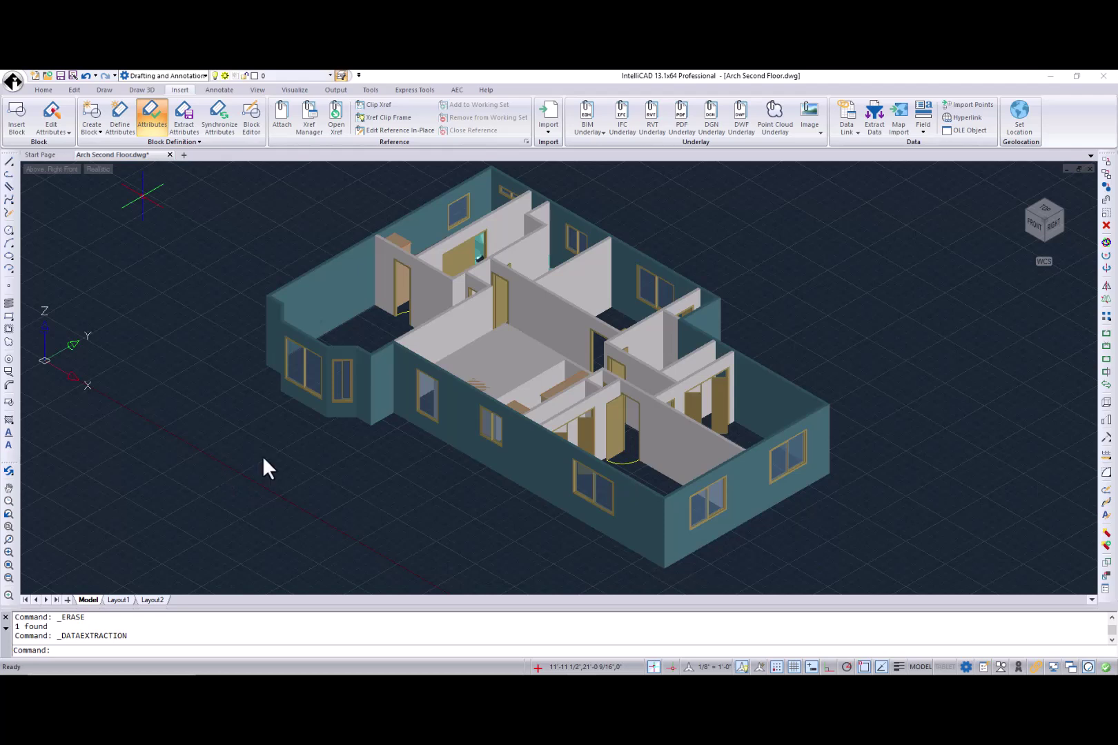
Step: Switch the second-floor model to the Top view and pan the plan to the left
click(1047, 208)
middle_drag(1011, 387, 716, 402)
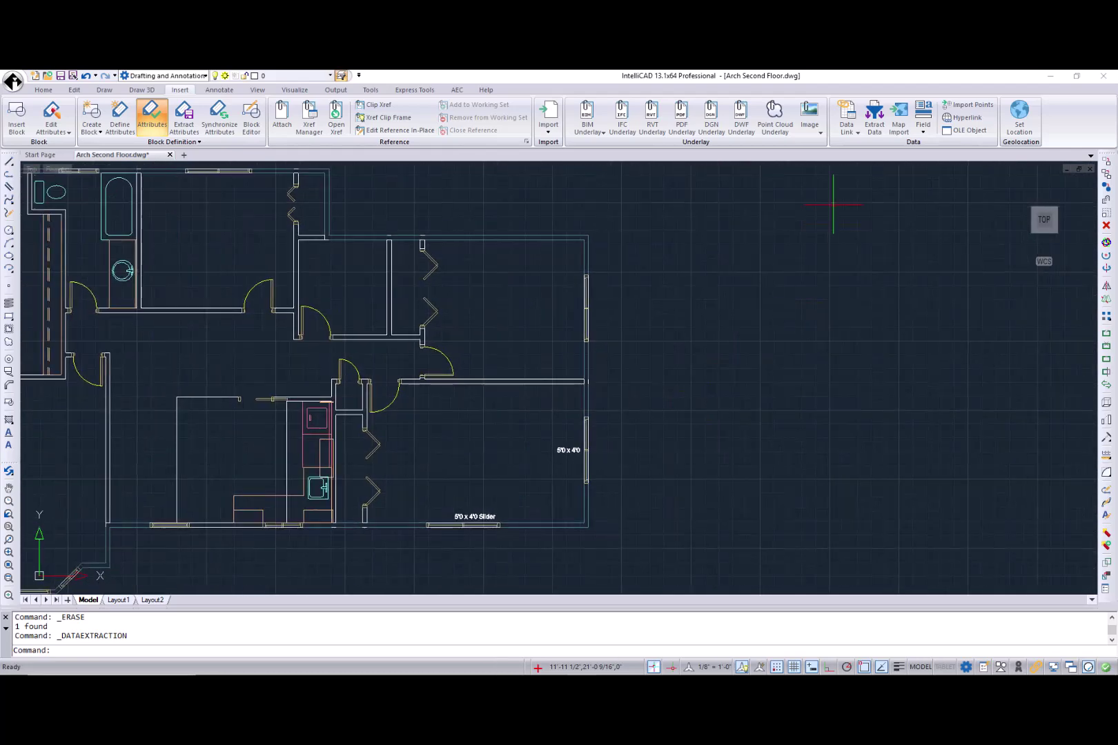
Step: Start Extract Data, save the drawing, and create a new extraction template file
click(874, 116)
click(528, 391)
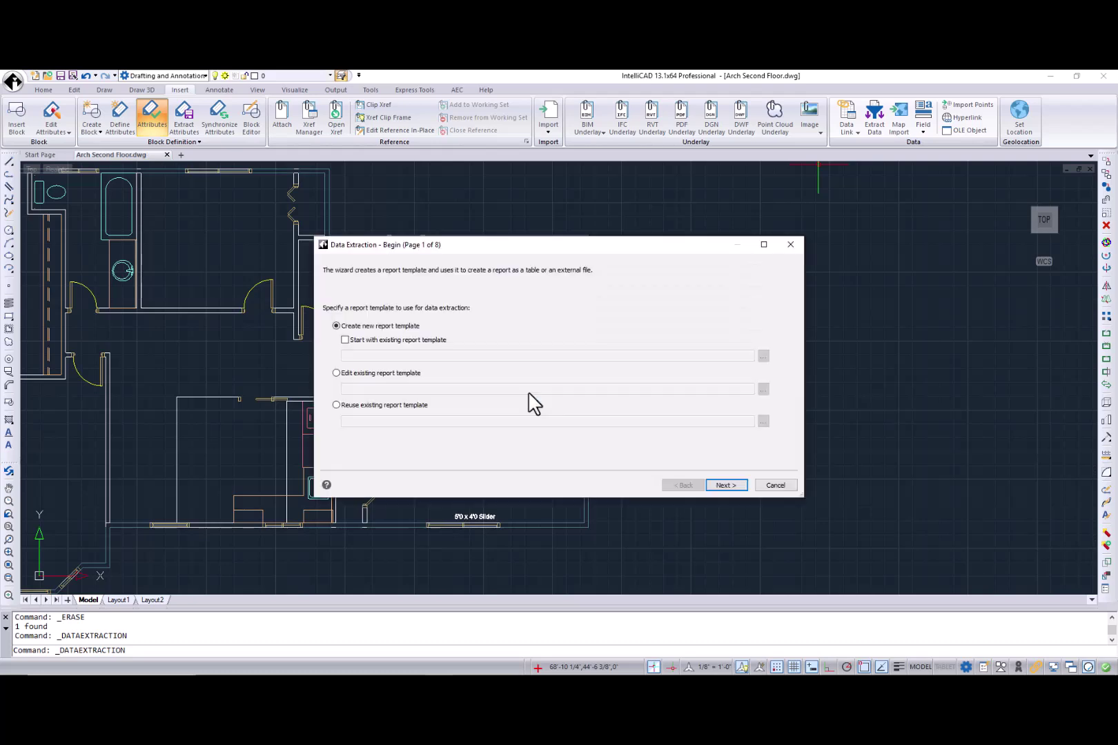
click(721, 487)
click(769, 550)
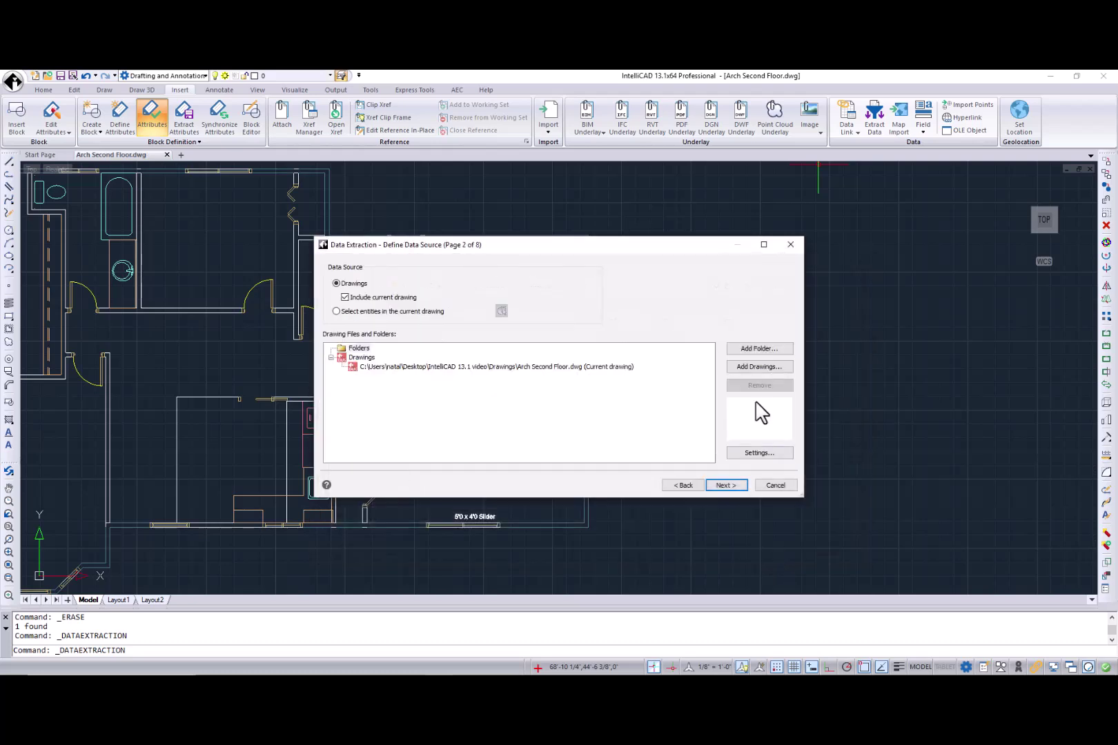
Step: Add Arch First Floor and Arch Third Floor drawings to the data source
click(755, 370)
click(732, 334)
ctrl+click(731, 359)
click(774, 550)
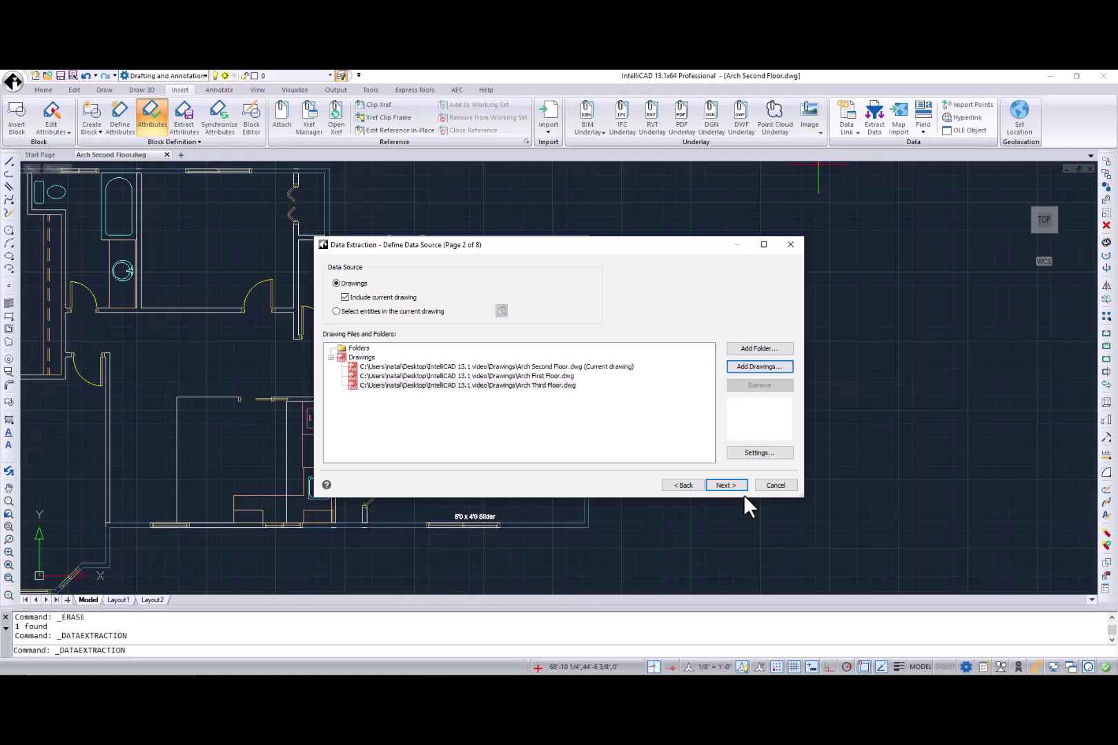
click(738, 486)
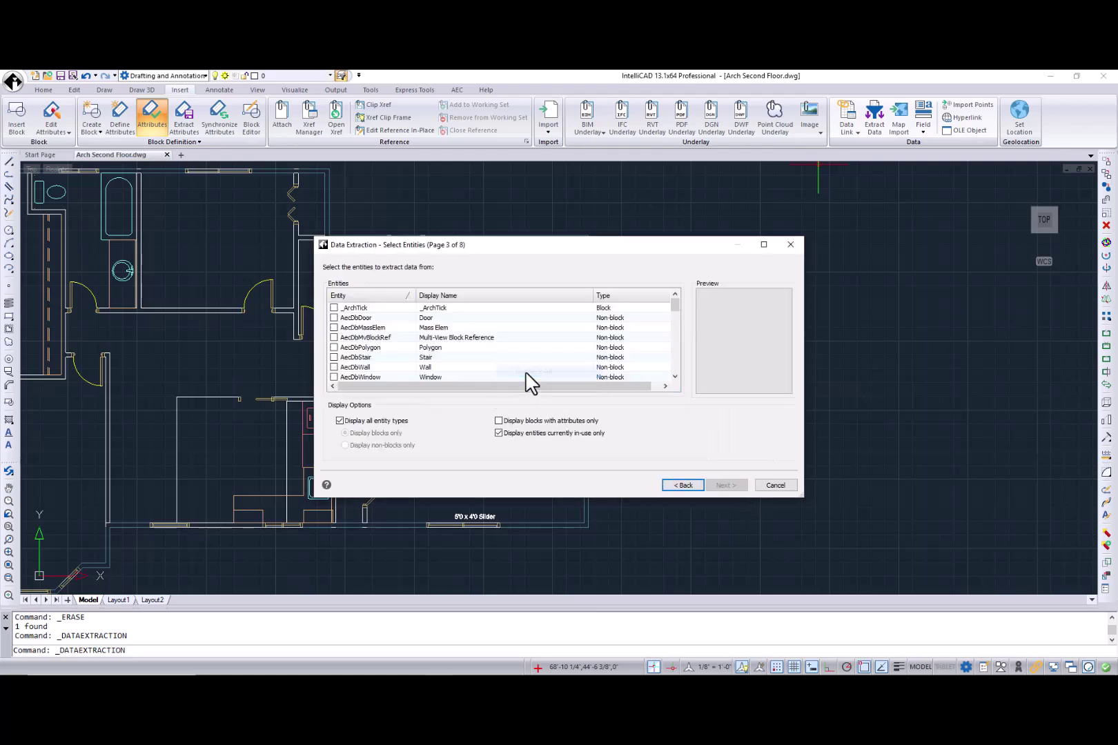
Step: Exclude _ArchTick, mass elements, multi-view blocks, polygons, stairs and walls from extraction
click(334, 367)
click(334, 358)
click(334, 347)
click(334, 337)
click(334, 327)
click(334, 307)
drag(676, 307, 676, 324)
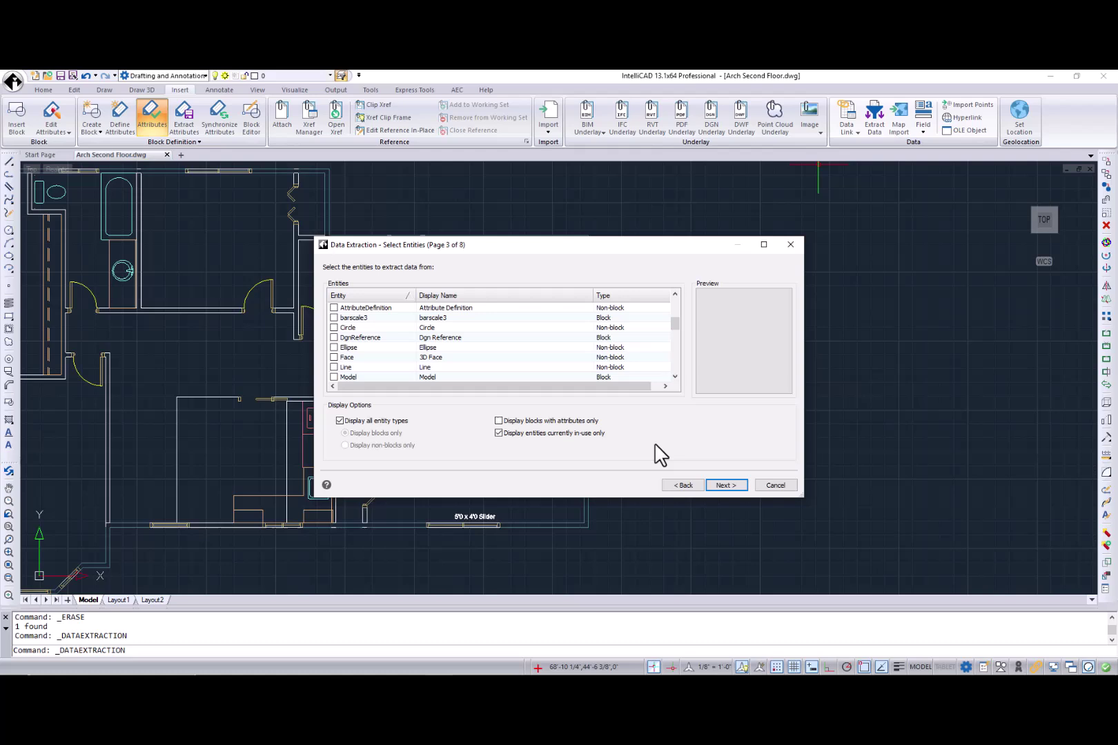
Step: Uncheck all properties and sort them by category, showing Drawing Counts
click(722, 485)
right_click(504, 393)
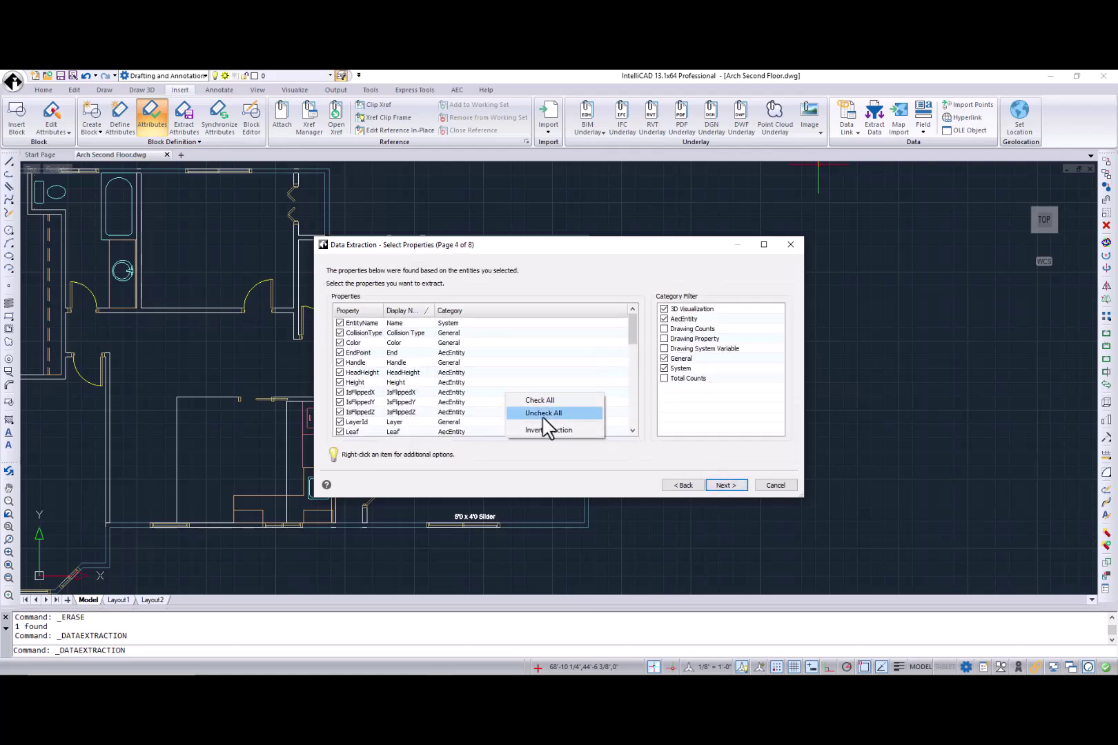
click(541, 416)
click(664, 329)
click(572, 312)
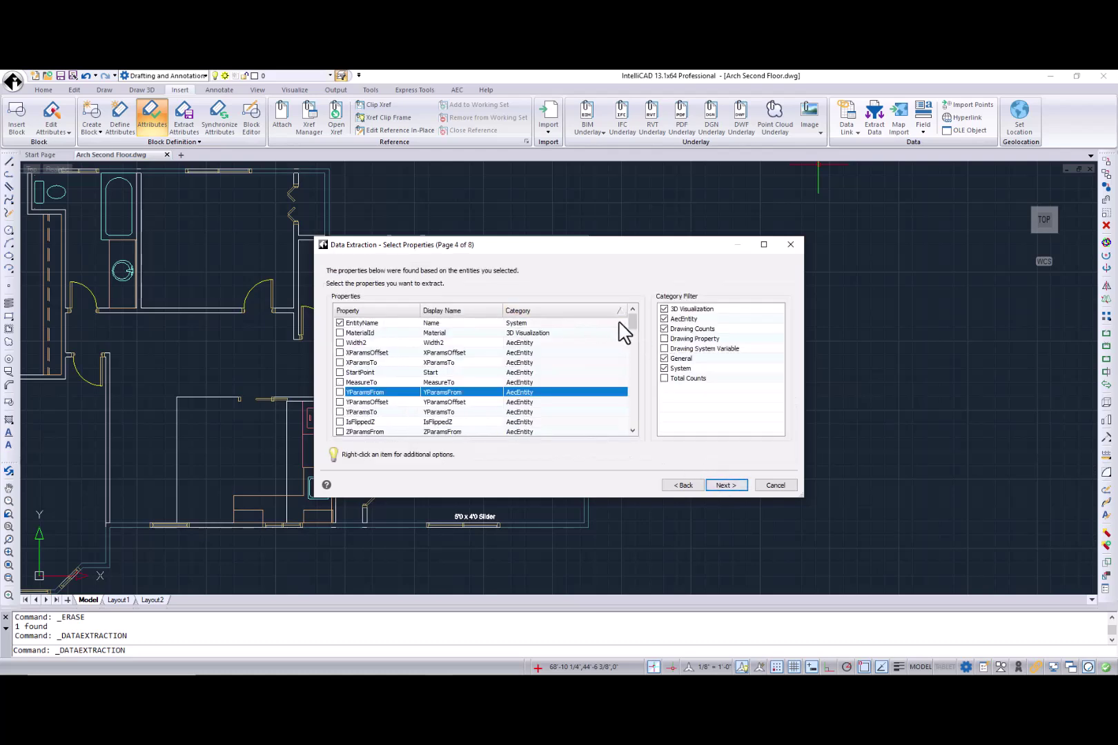
drag(632, 323, 632, 365)
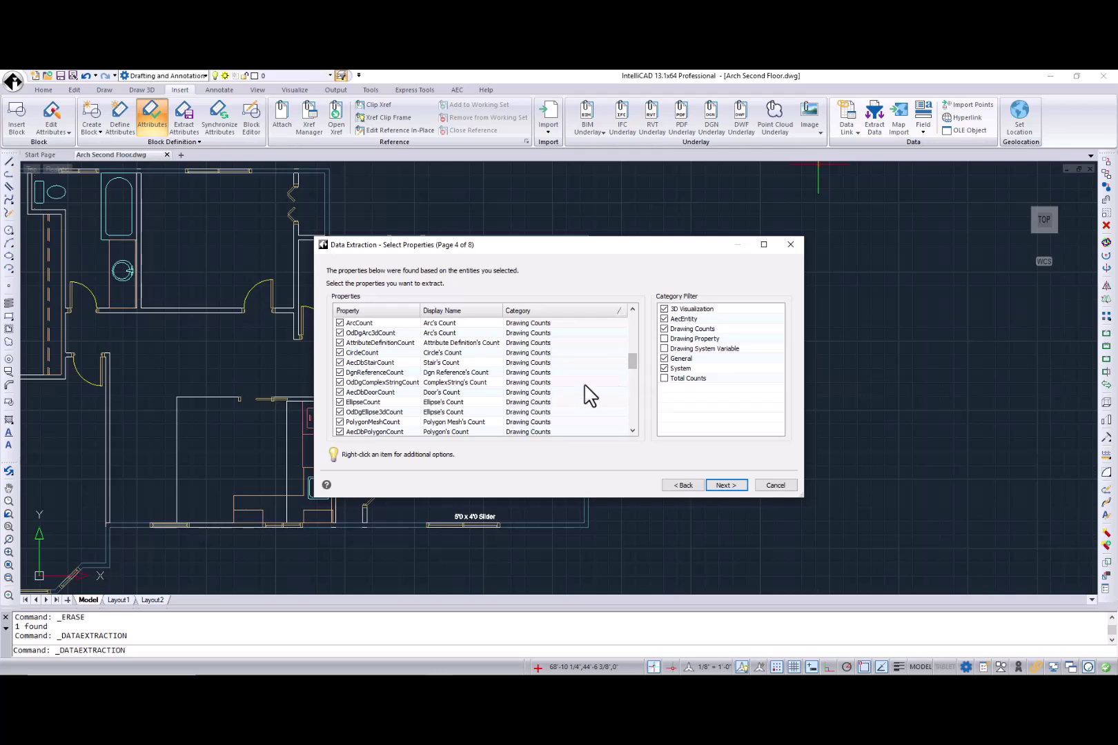
right_click(523, 402)
click(557, 418)
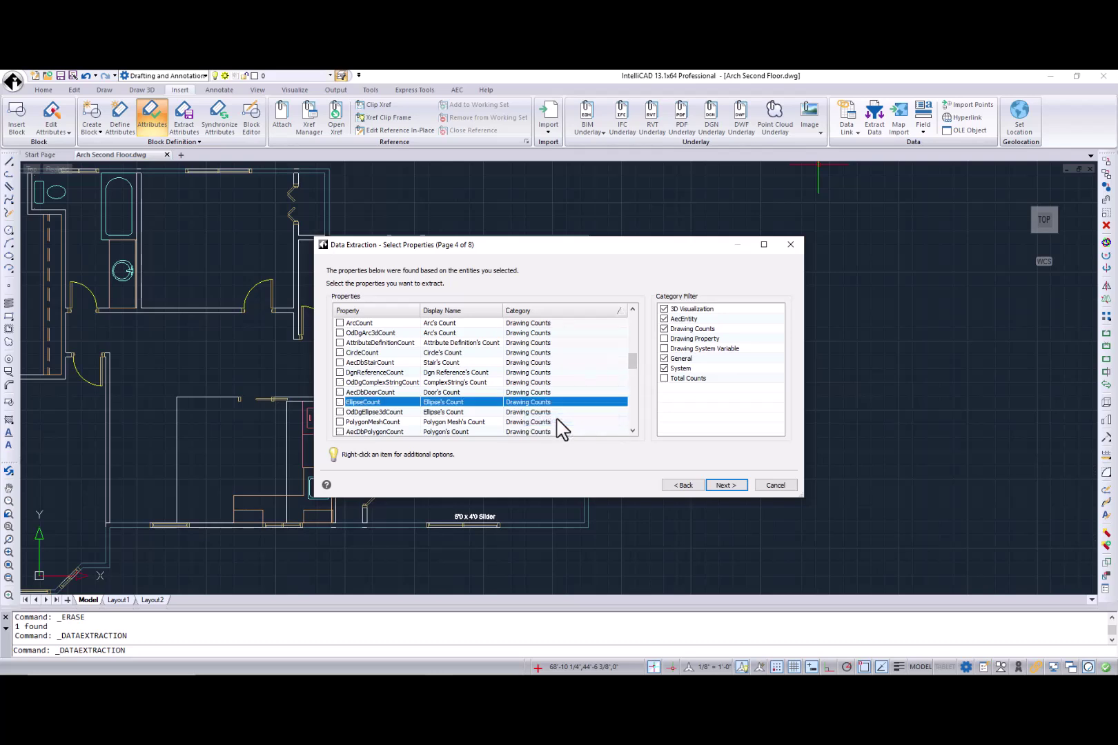
drag(631, 364, 630, 402)
Step: Include window count and FileNameWithExtension properties, then preview the extracted data
click(339, 373)
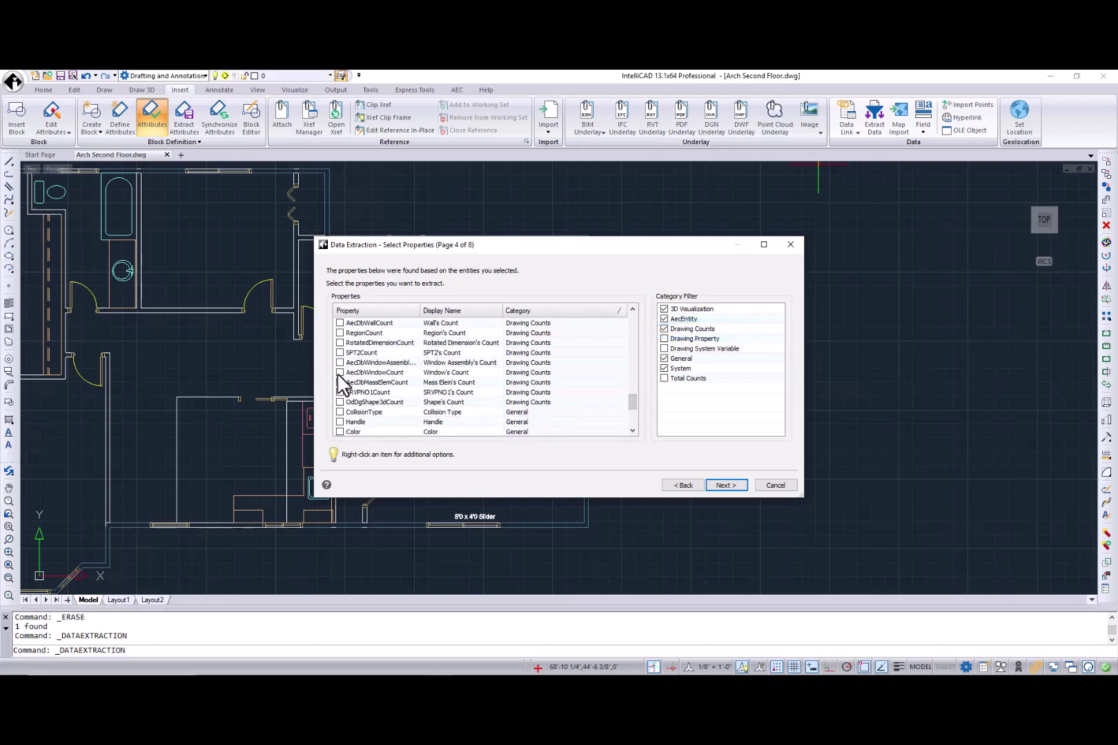
click(665, 330)
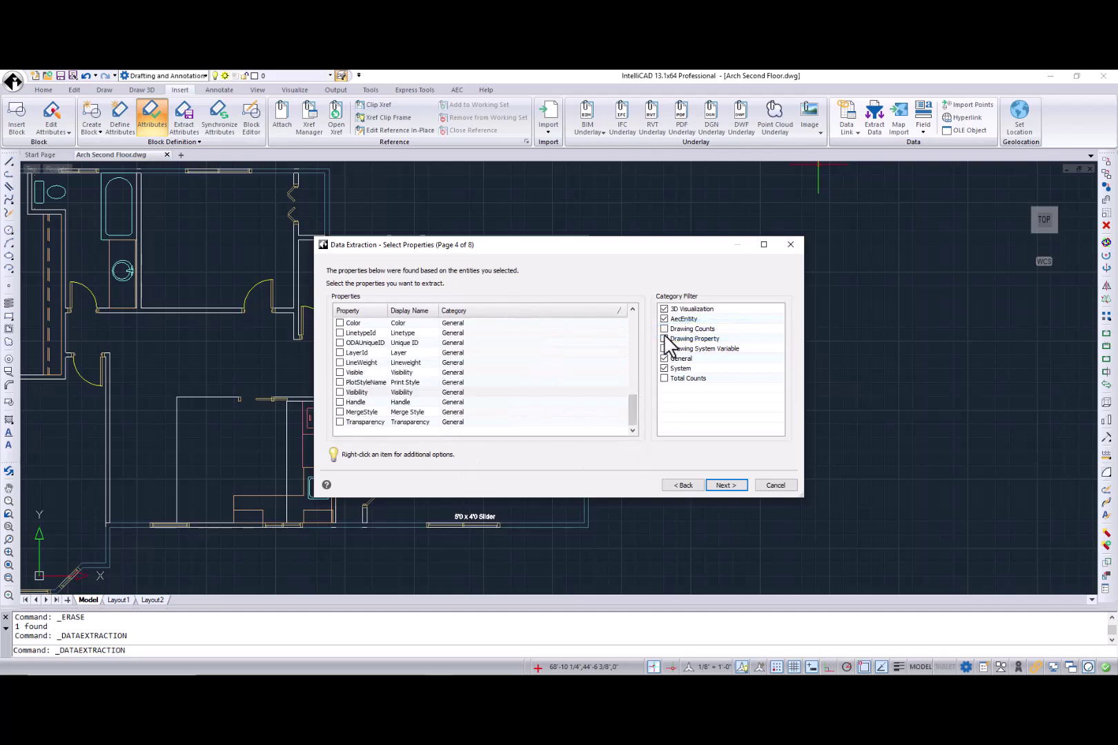
click(663, 339)
right_click(497, 374)
key(Escape)
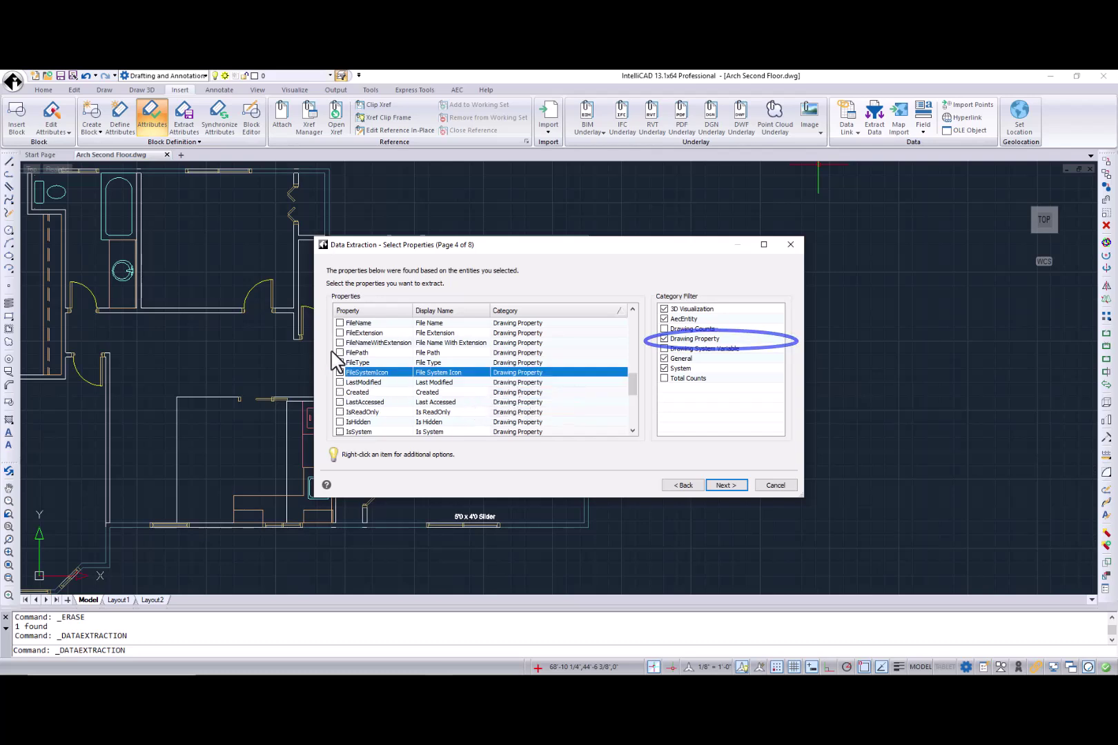
click(339, 343)
click(665, 349)
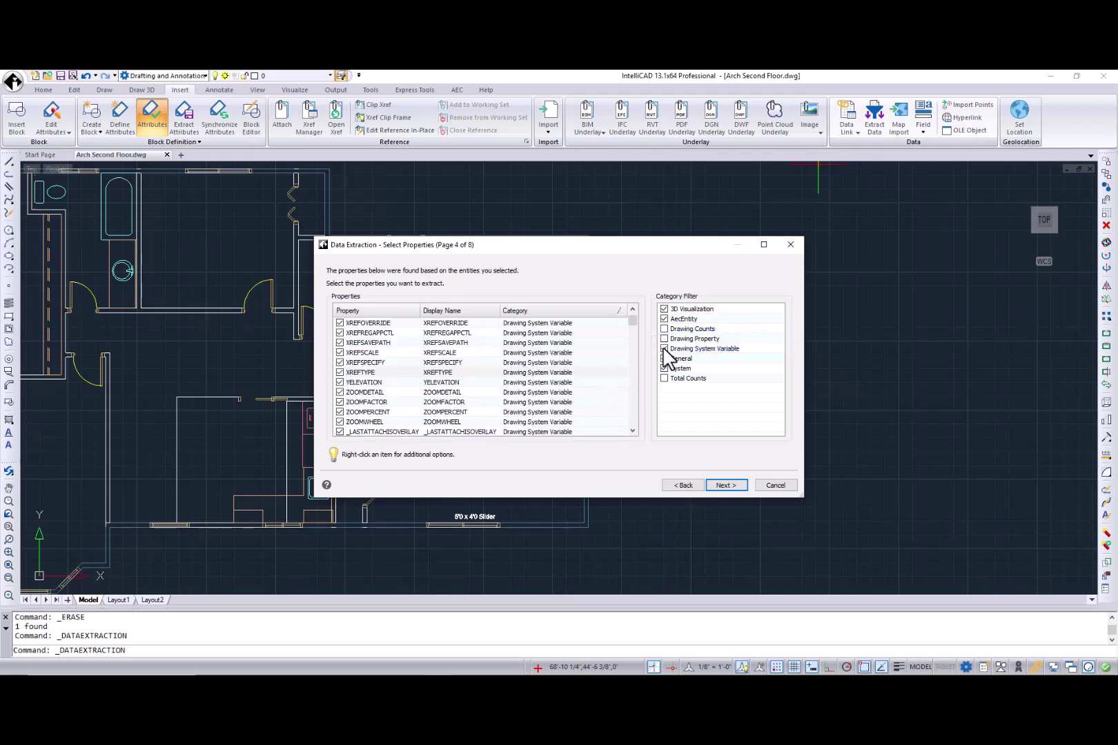
click(664, 348)
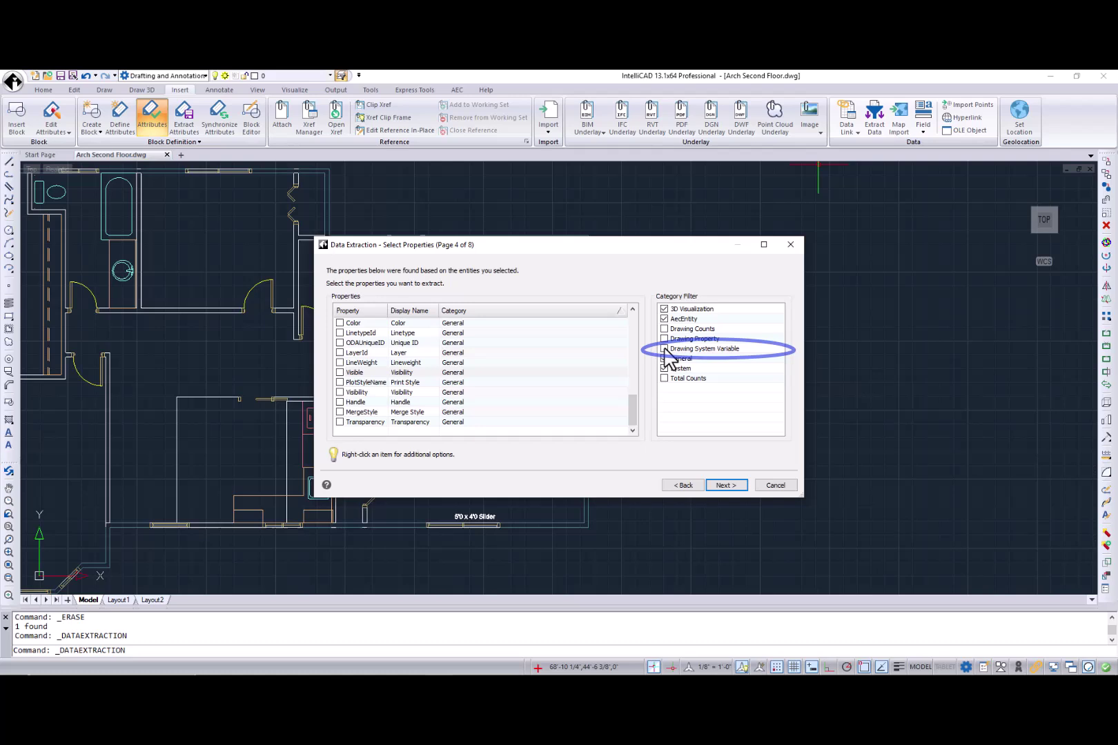
click(664, 329)
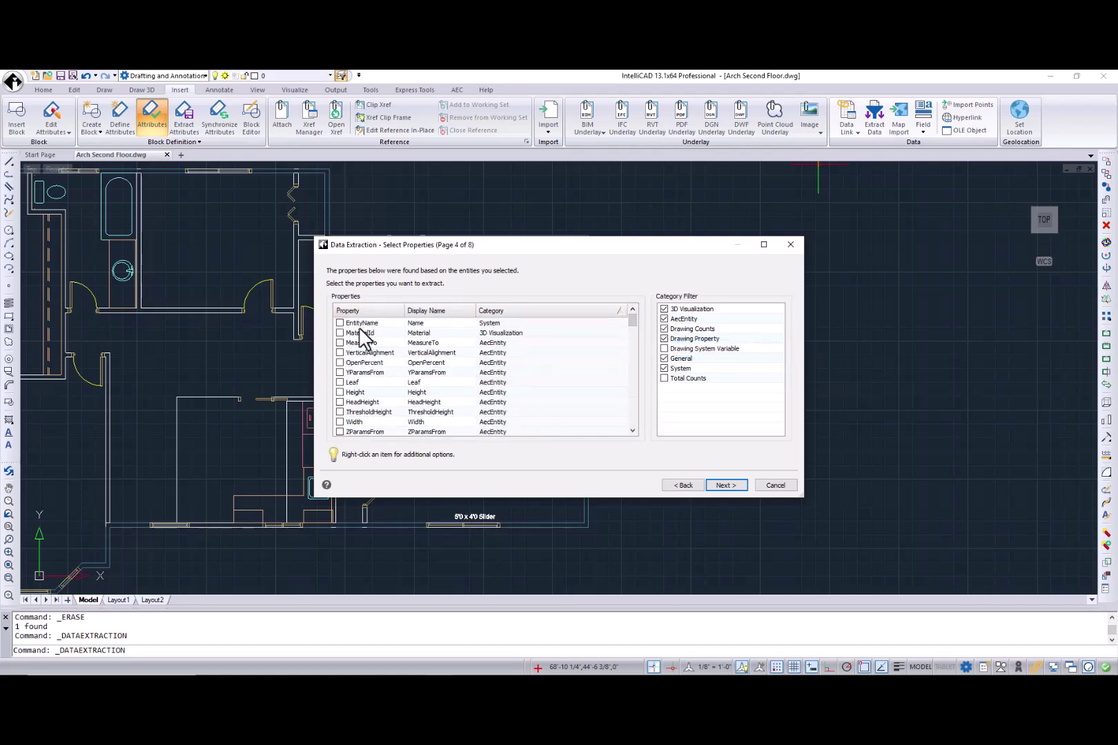
click(726, 485)
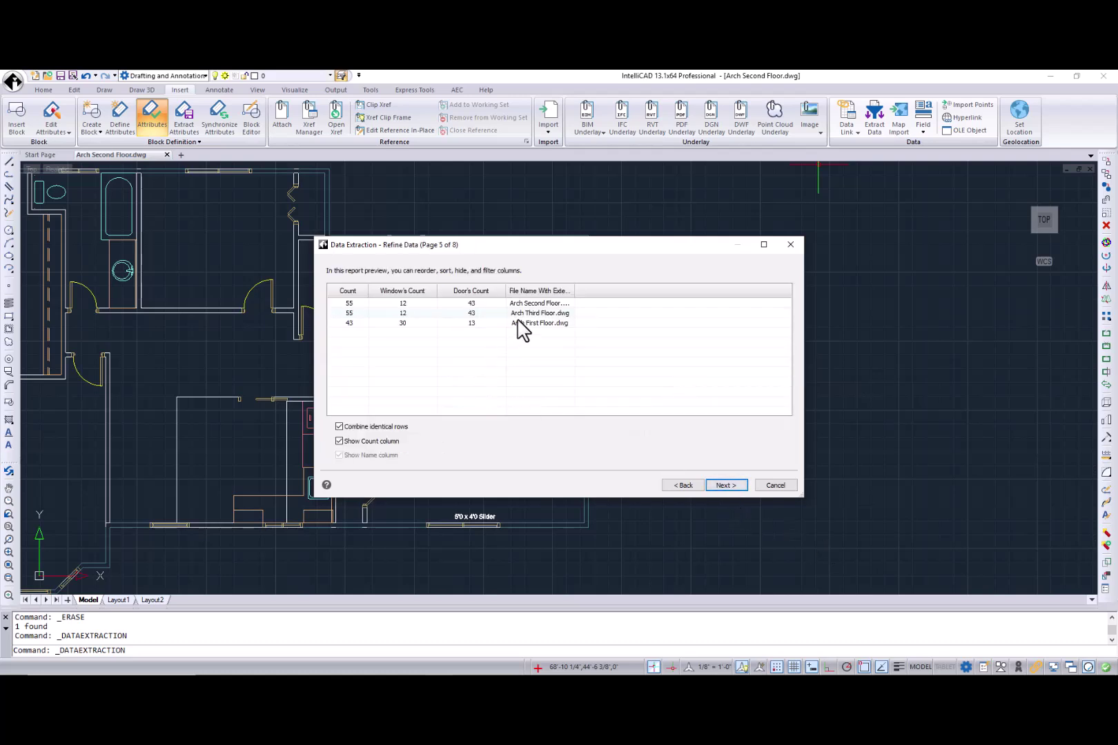
Step: Move the File Name column first and hide the Count column
drag(547, 293, 352, 292)
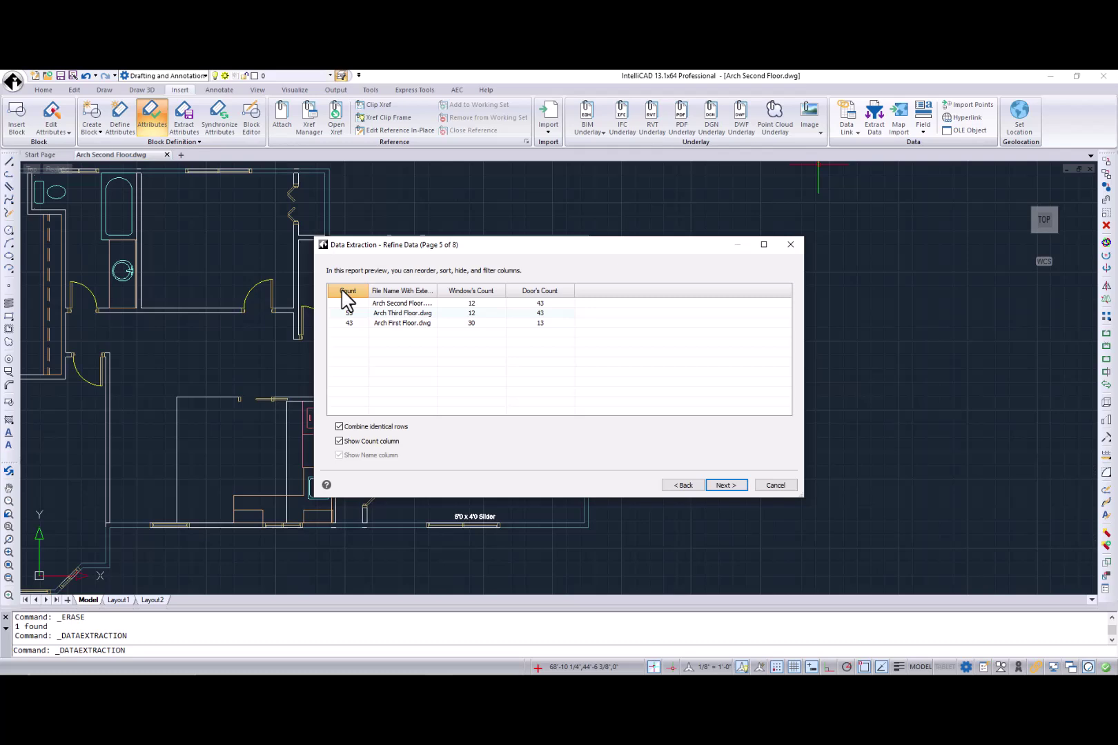
right_click(342, 292)
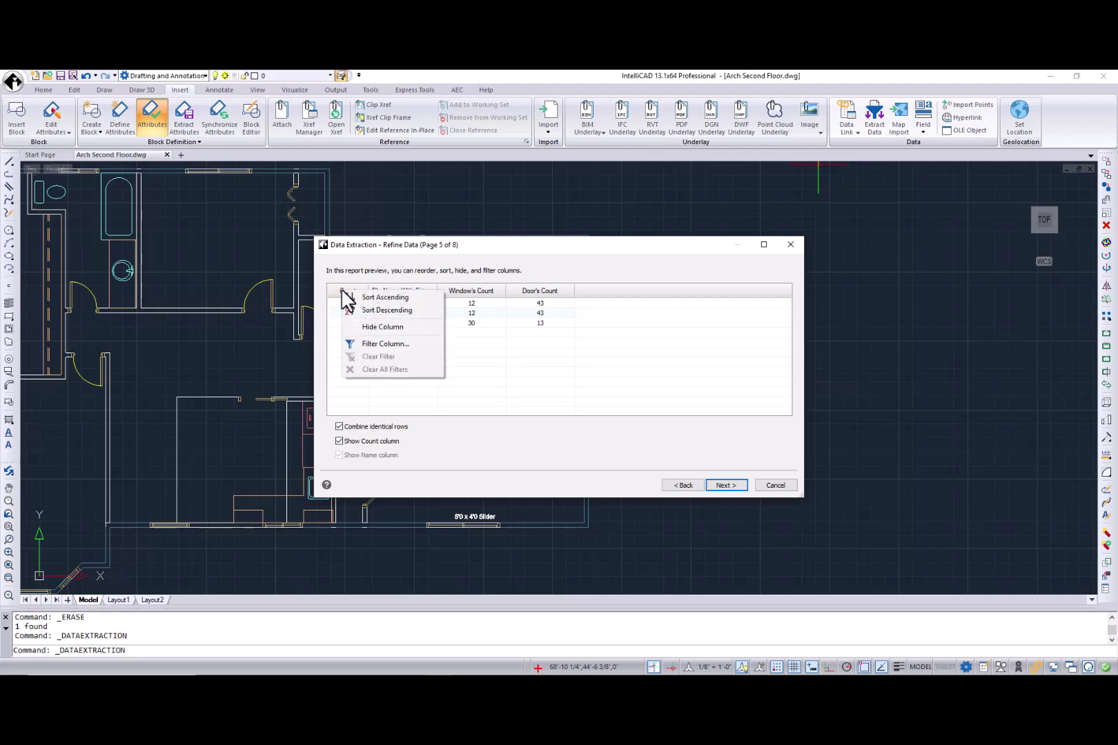
click(370, 327)
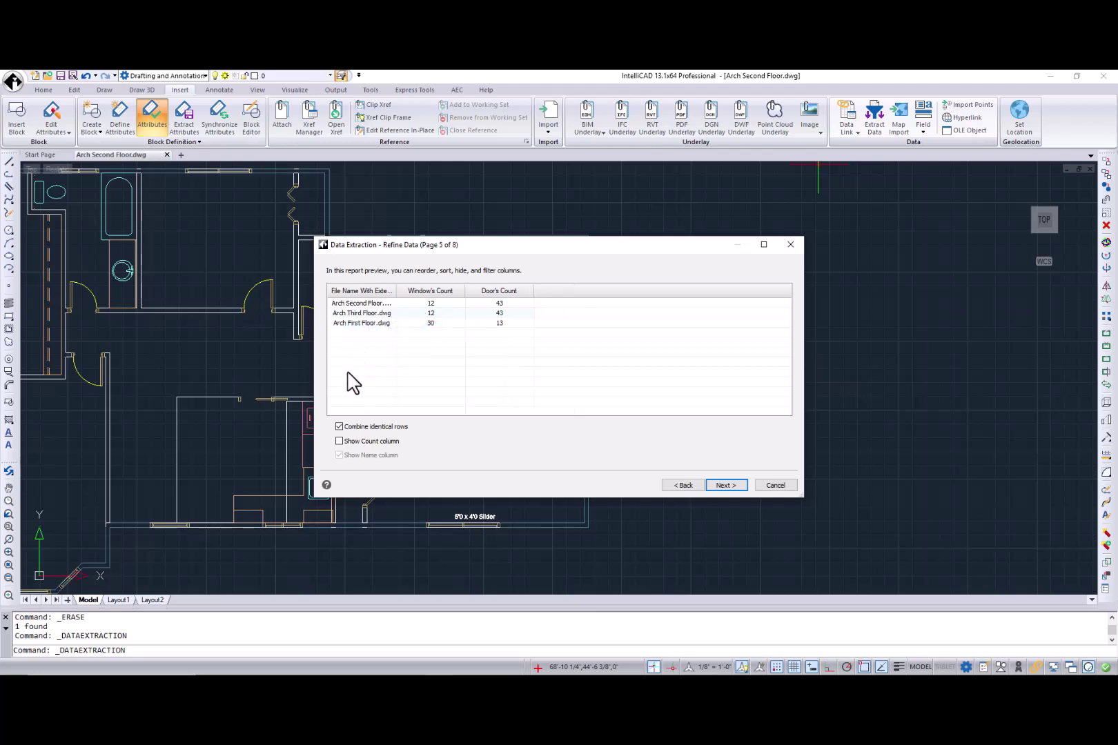
Step: Output the report as a table titled 'Windows and Doors Count'
click(732, 486)
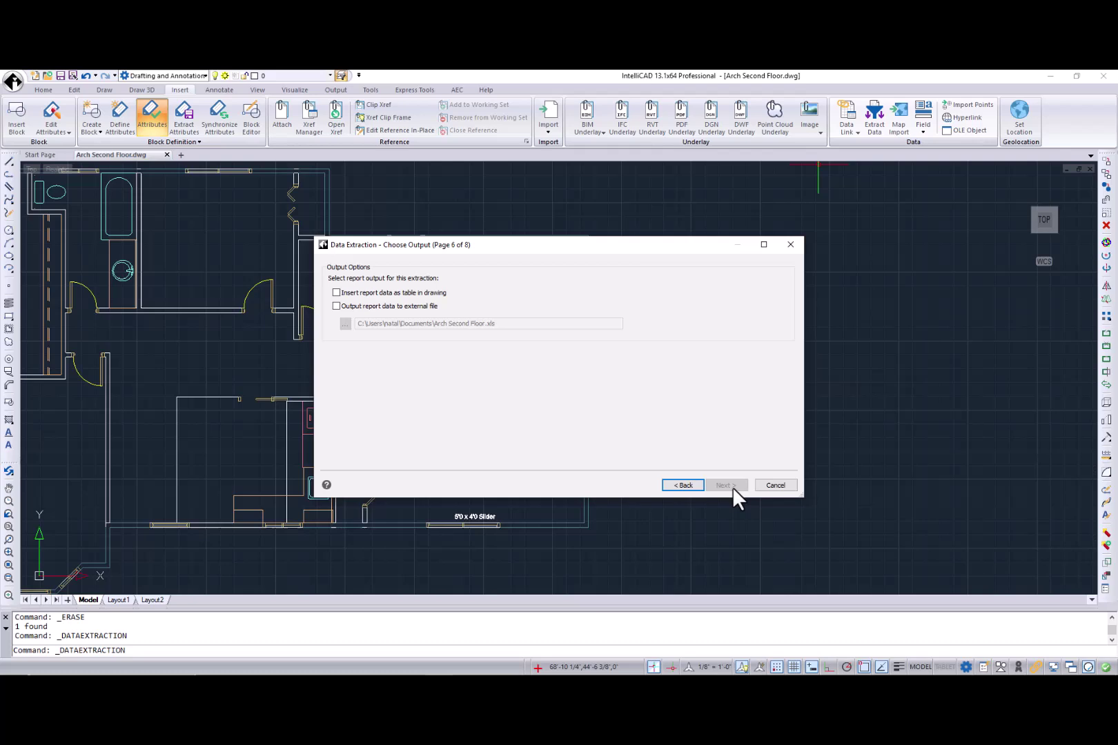
click(336, 292)
click(721, 485)
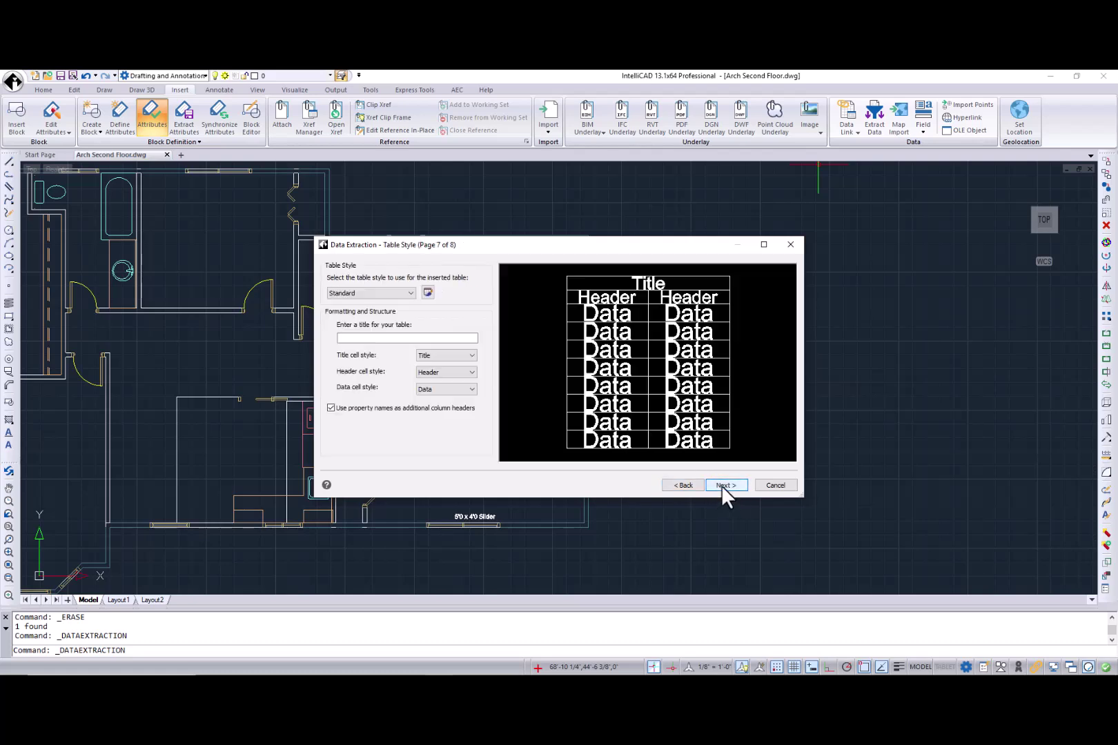
text(Windows and Doors Count)
click(742, 487)
Step: Place the Windows and Doors Count table right of the floor plan and zoom in on it
click(742, 487)
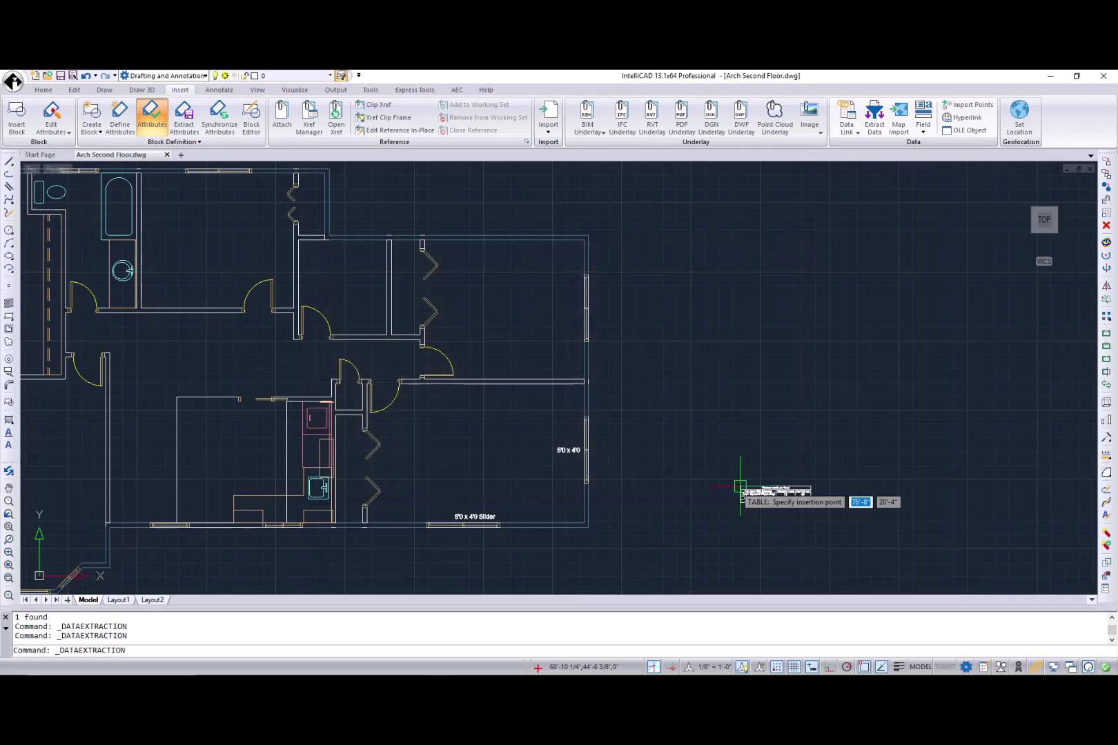
click(654, 322)
scroll(690, 333, up, 3)
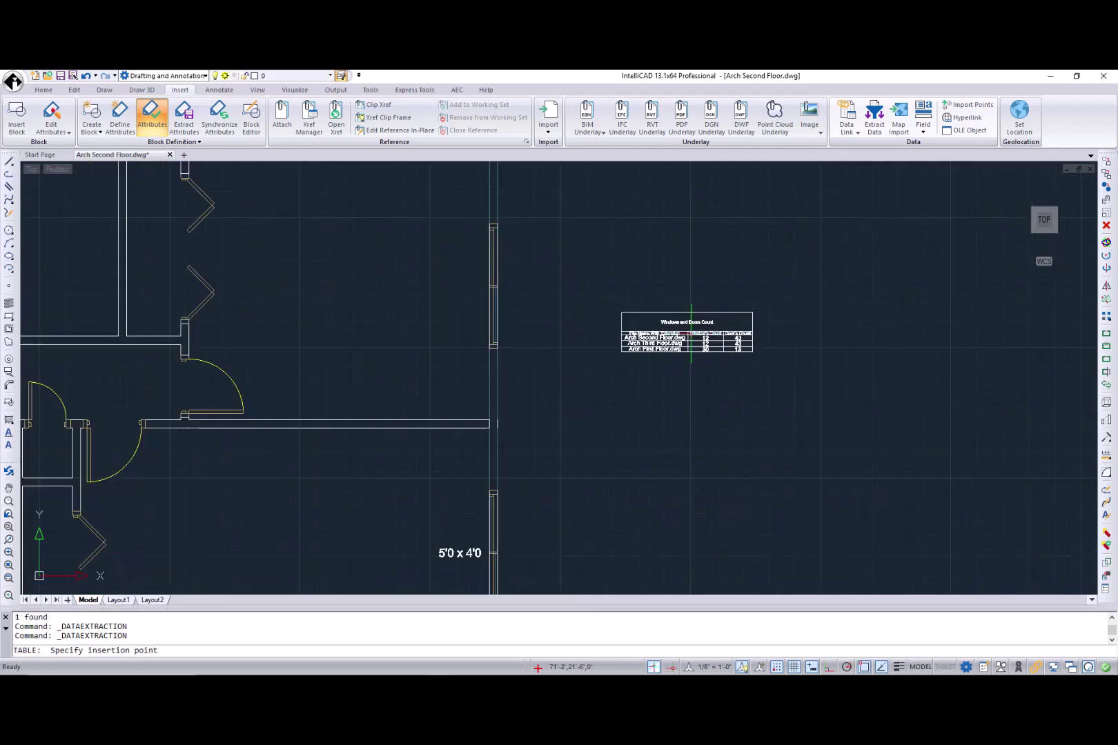
scroll(688, 333, up, 3)
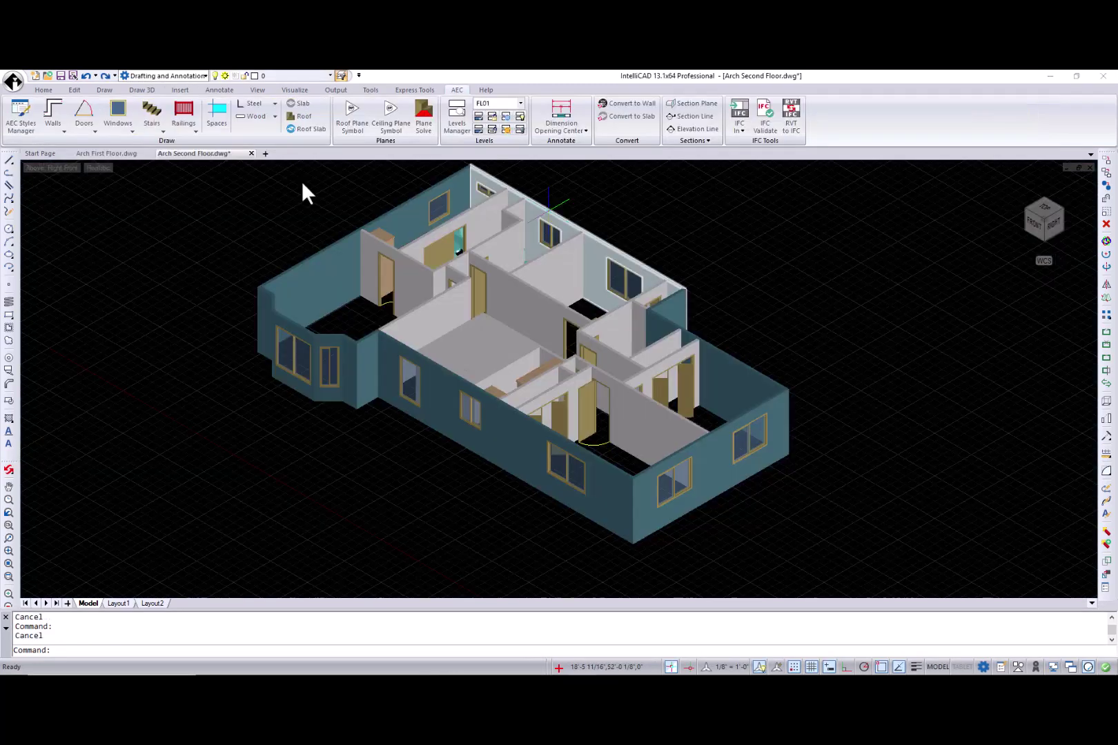
Step: Create a space in the right-hand room and set the section plane fill colour to blue
click(218, 122)
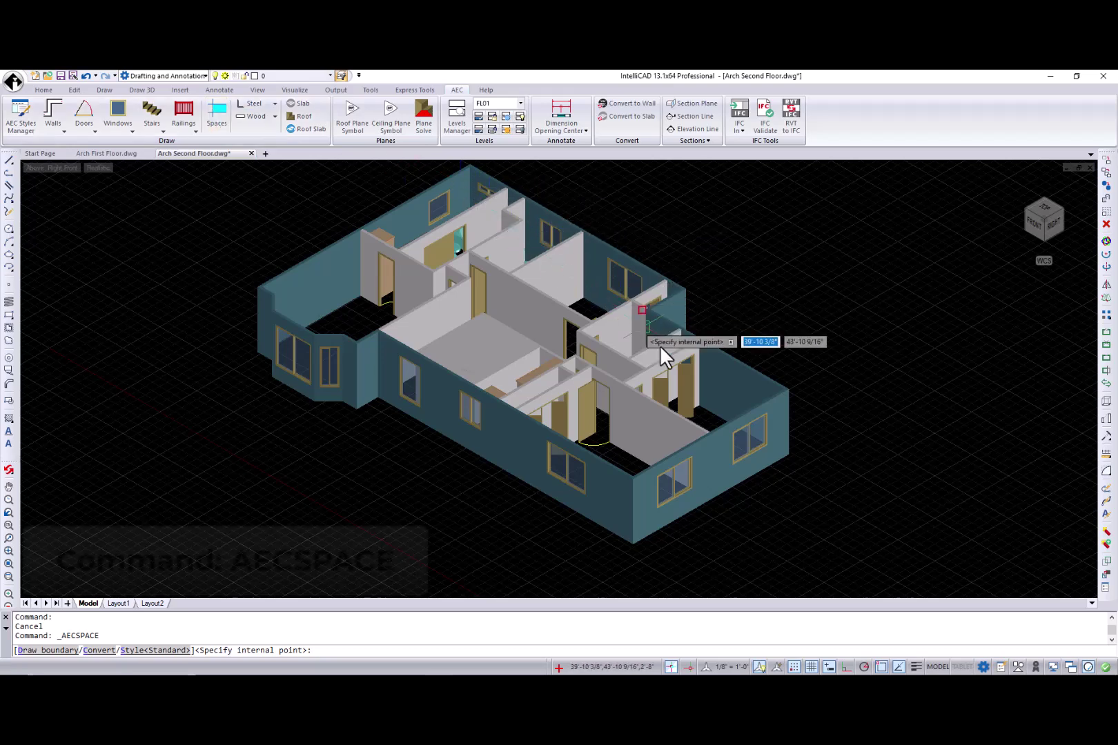
click(729, 431)
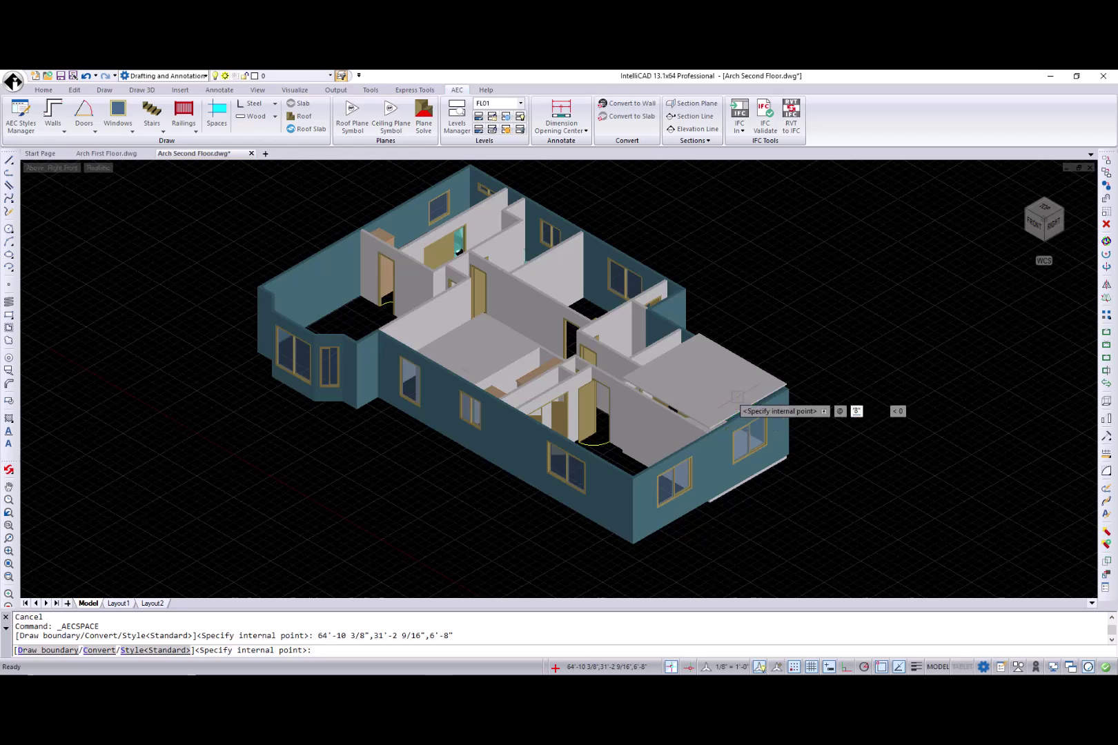
click(696, 140)
click(698, 165)
click(583, 348)
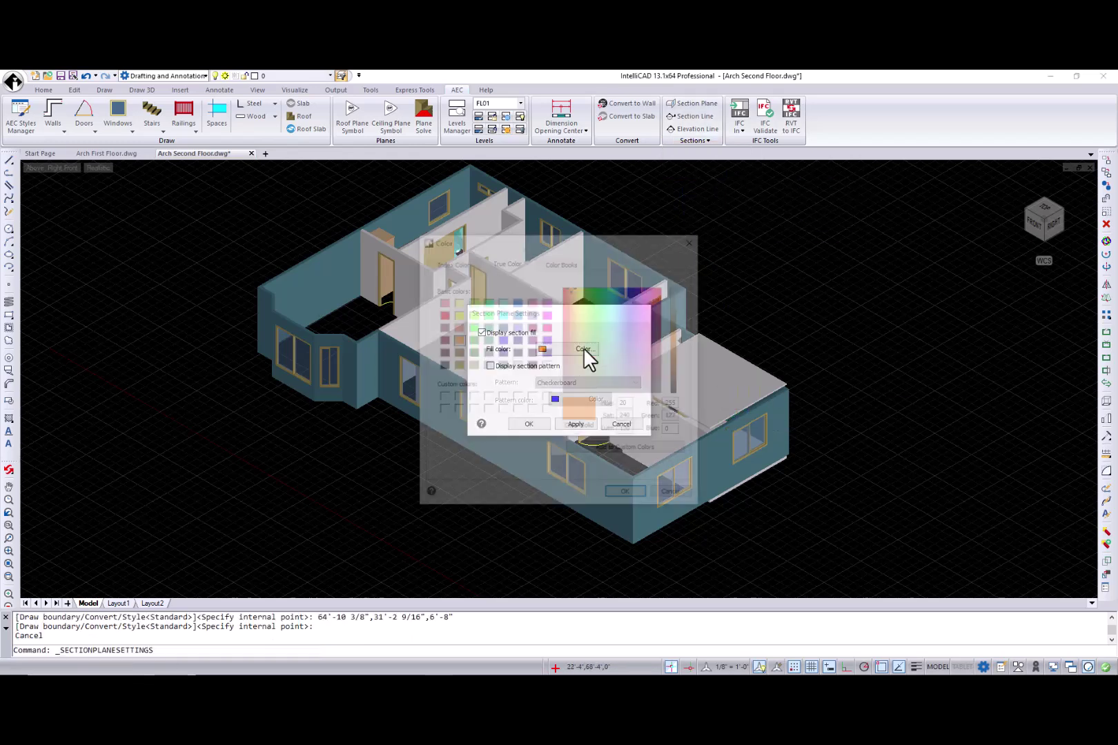
click(505, 366)
click(624, 496)
click(575, 424)
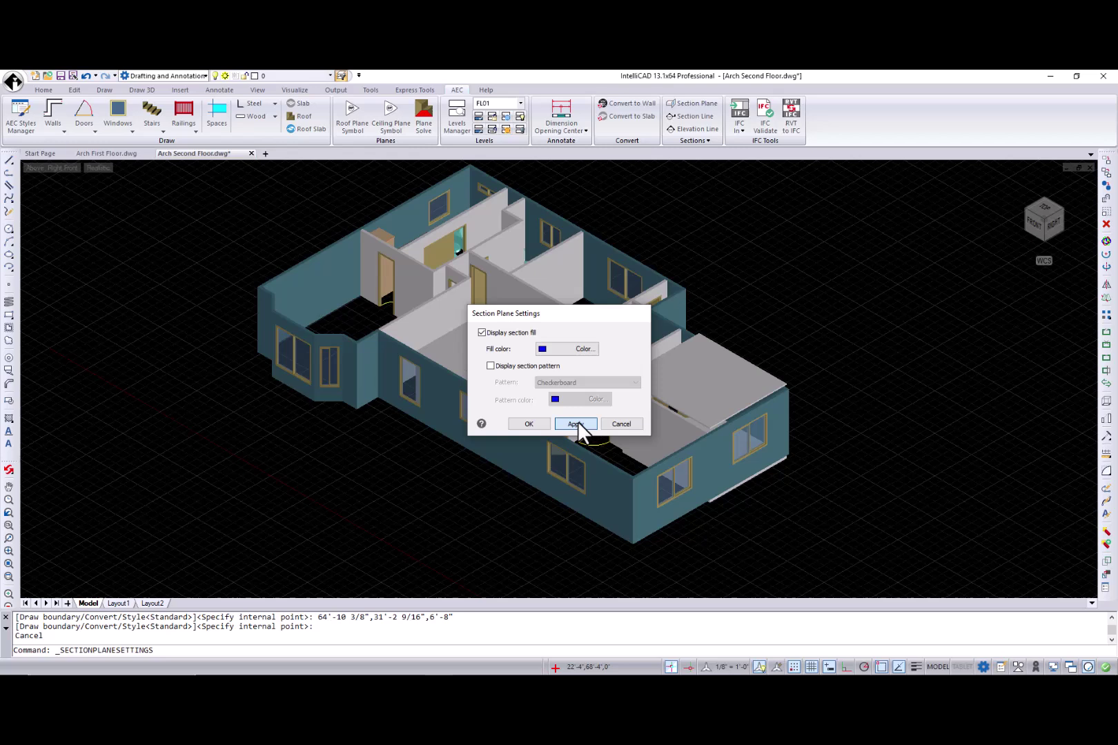
click(529, 423)
Step: Cut the model with an orthographic Front section plane and open the BIMPANE panel
click(696, 105)
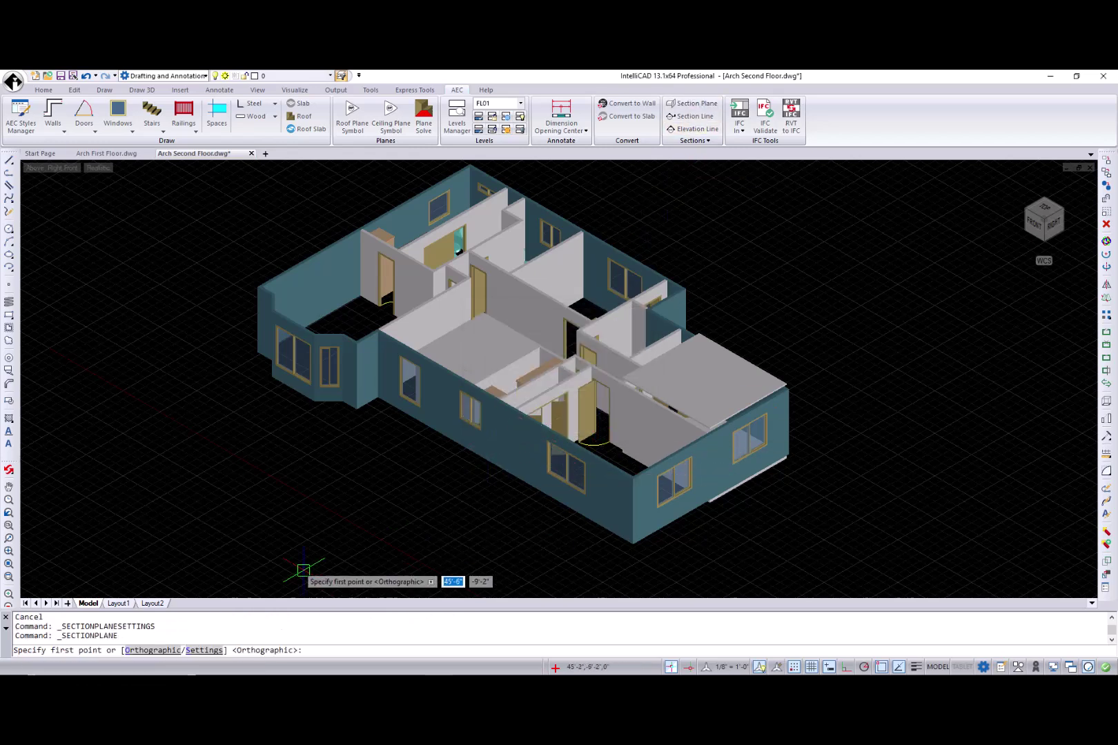
click(245, 651)
click(144, 653)
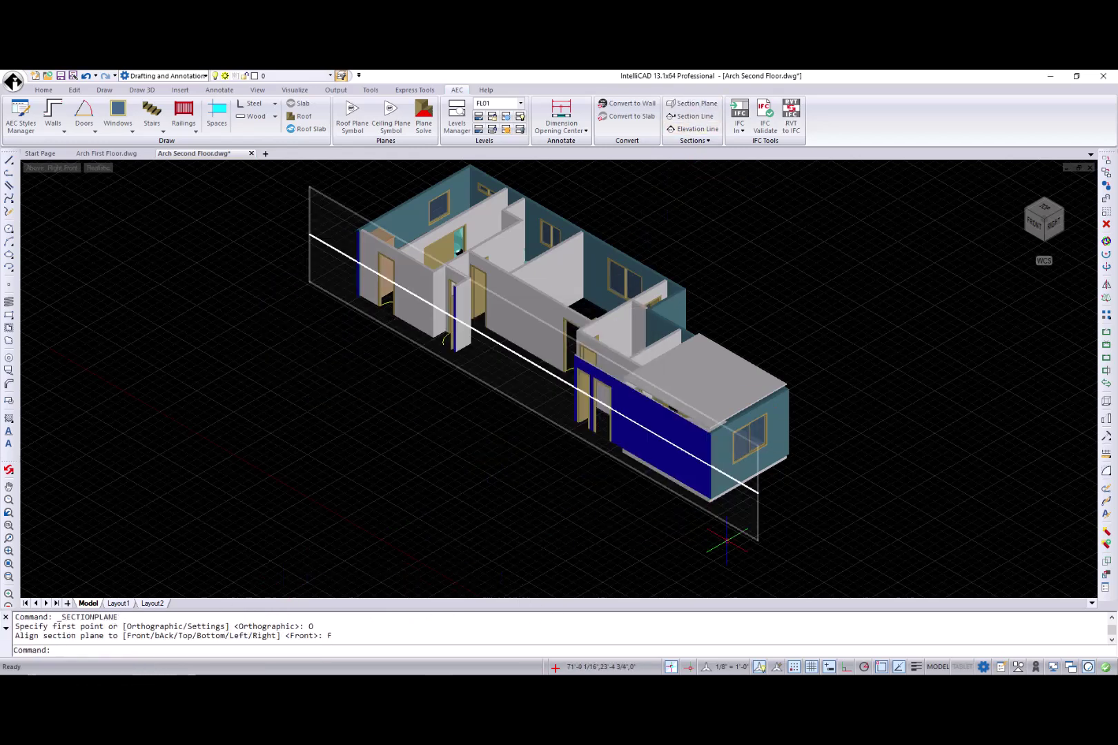
text(BIMPANE)
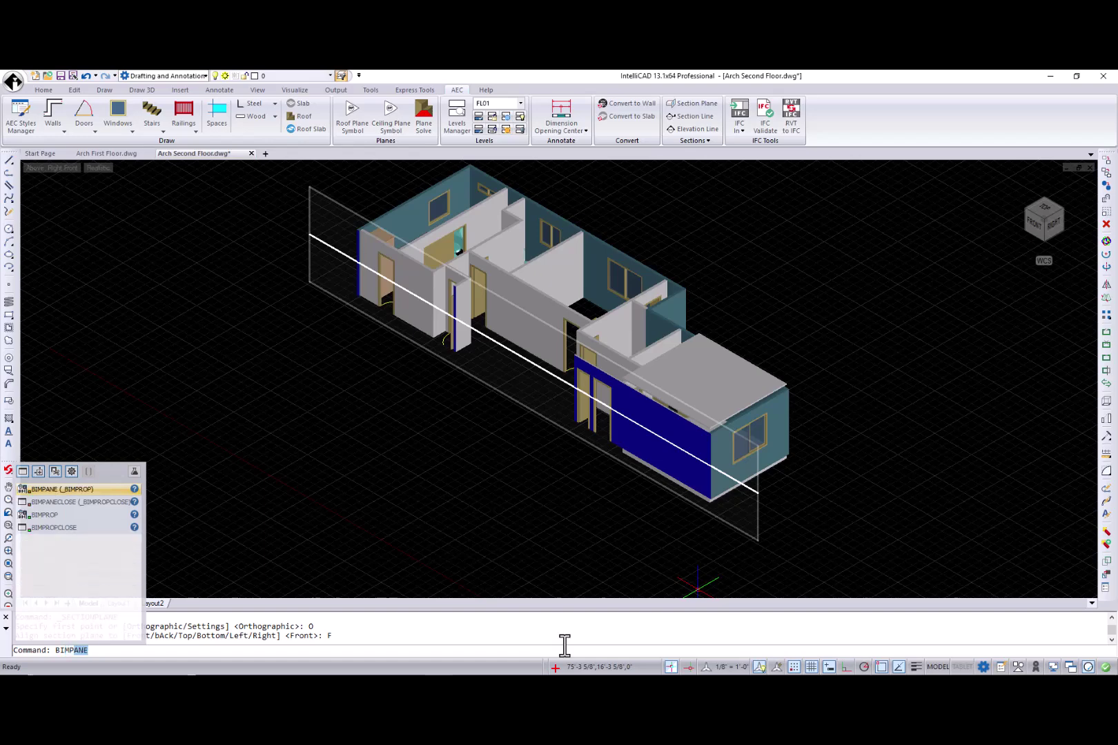
key(Return)
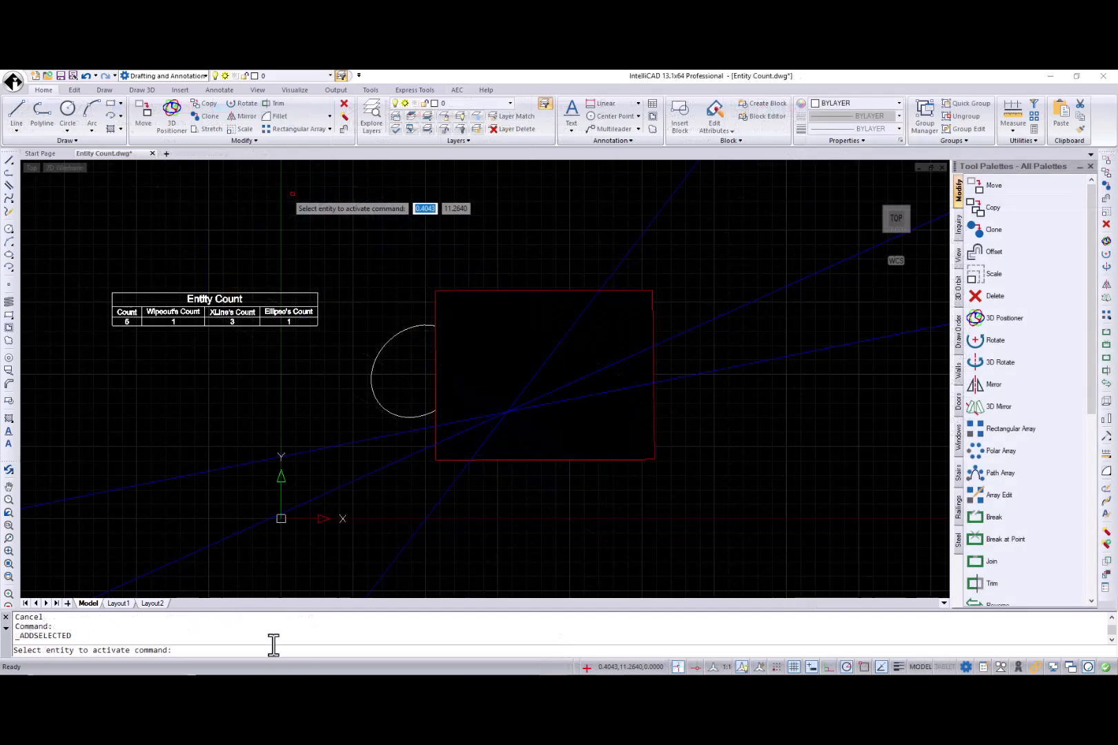
key(Escape)
key(Escape)
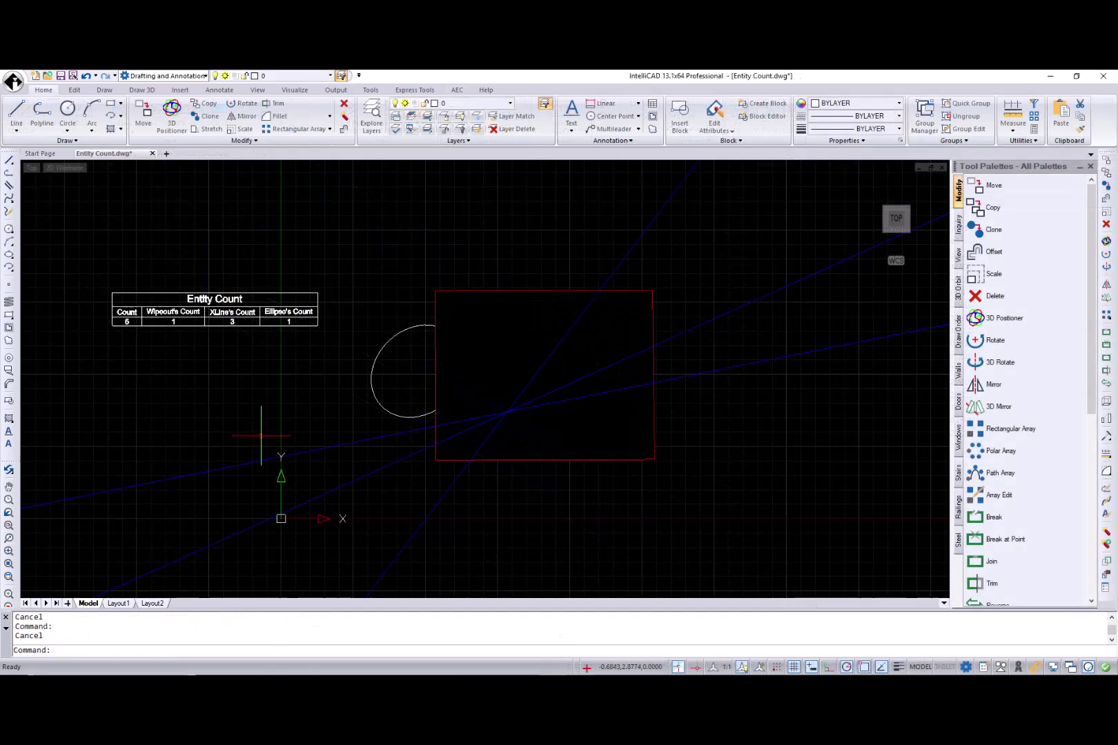
click(197, 116)
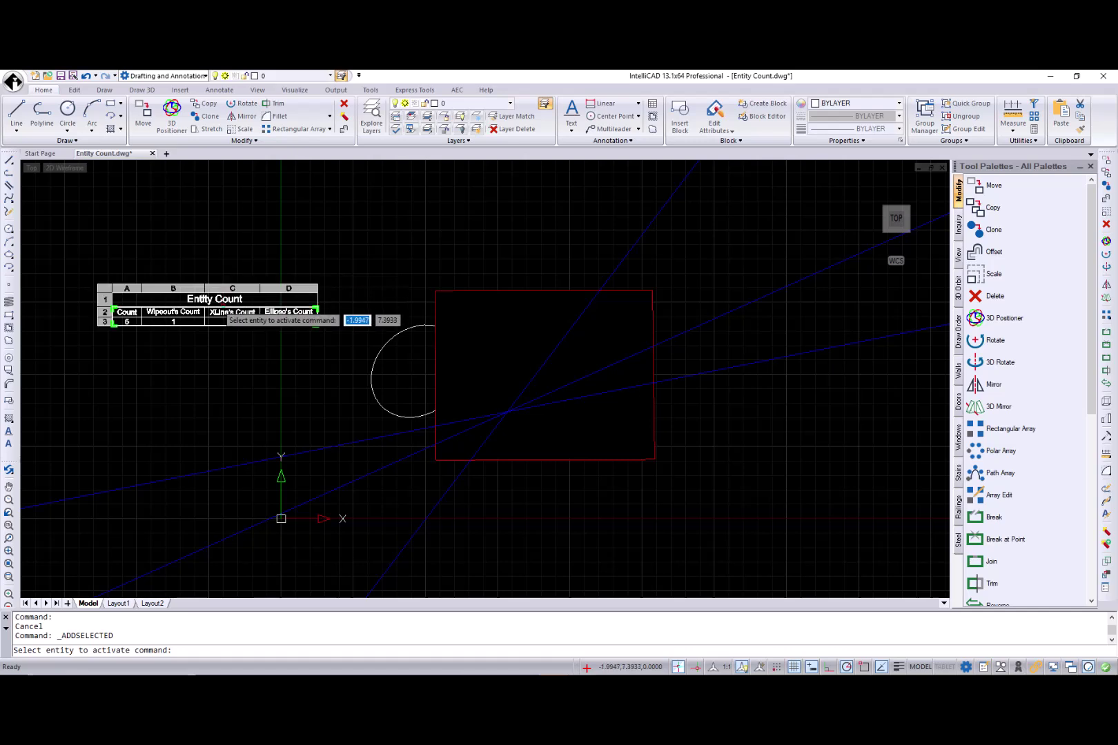
click(223, 307)
key(Escape)
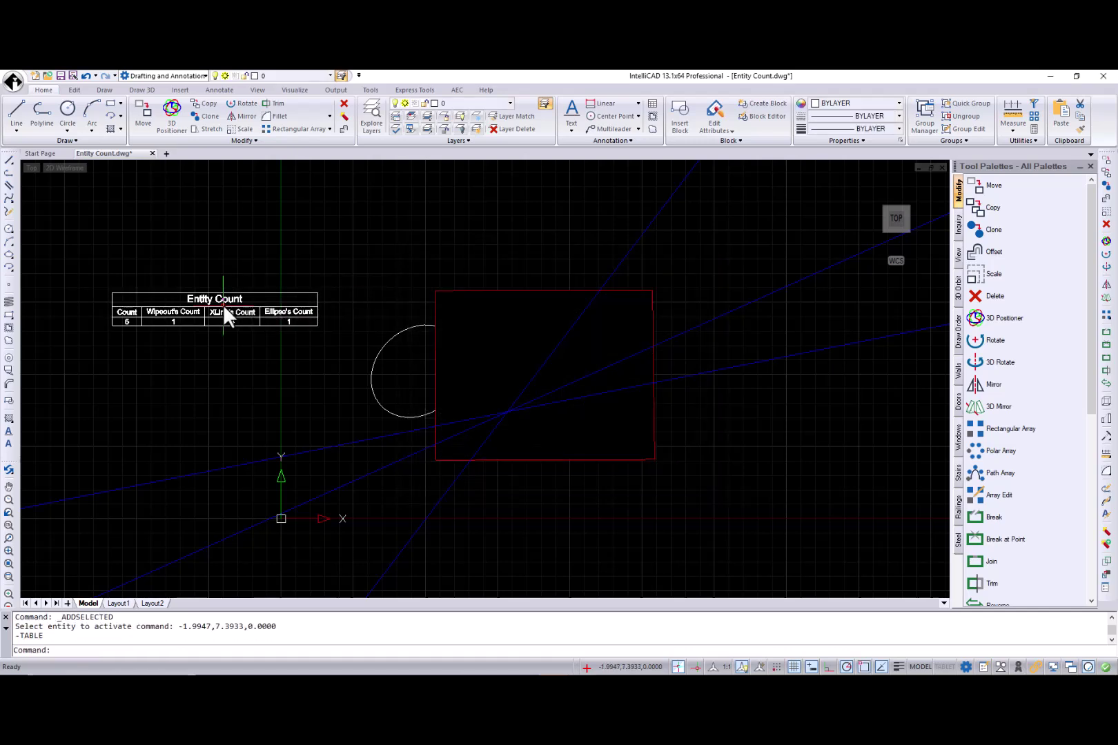
key(Return)
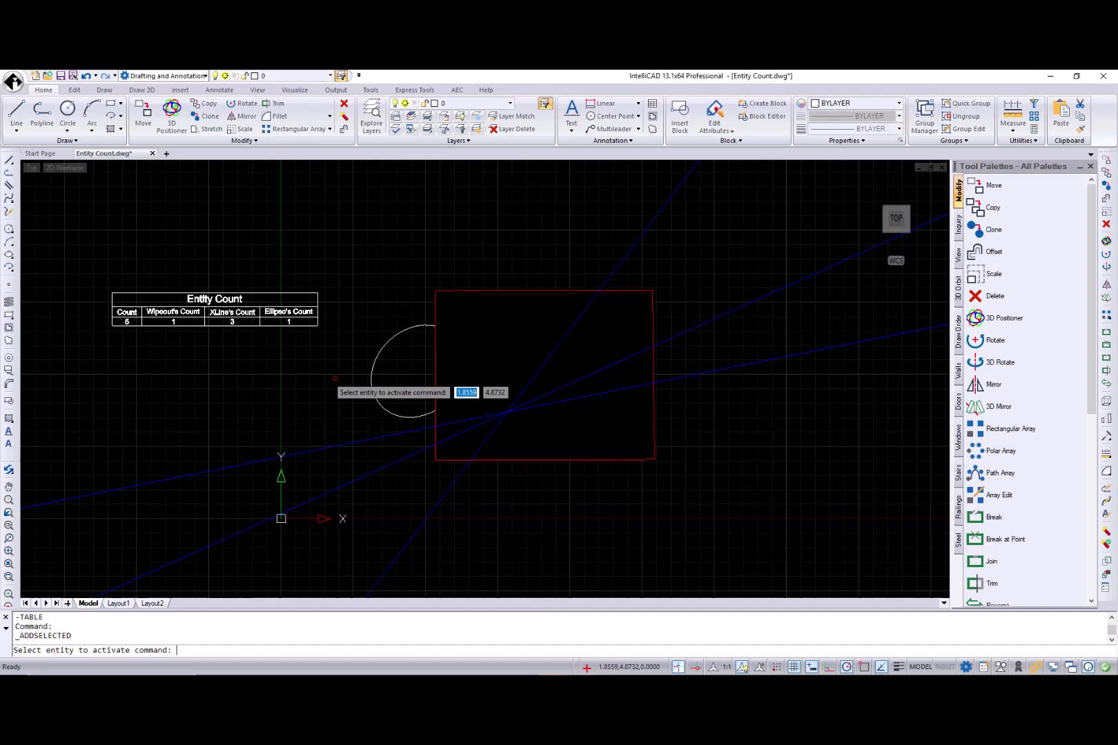
click(374, 398)
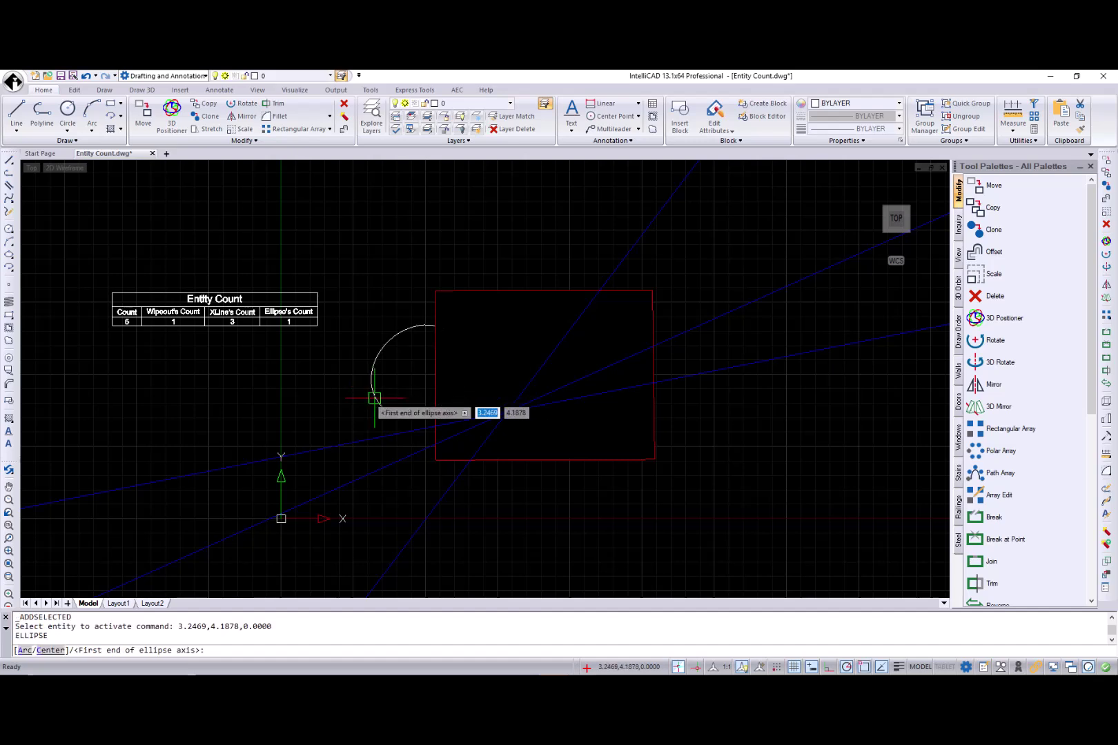
key(Escape)
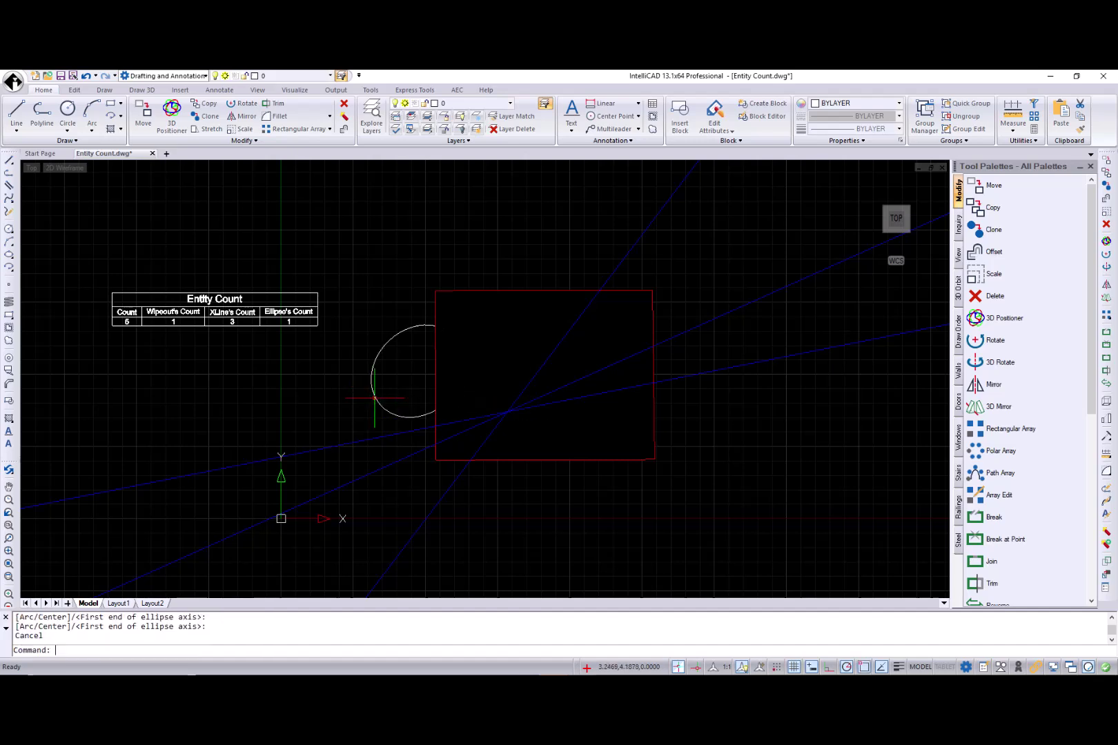
key(Return)
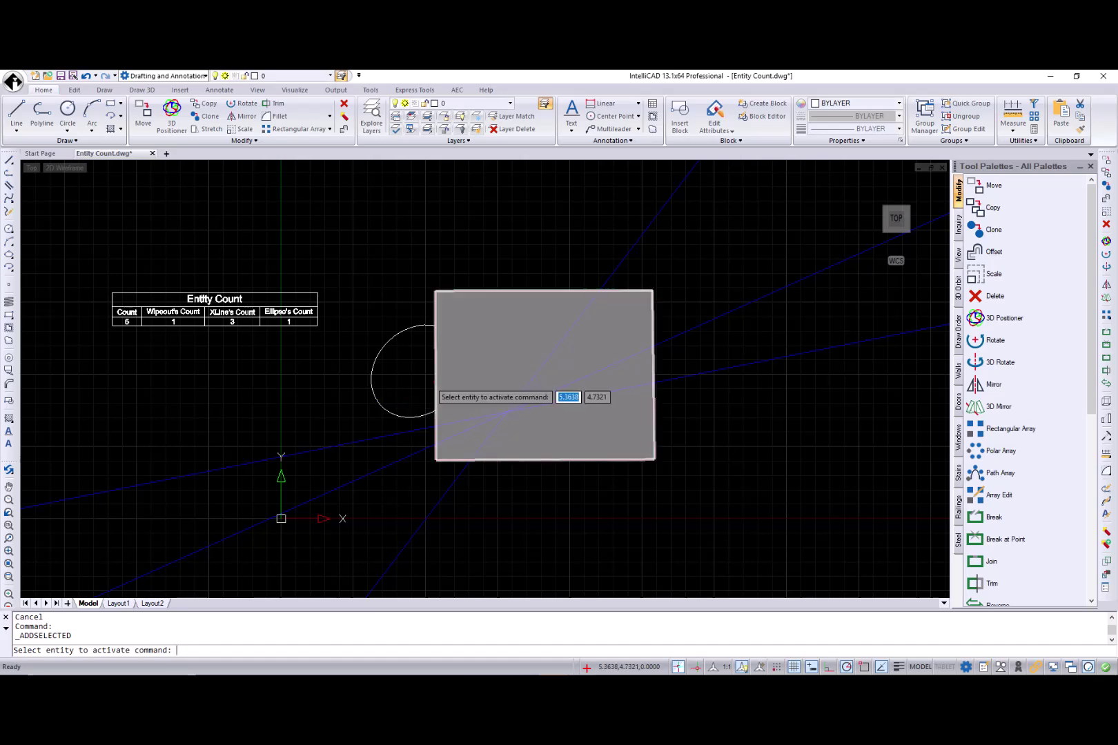
click(435, 382)
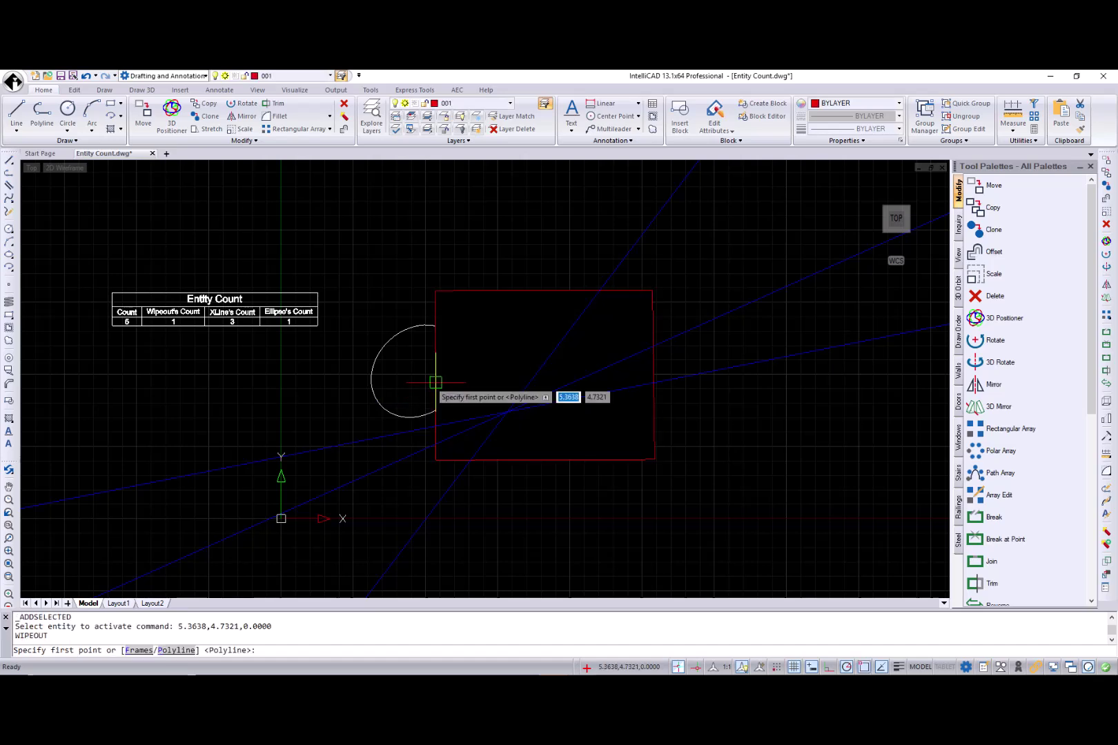
key(Escape)
key(Return)
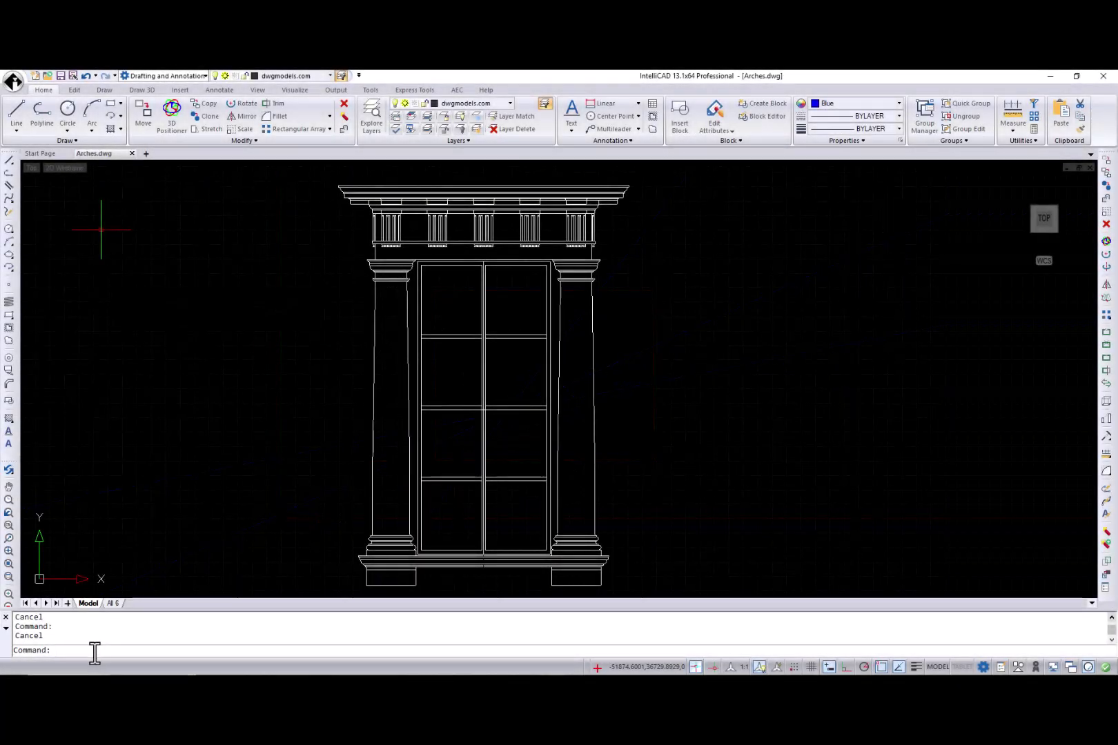
Step: Check the current TRIMEXTENDMODE value without changing it
text(TRIMEXTENDMODE)
key(Return)
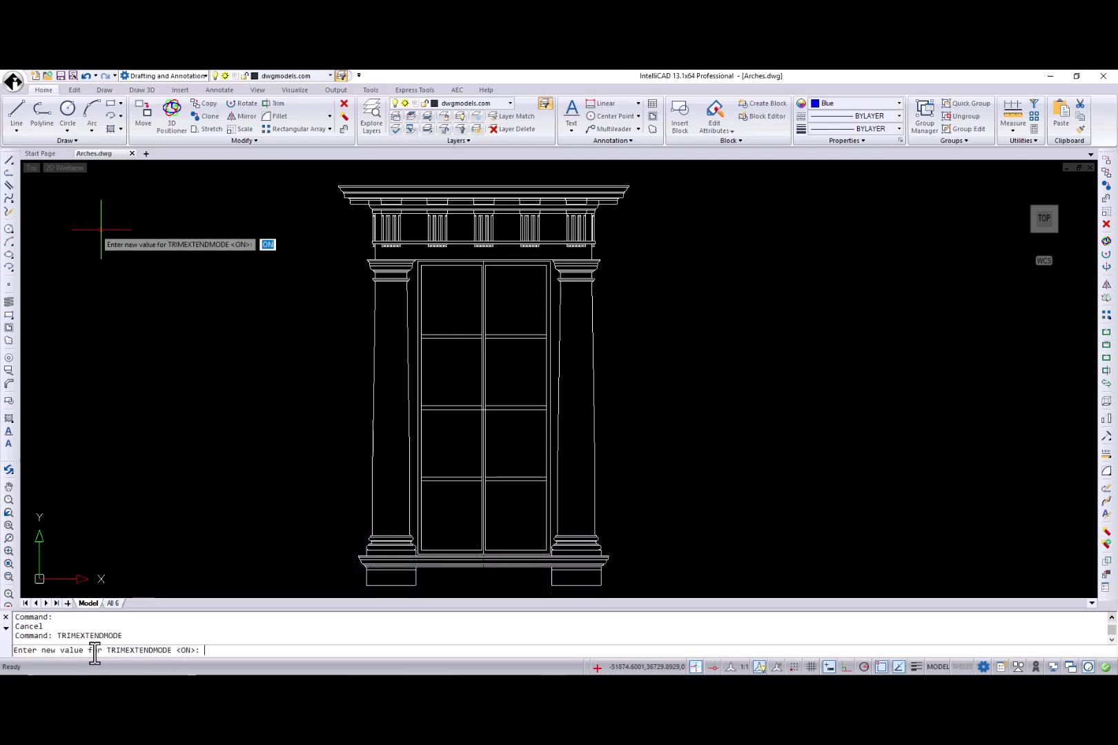
key(Escape)
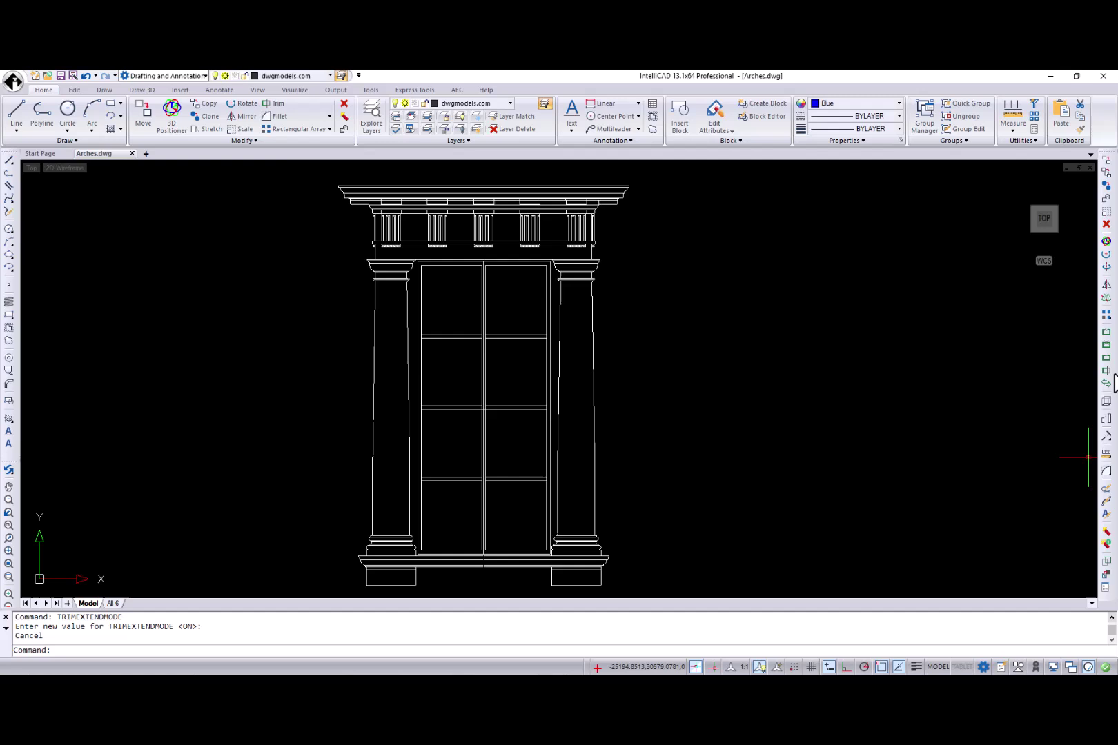
Step: Trim the middle rails out of the left and right door panes
click(1106, 383)
scroll(437, 478, up, 2)
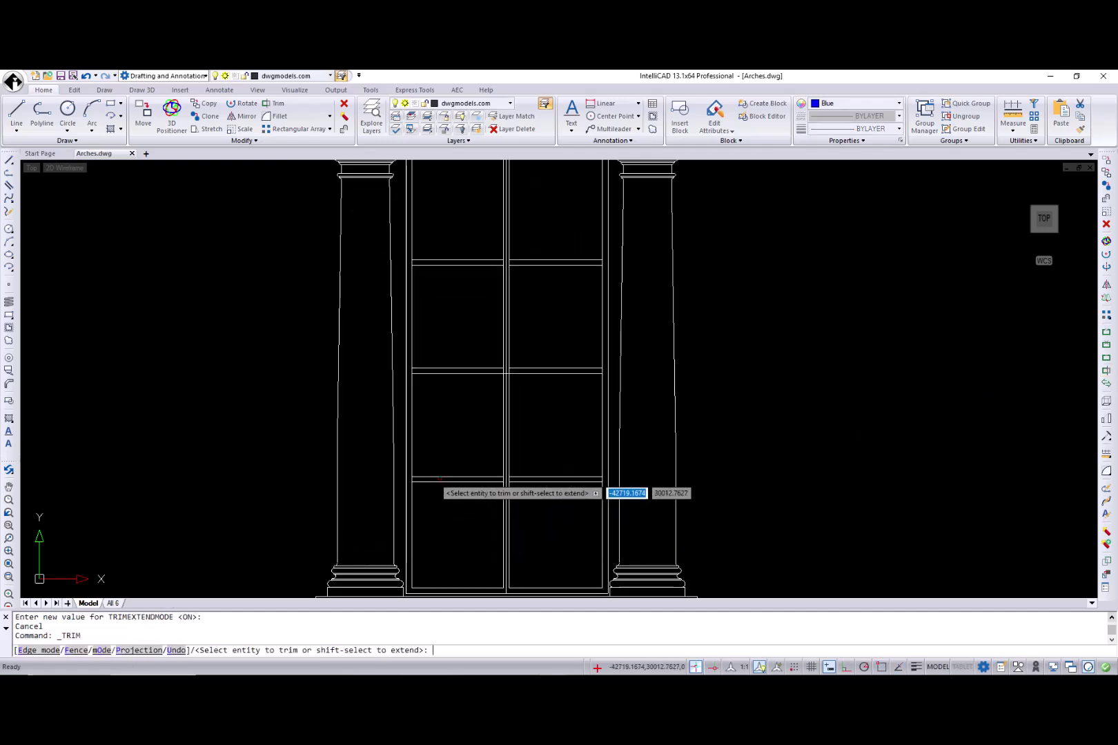
click(451, 374)
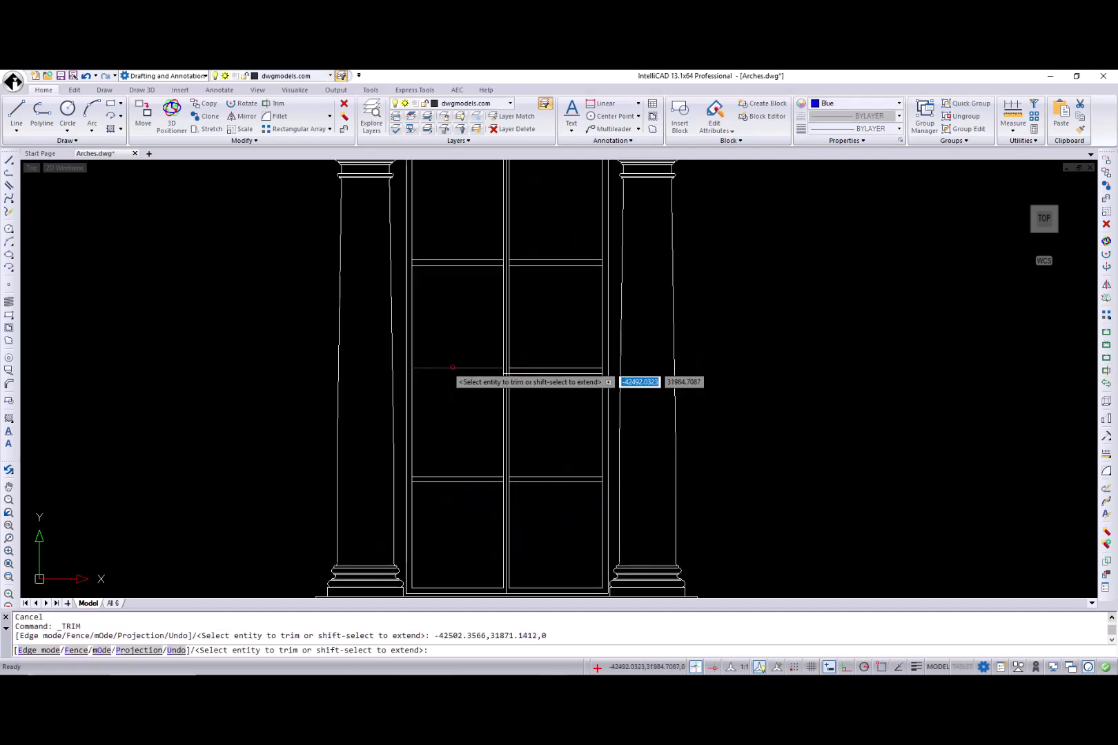
click(452, 368)
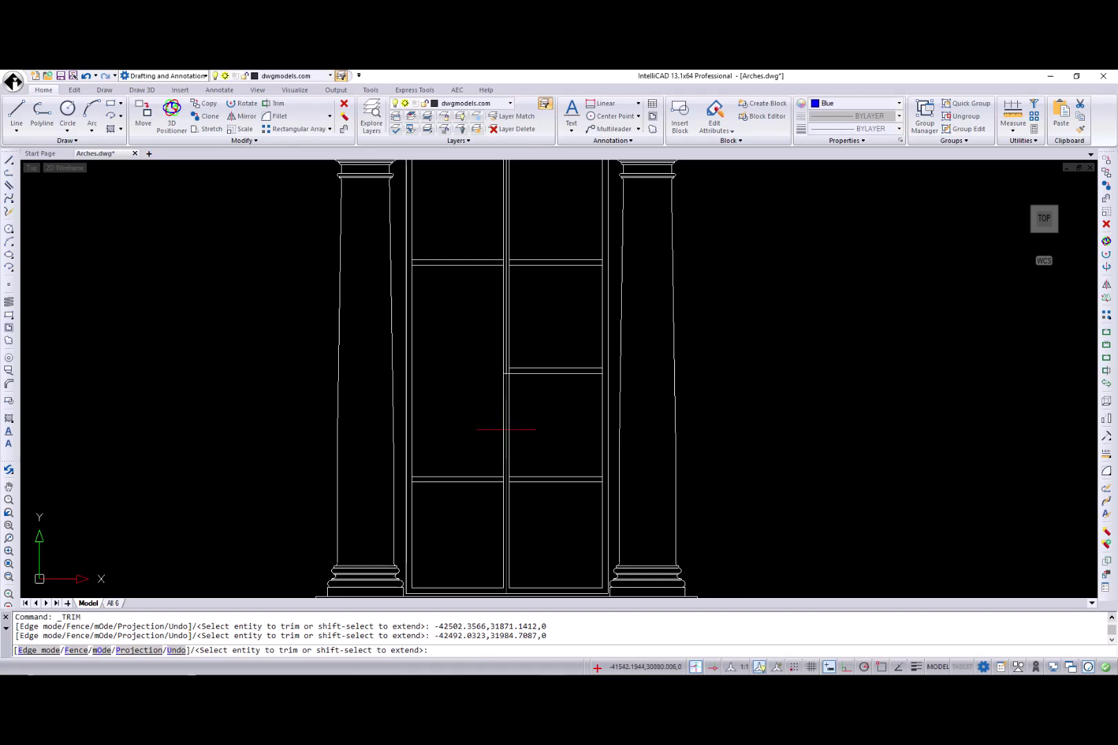
click(507, 430)
click(556, 368)
click(555, 379)
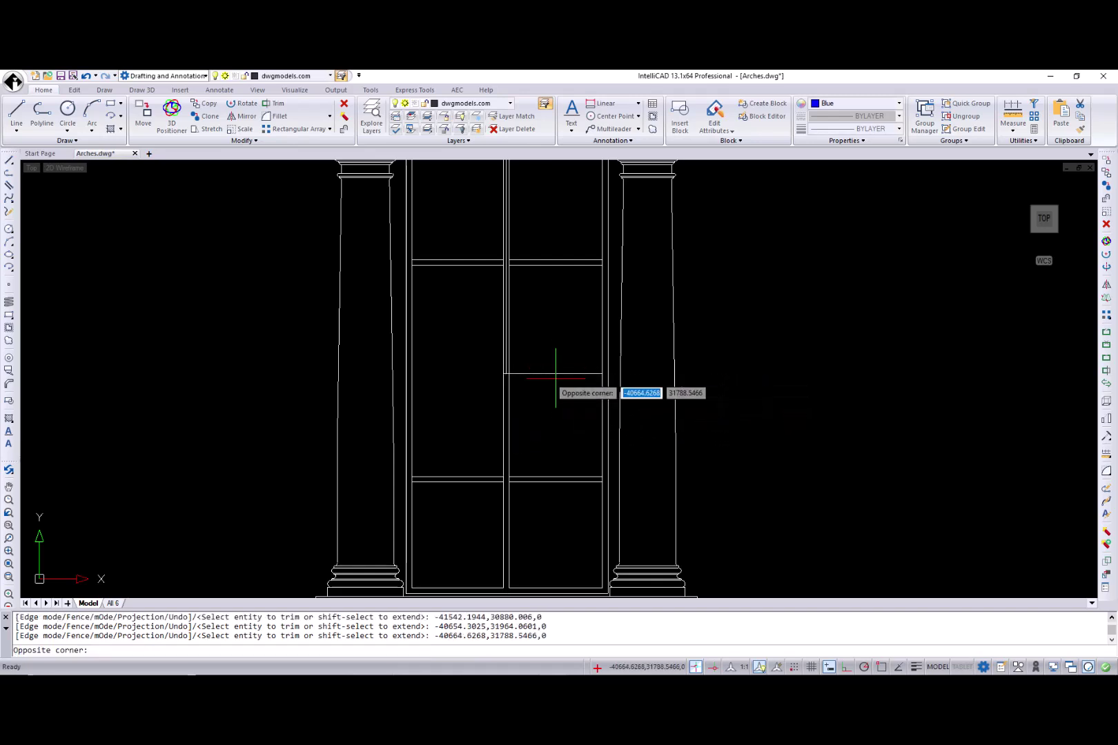
click(556, 372)
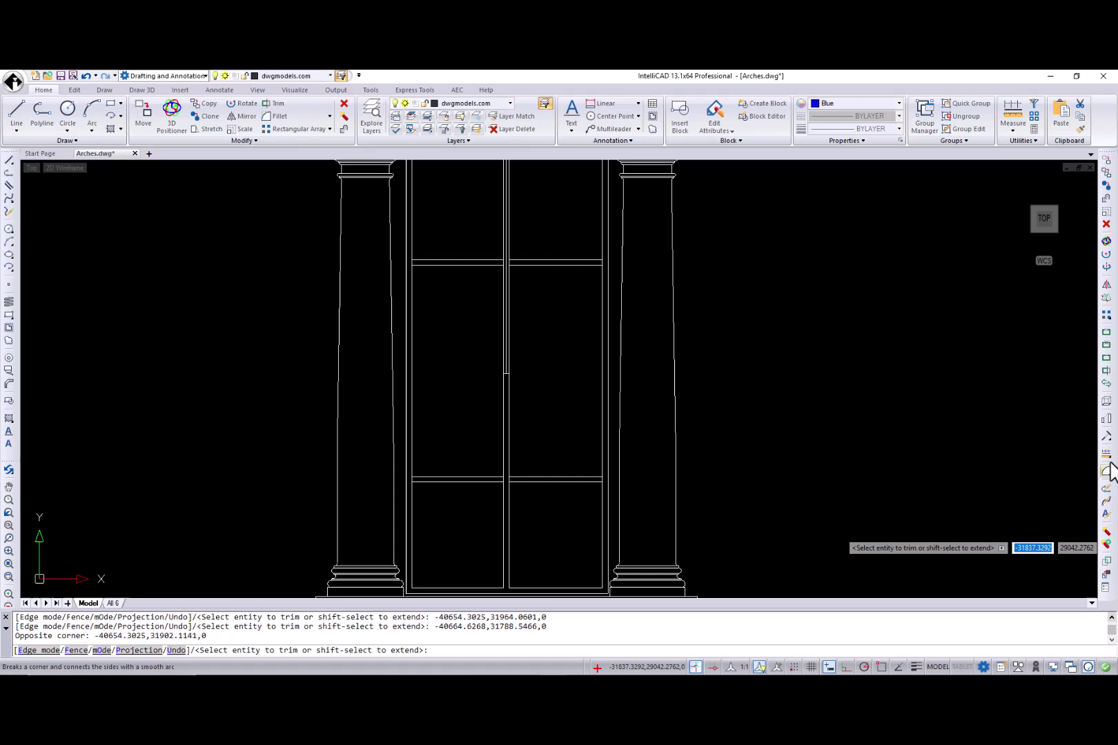
Step: Extend the centre mullion to close its gap
click(1106, 436)
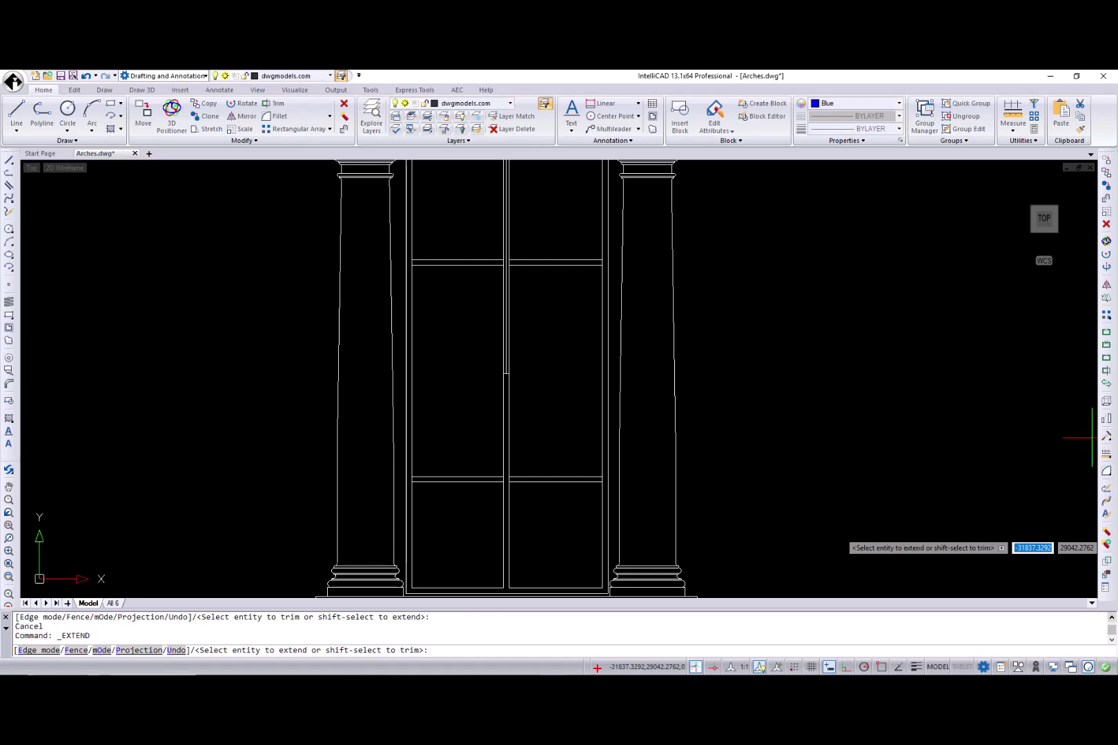
click(506, 361)
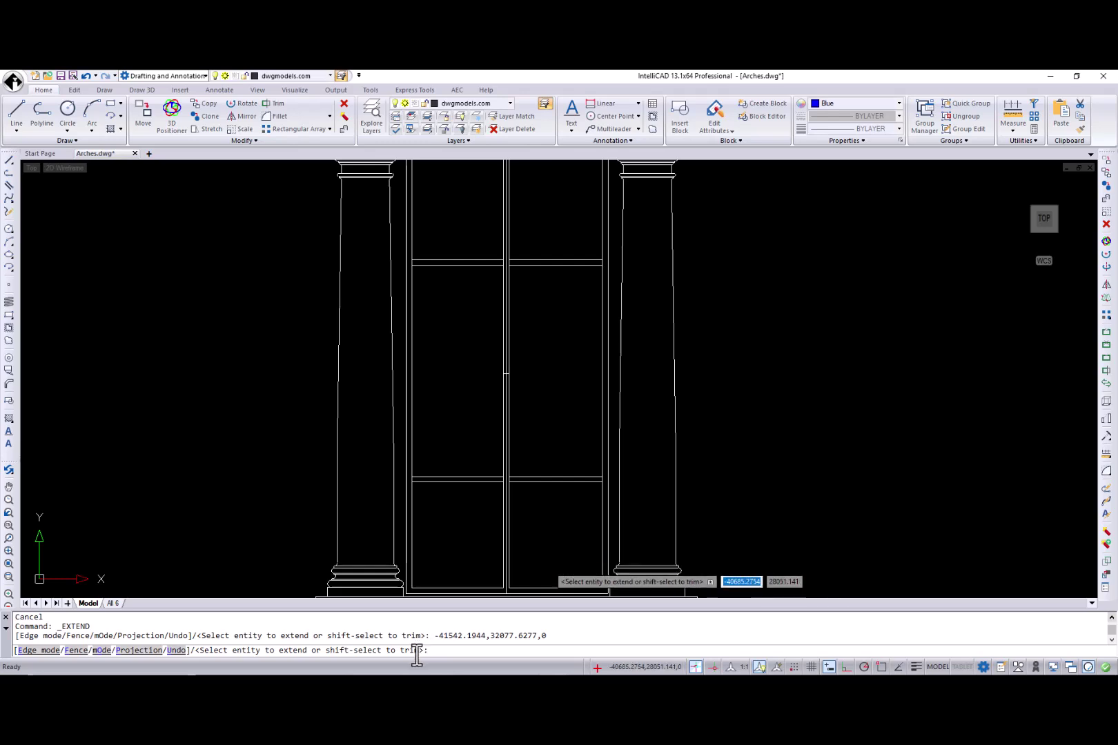
key(Return)
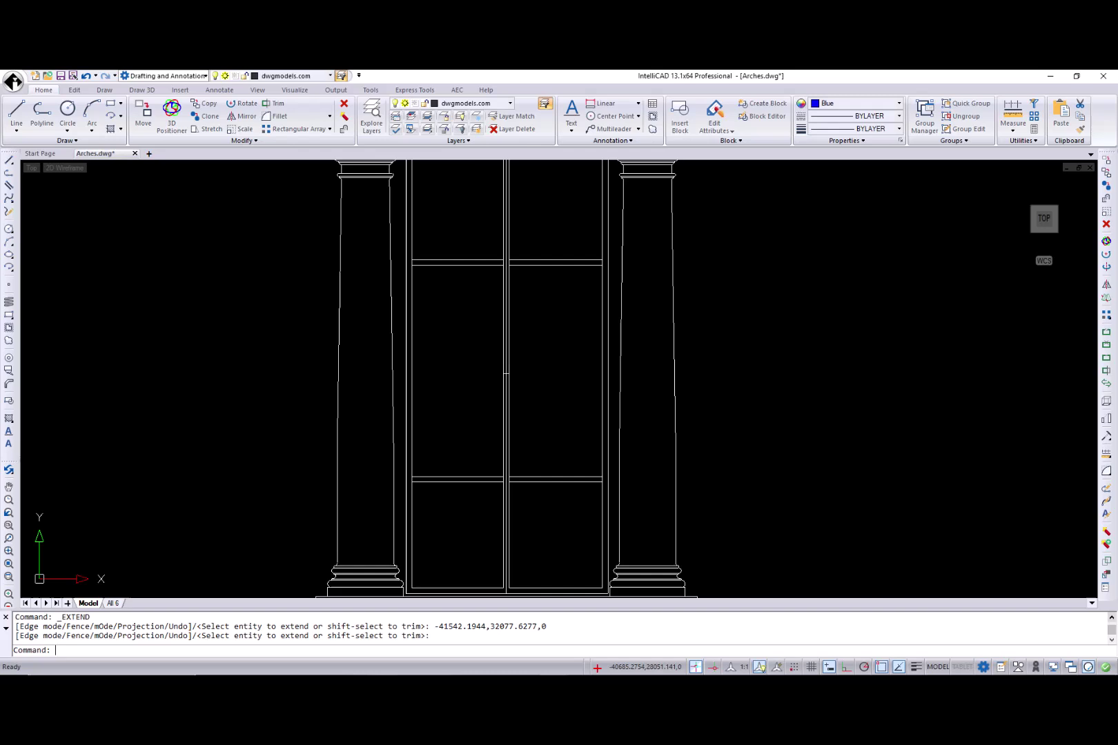
Step: Set TRIMEXTENDMODE to 0 and retry Trim and Extend to see the new prompts
text(TRIMEXTENDMODE)
key(Return)
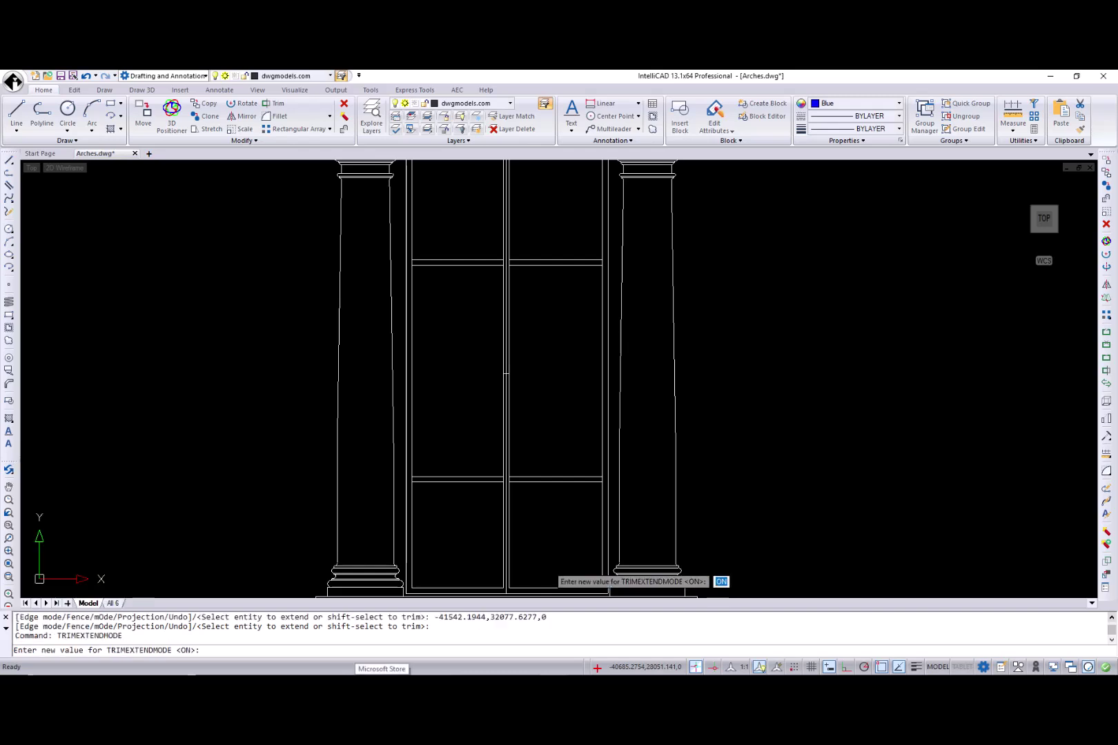
text(0)
key(Return)
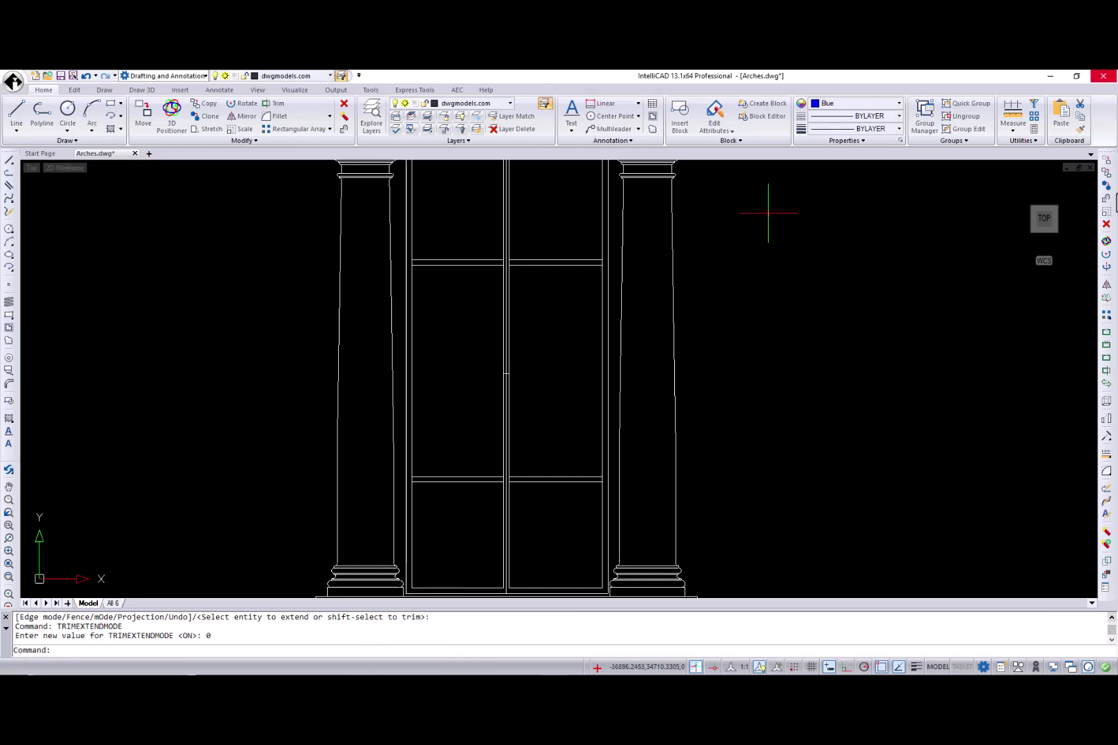
click(1104, 374)
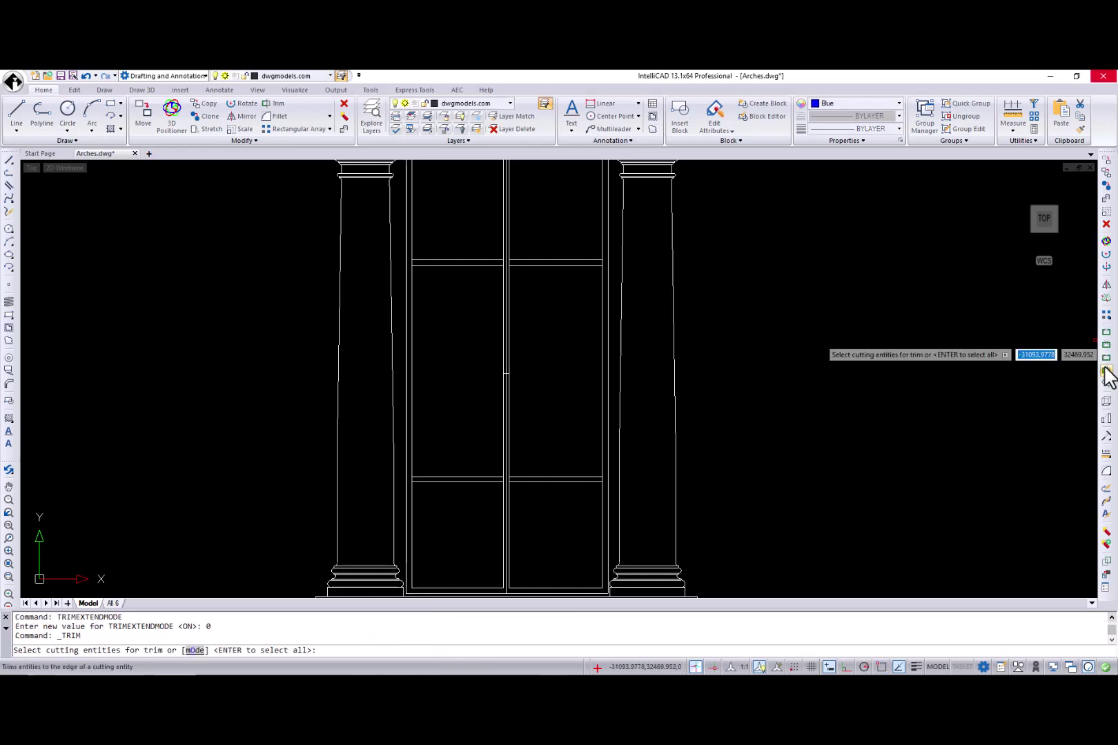
key(Escape)
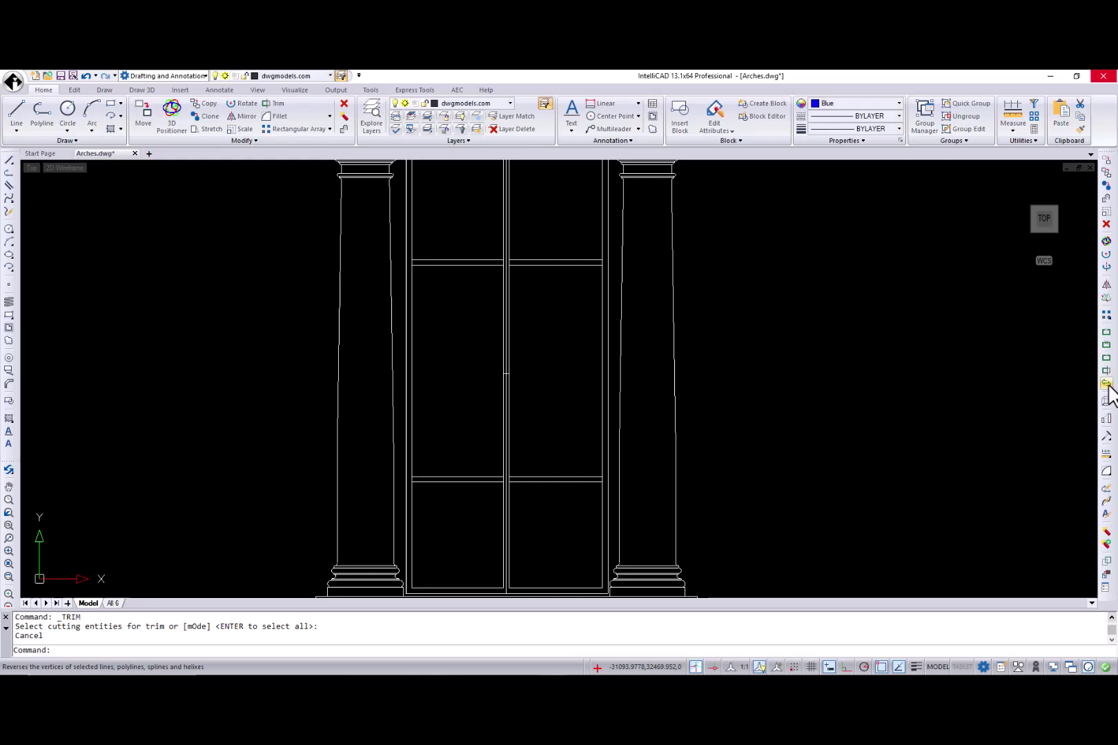
click(1106, 436)
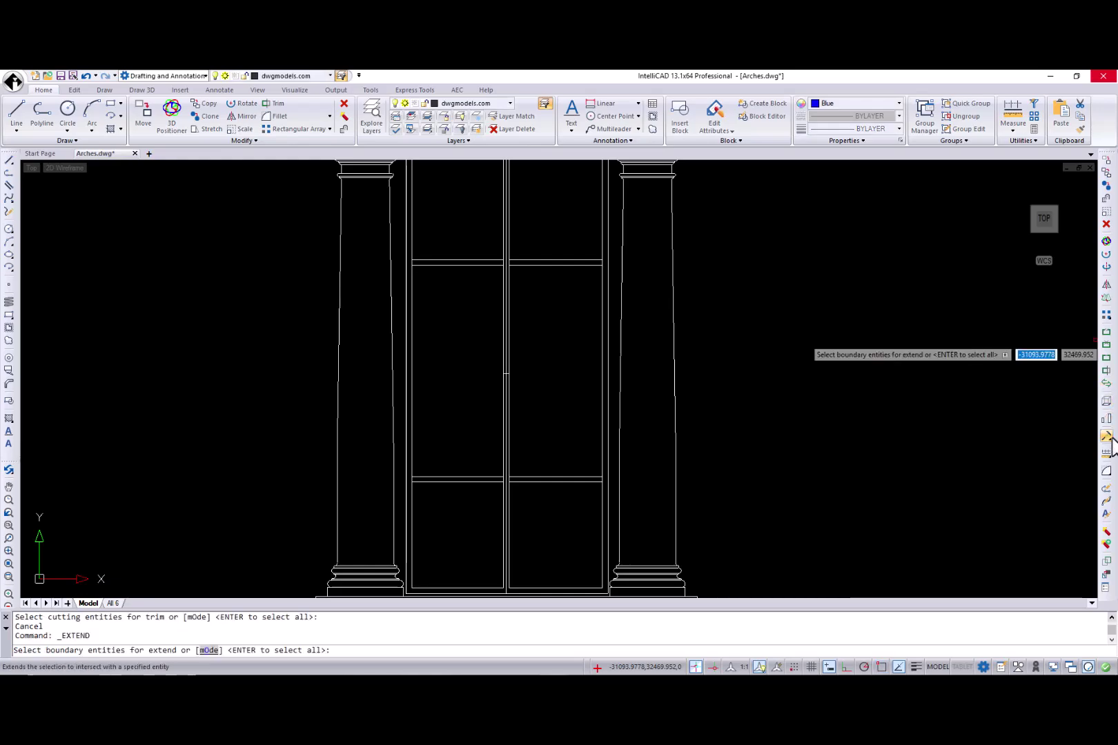
click(213, 650)
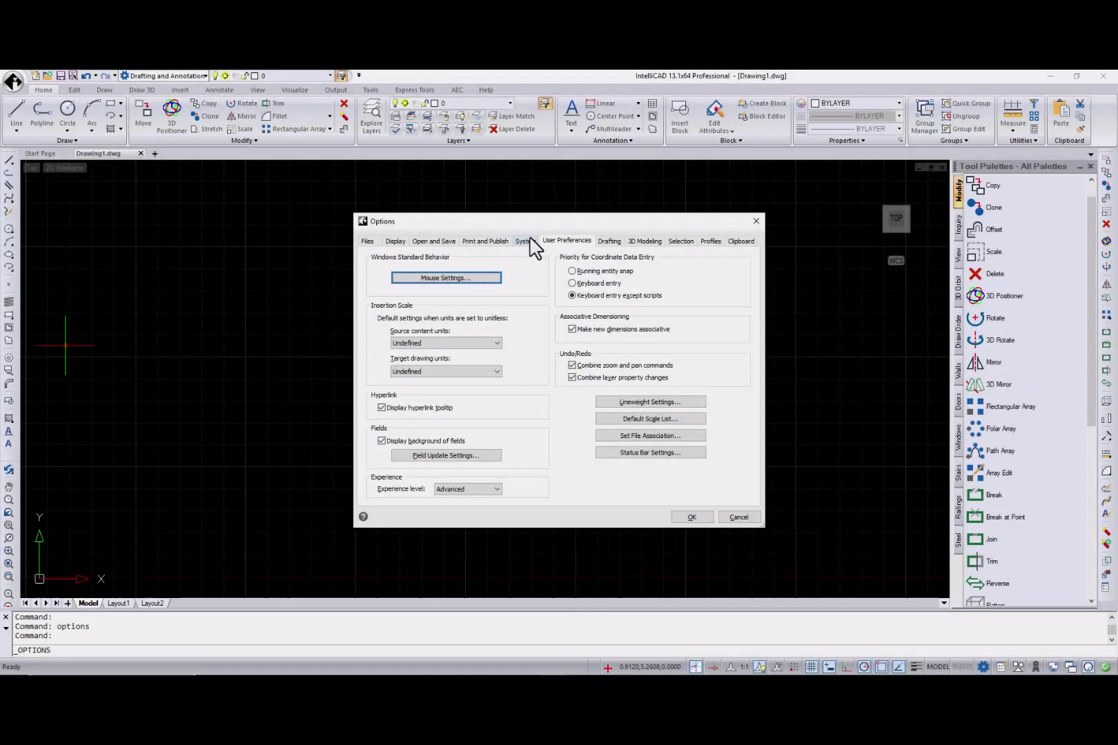
Step: On the Options System tab, open Restore Hidden Messages
click(528, 242)
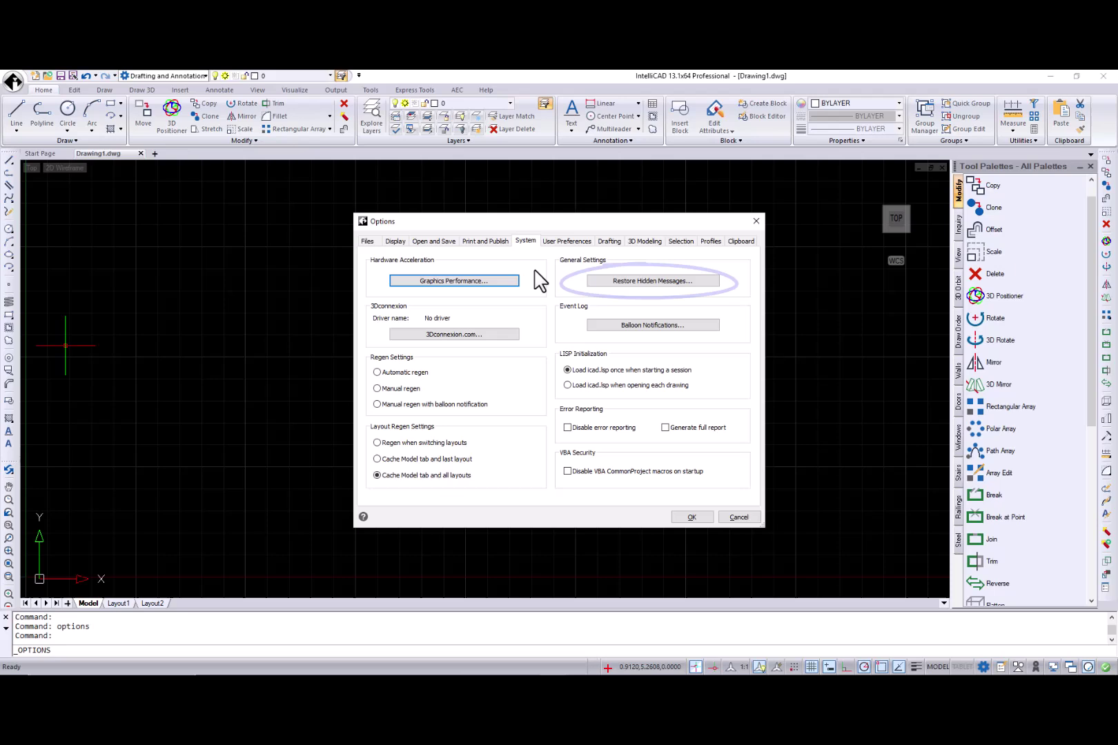
click(632, 282)
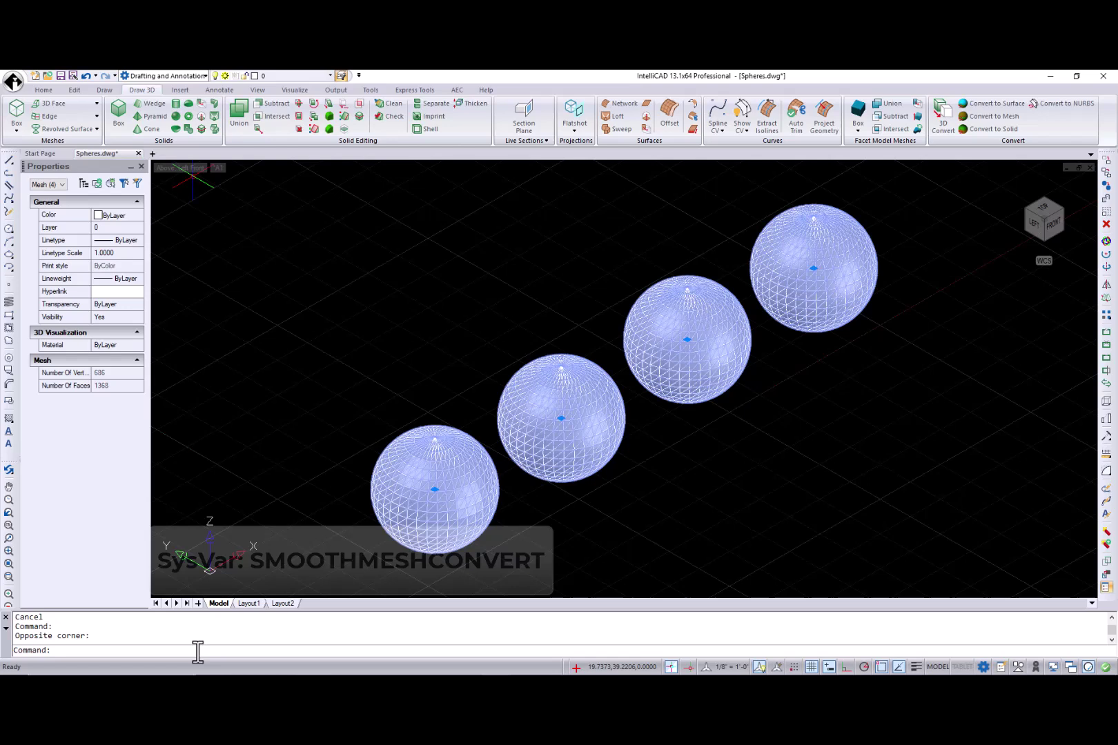
Step: Check SMOOTHMESHCONVERT at 0 and convert the bottom-left sphere to a solid
key(Escape)
text(SMOOTHMESHCONVERT)
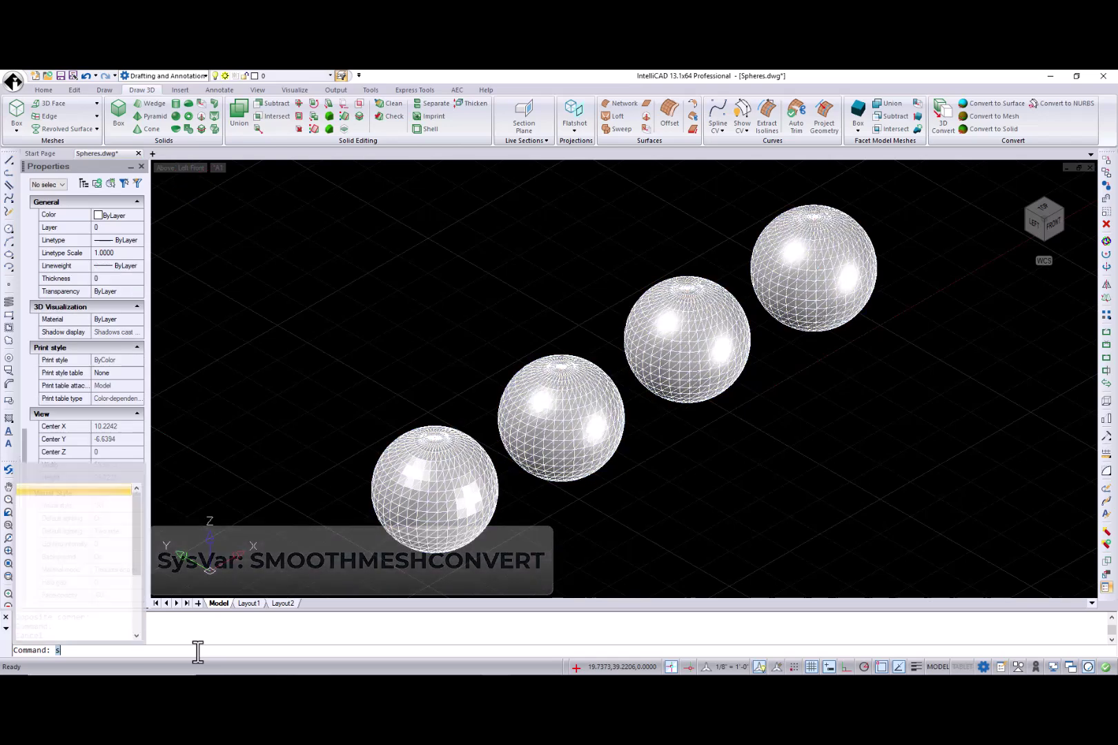
key(Return)
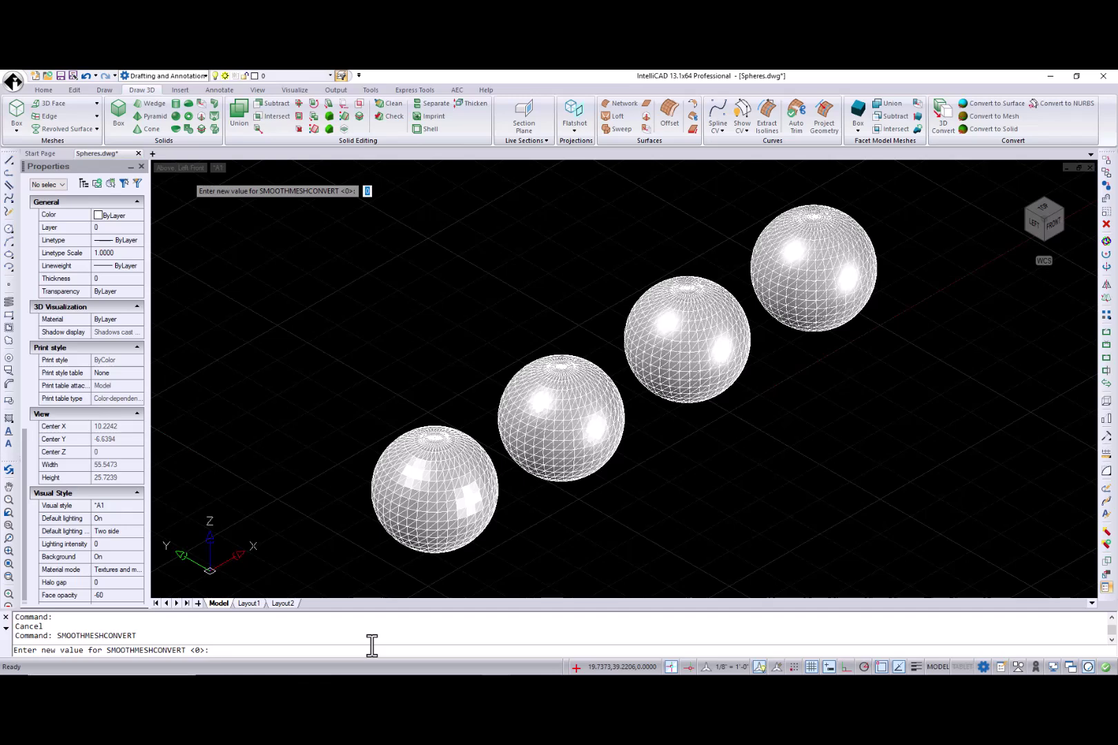
key(Escape)
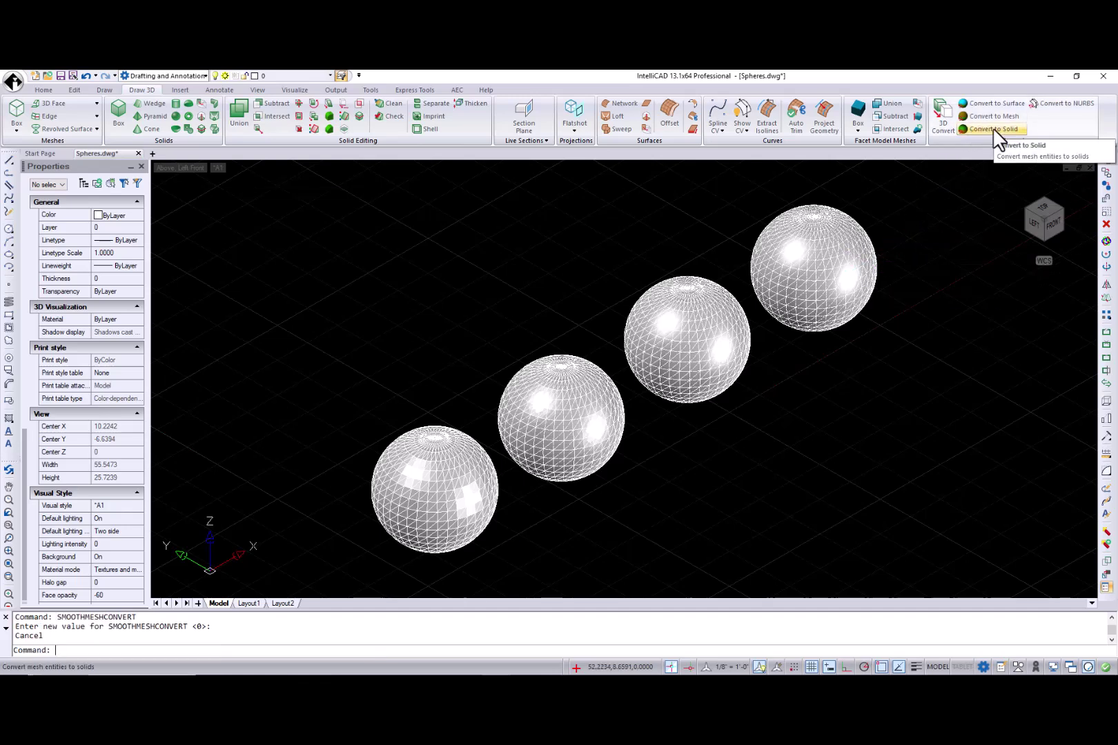
click(995, 129)
click(433, 502)
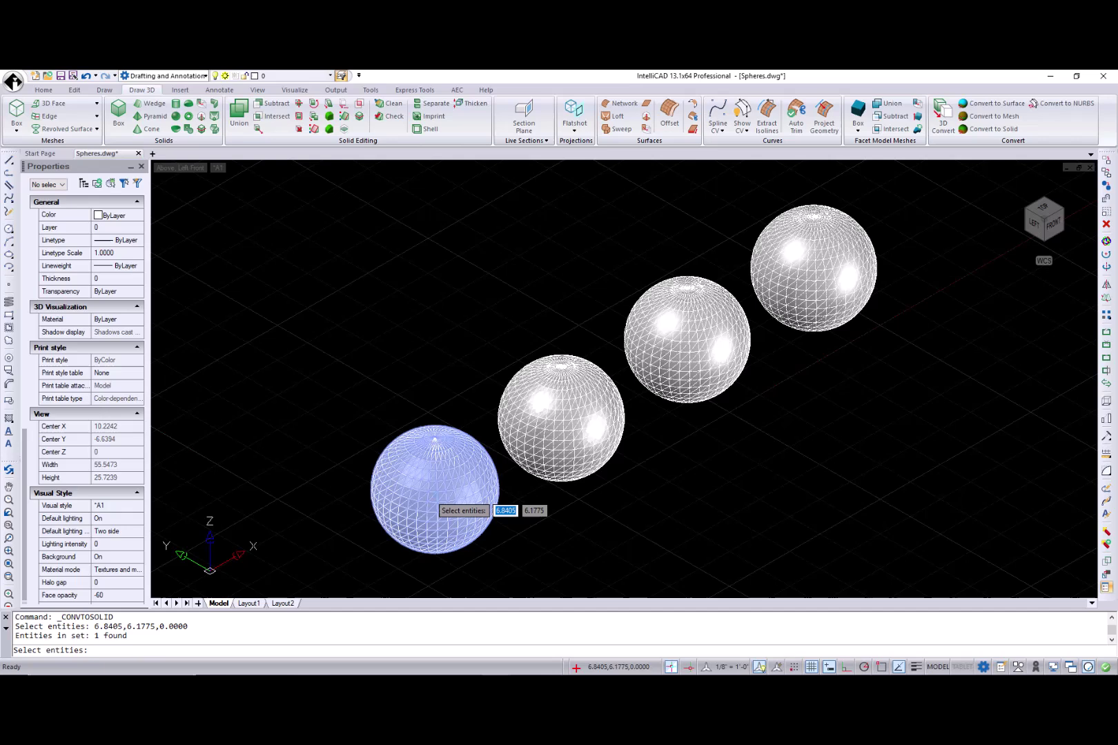
key(Return)
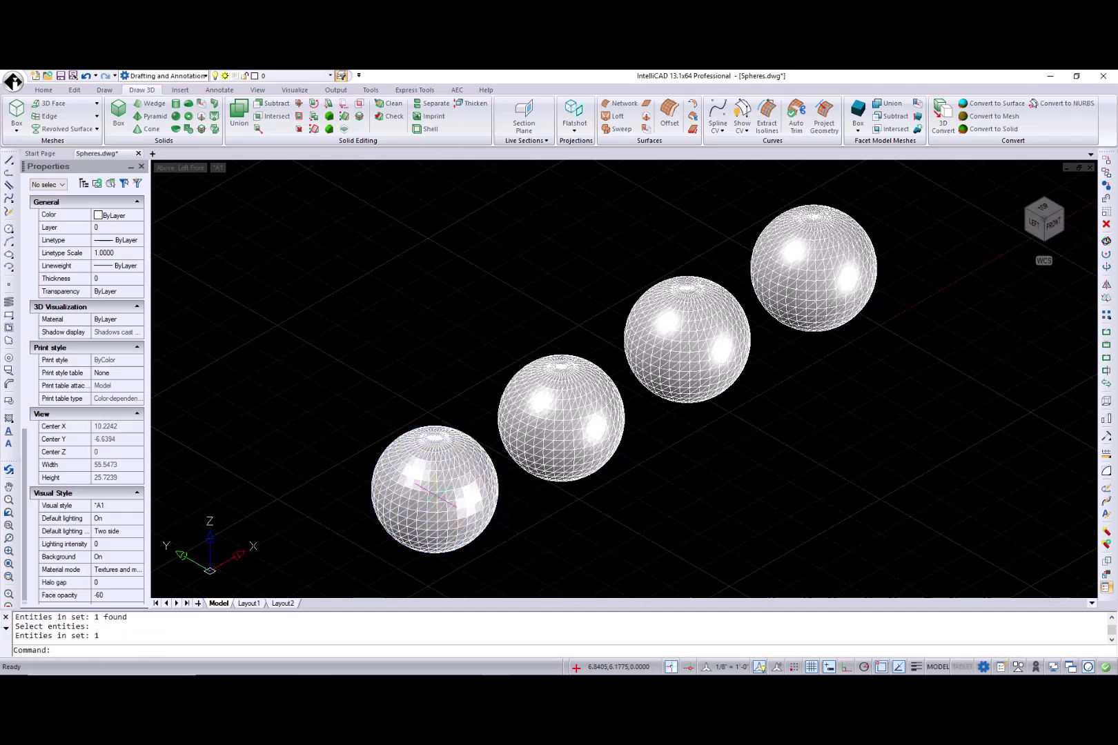
Step: Set SMOOTHMESHCONVERT to 1 and convert the second sphere to a solid
click(435, 495)
key(Escape)
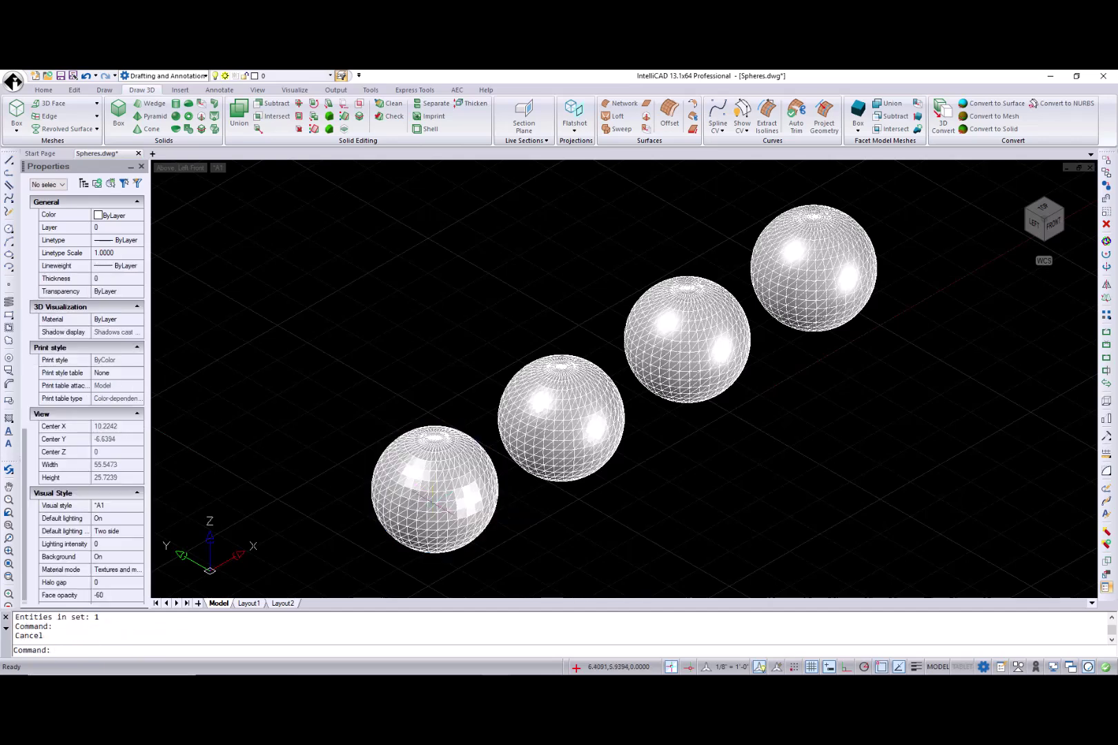
text(smoothmeshconvert)
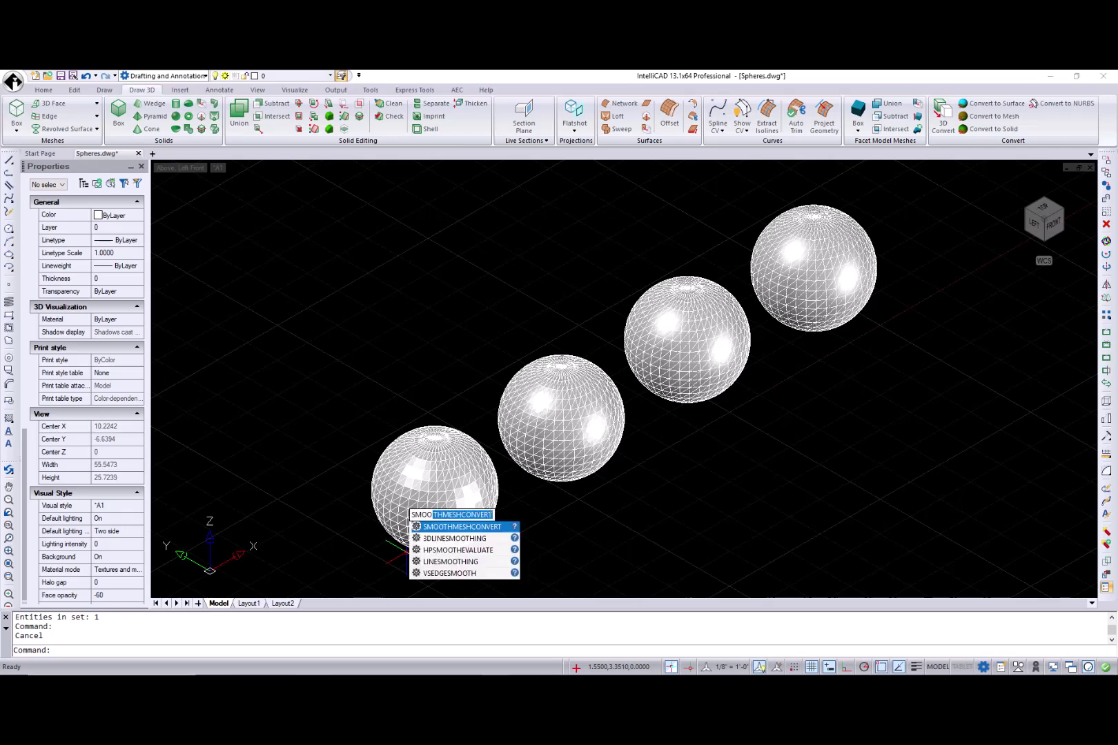
key(Return)
text(1)
key(Return)
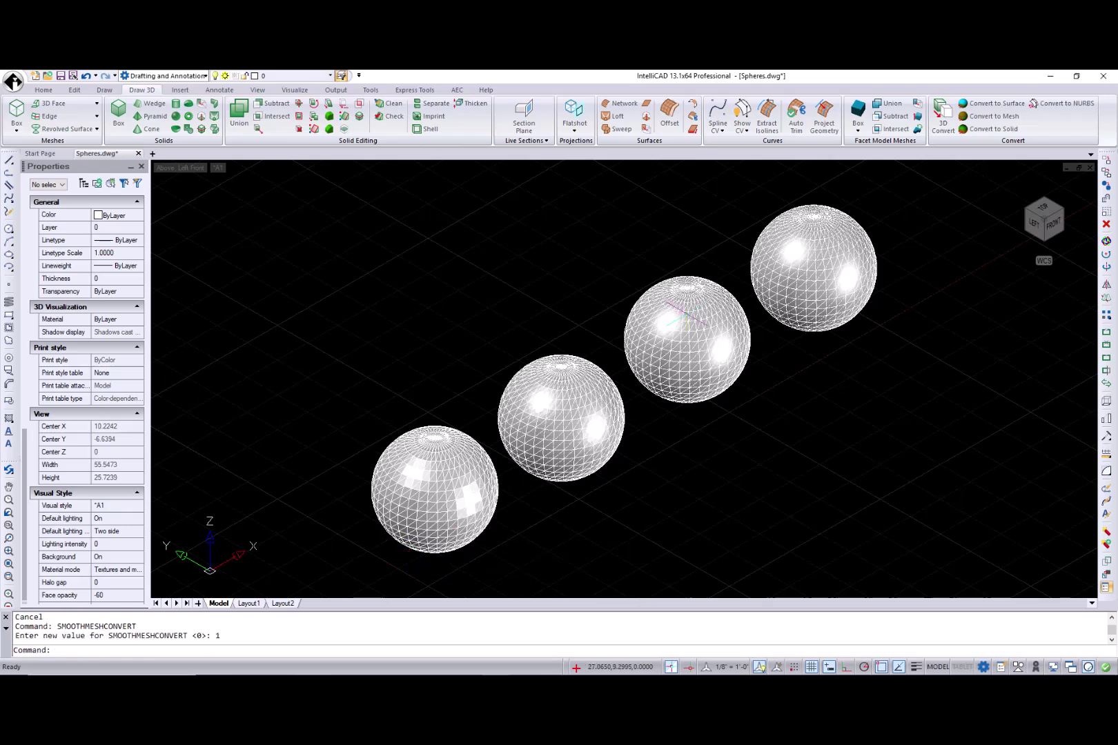
click(998, 128)
click(563, 440)
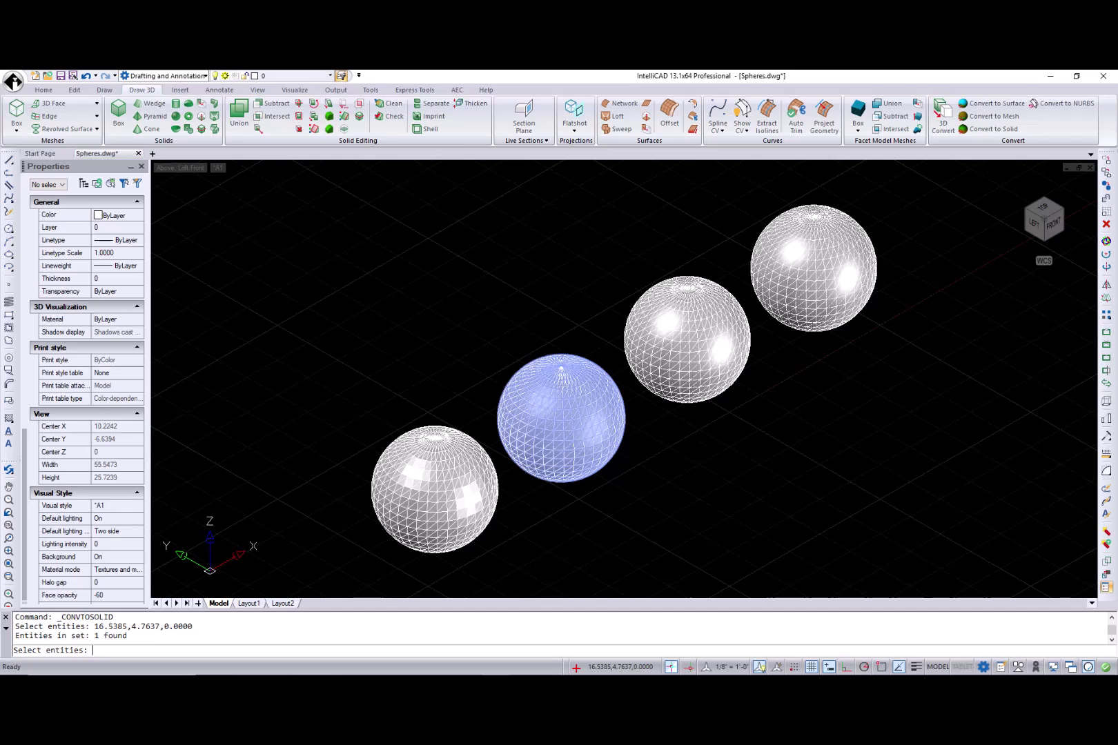
key(Return)
Step: Set SMOOTHMESHCONVERT to 2 and convert the third sphere to a solid
key(Escape)
text(SMOOTHMESHCONVERT)
key(Return)
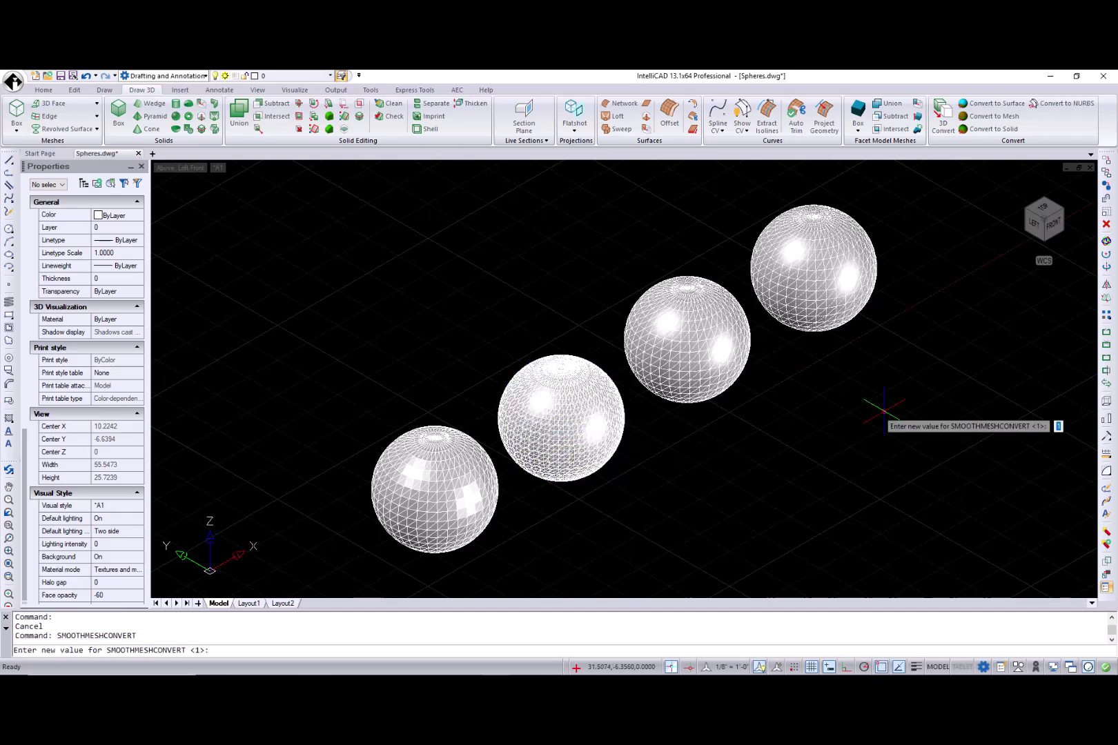
key(Return)
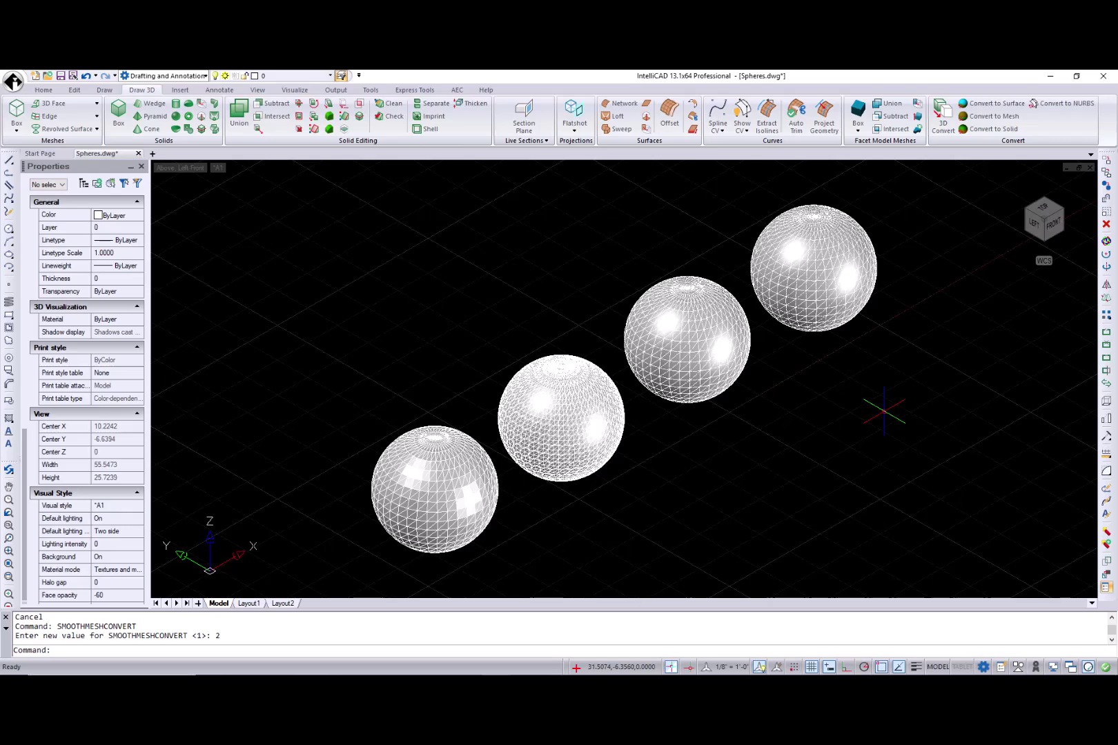
click(964, 128)
click(699, 322)
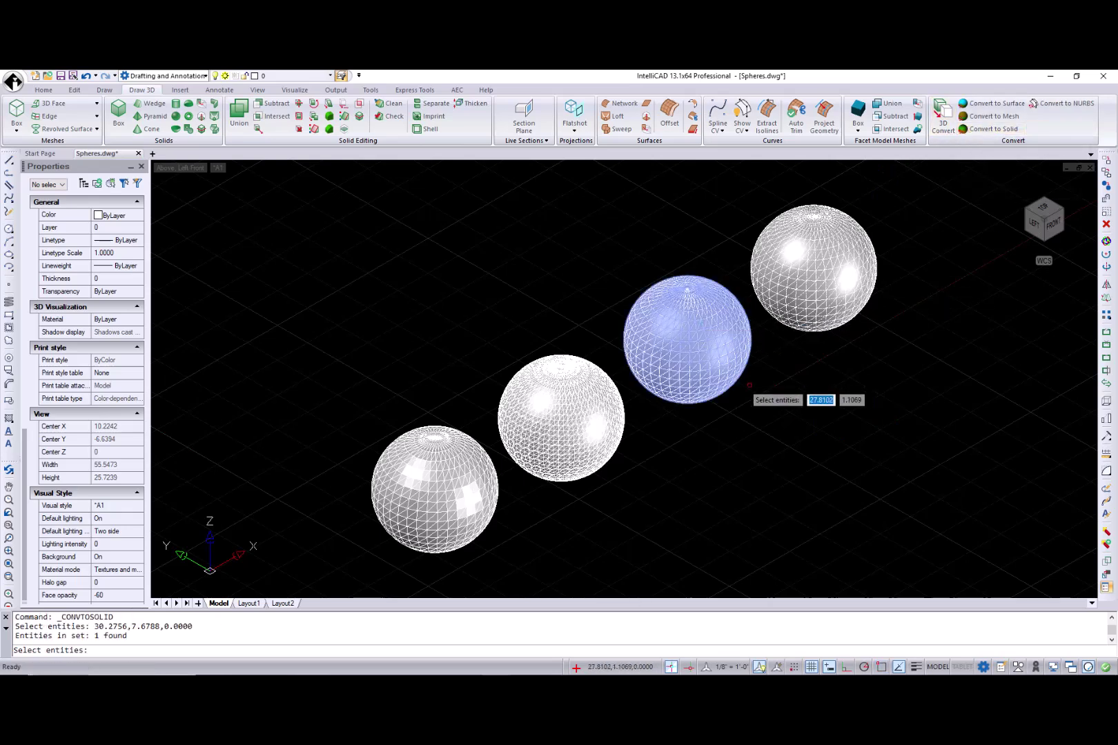
key(Return)
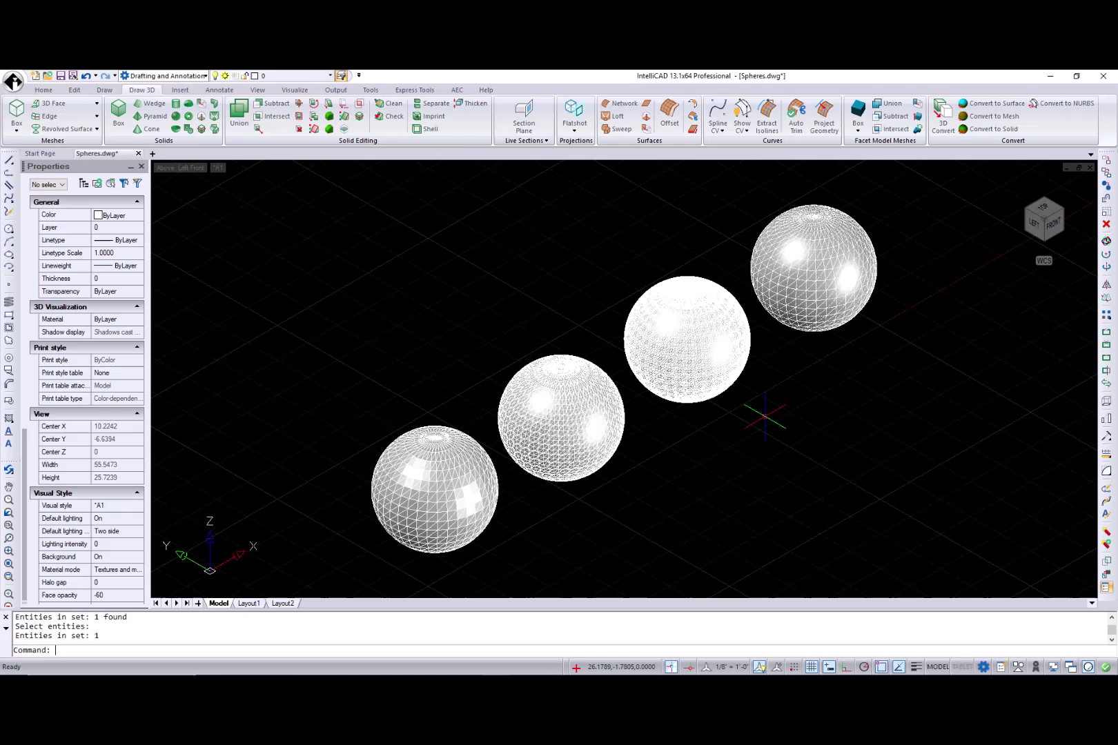
Step: Set SMOOTHMESHCONVERT to 3 and convert the upper-right sphere to a solid
text(3)
key(Return)
click(973, 127)
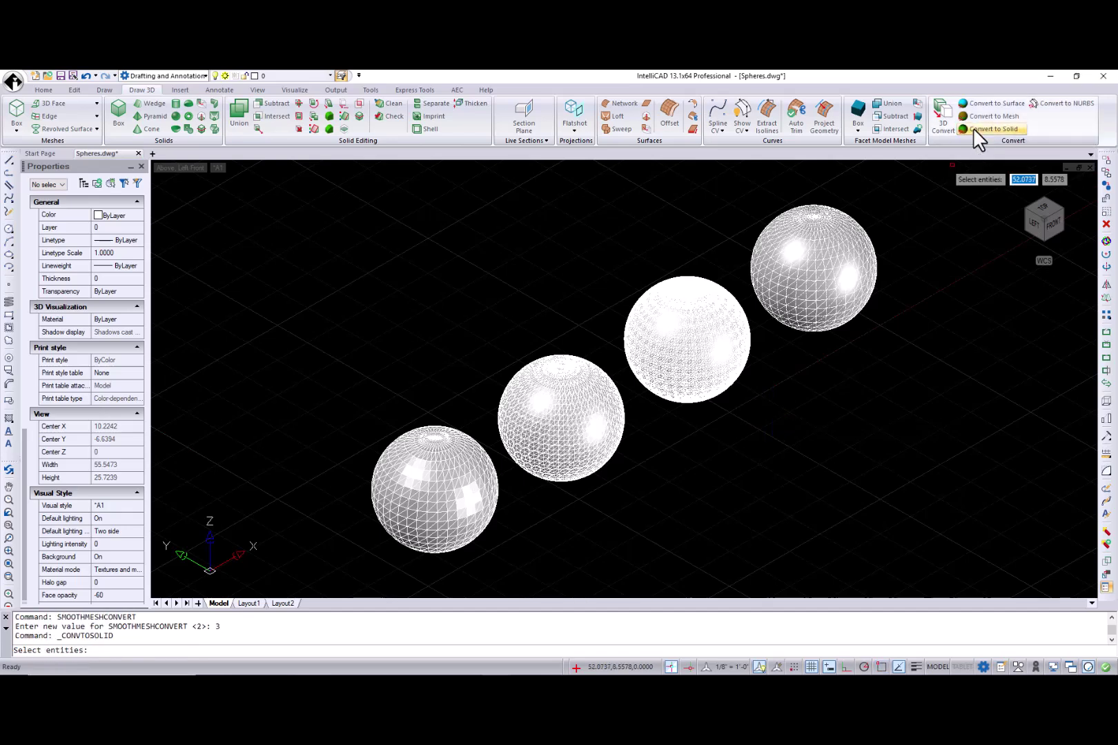
click(841, 271)
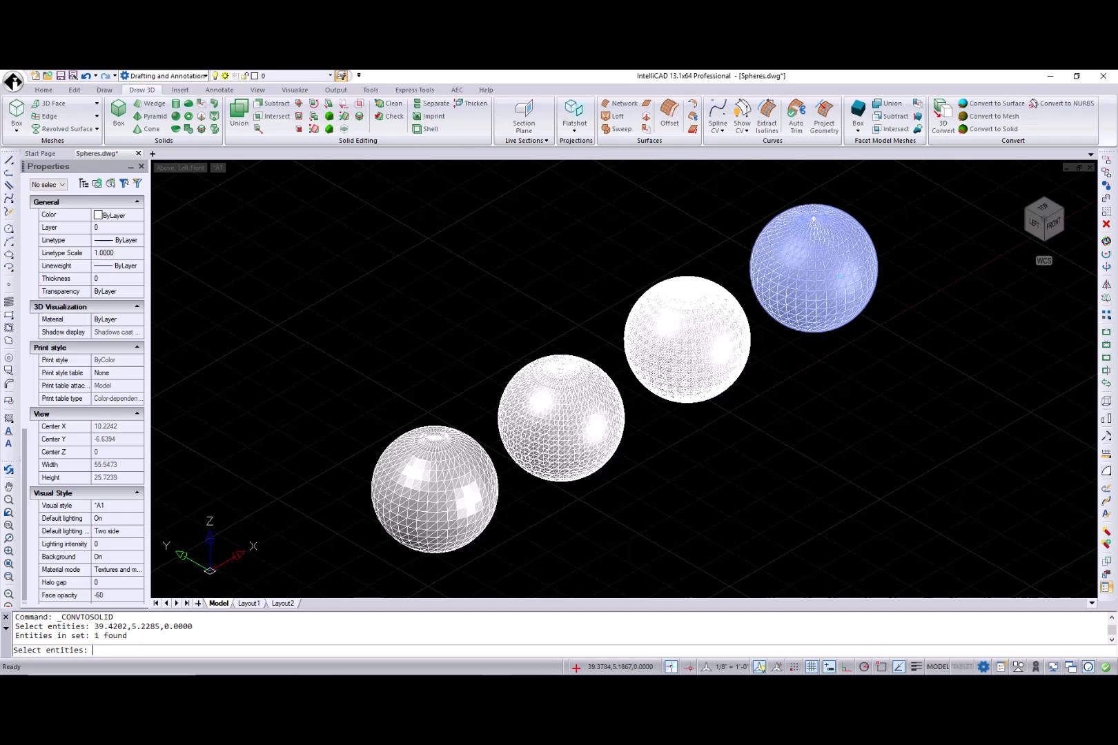
key(Return)
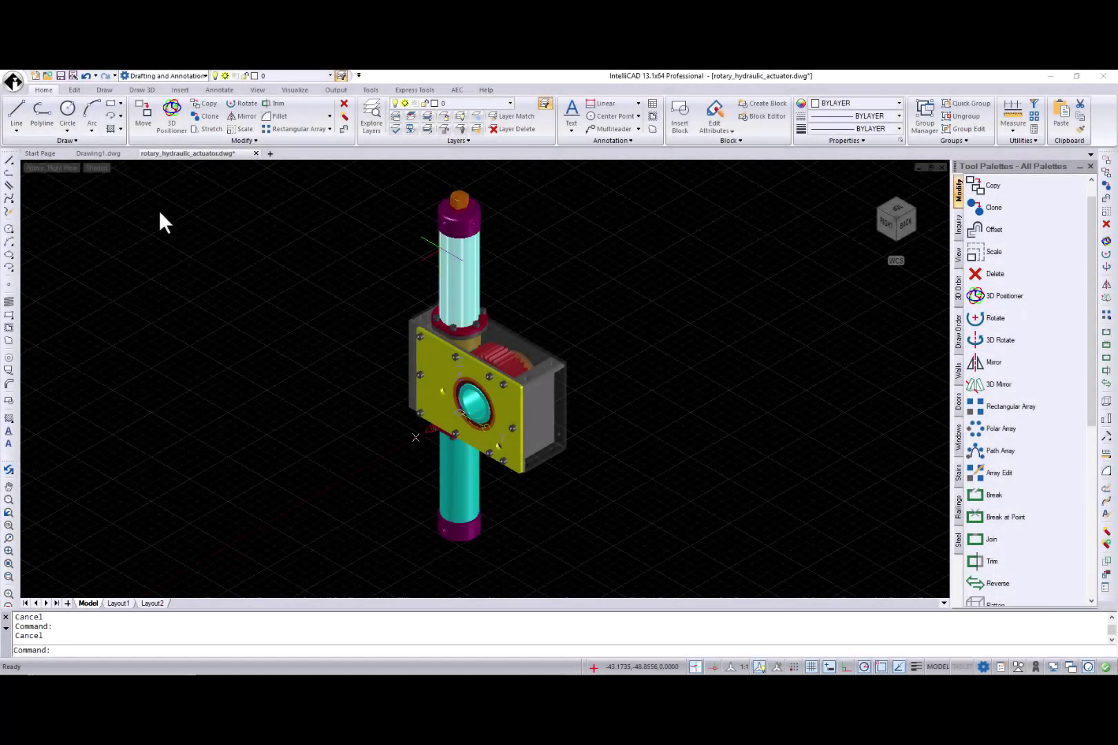
Step: In 3D Positioner, select the front plate and top cap solids and set a base point
click(177, 124)
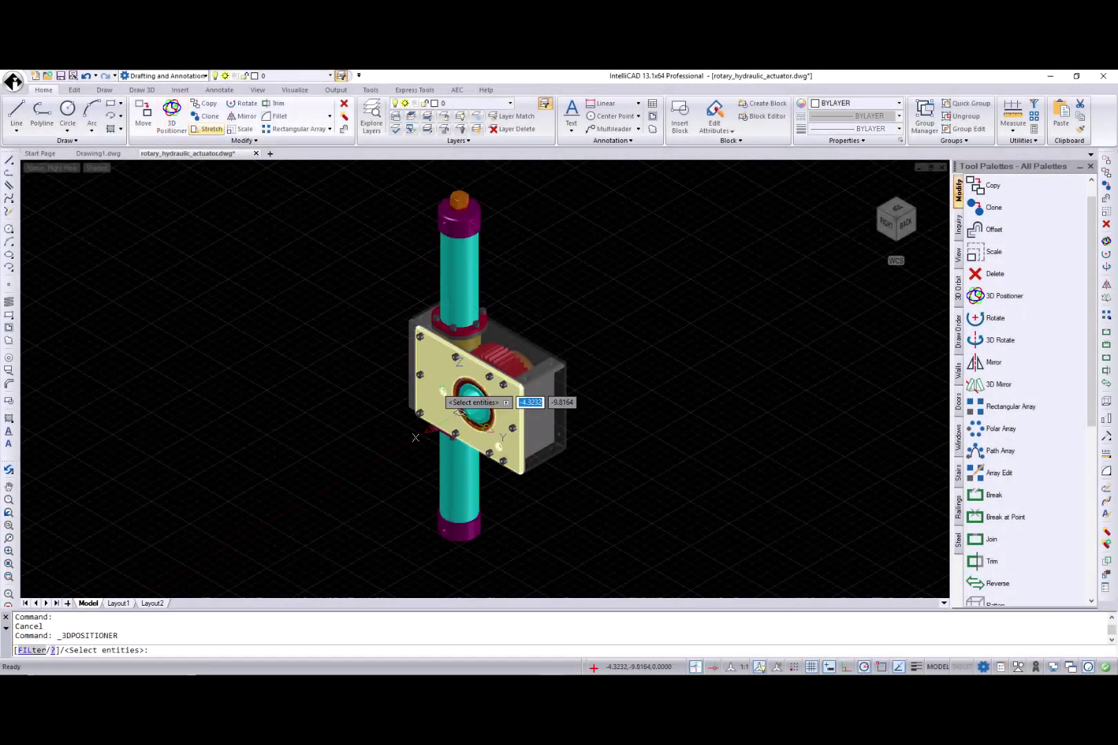
click(449, 382)
click(468, 427)
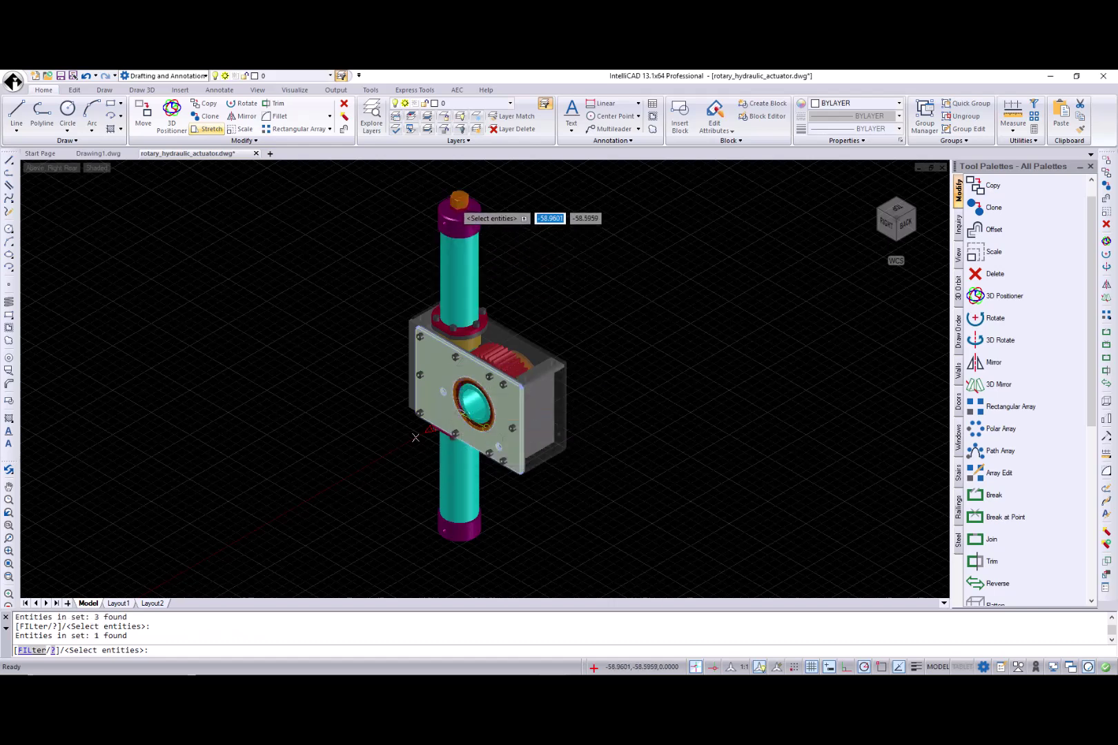
click(467, 219)
click(487, 258)
click(461, 201)
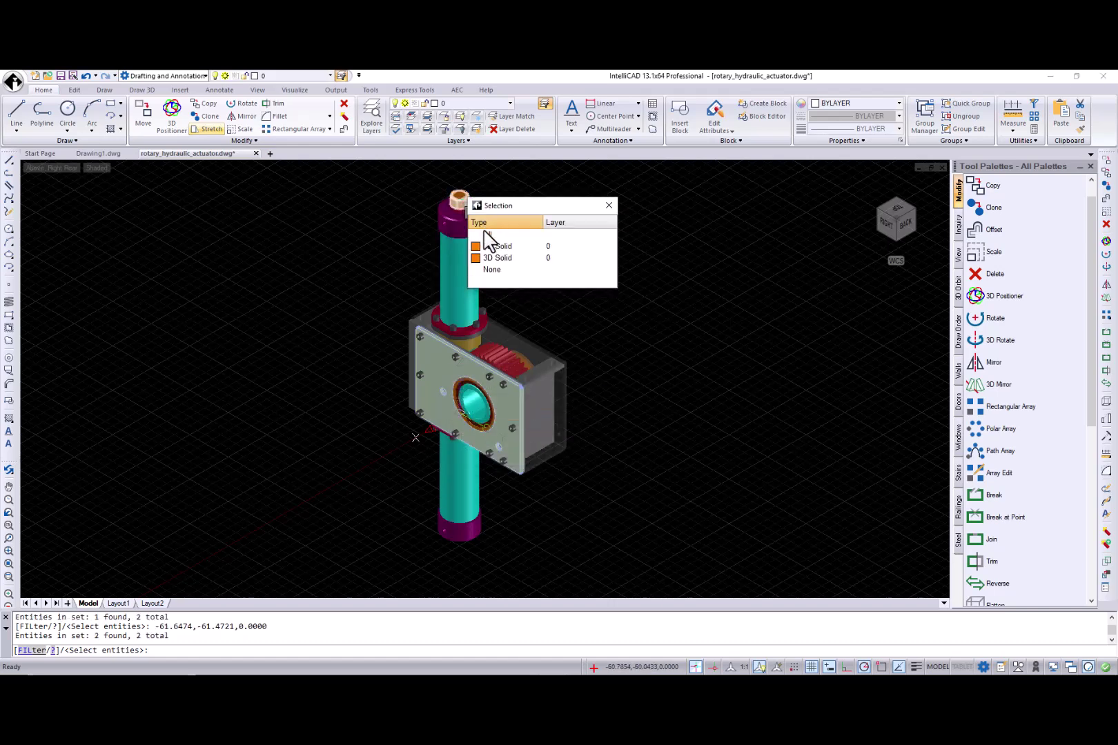
click(482, 255)
key(Return)
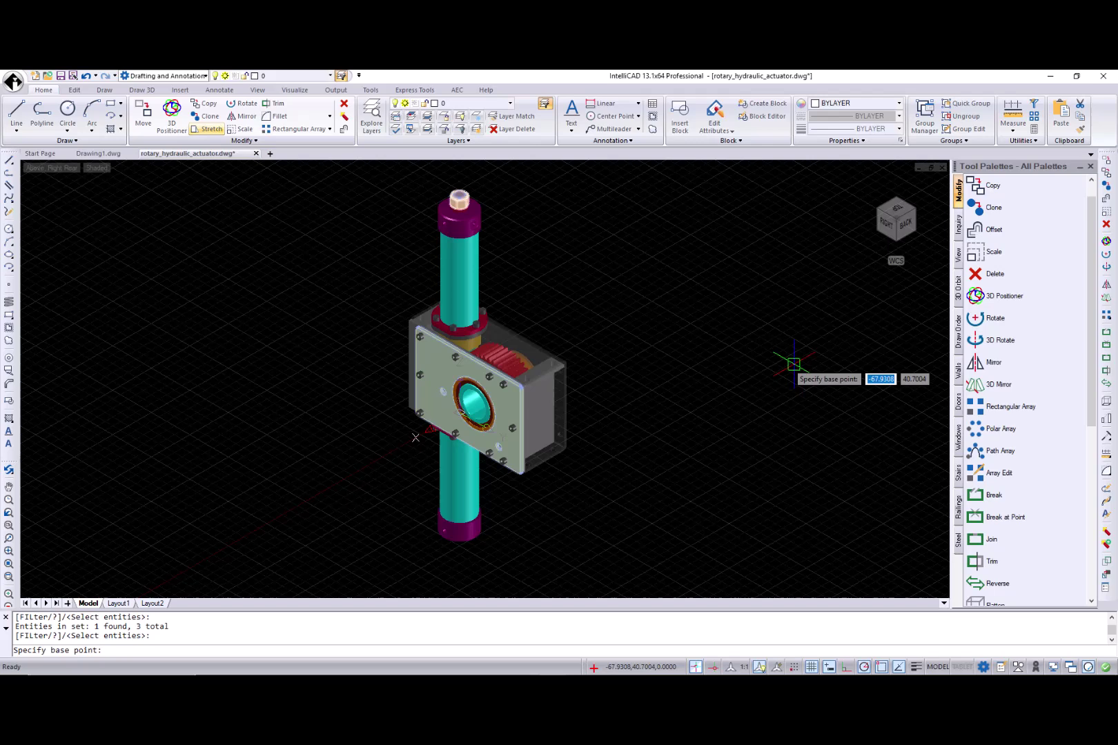
click(773, 376)
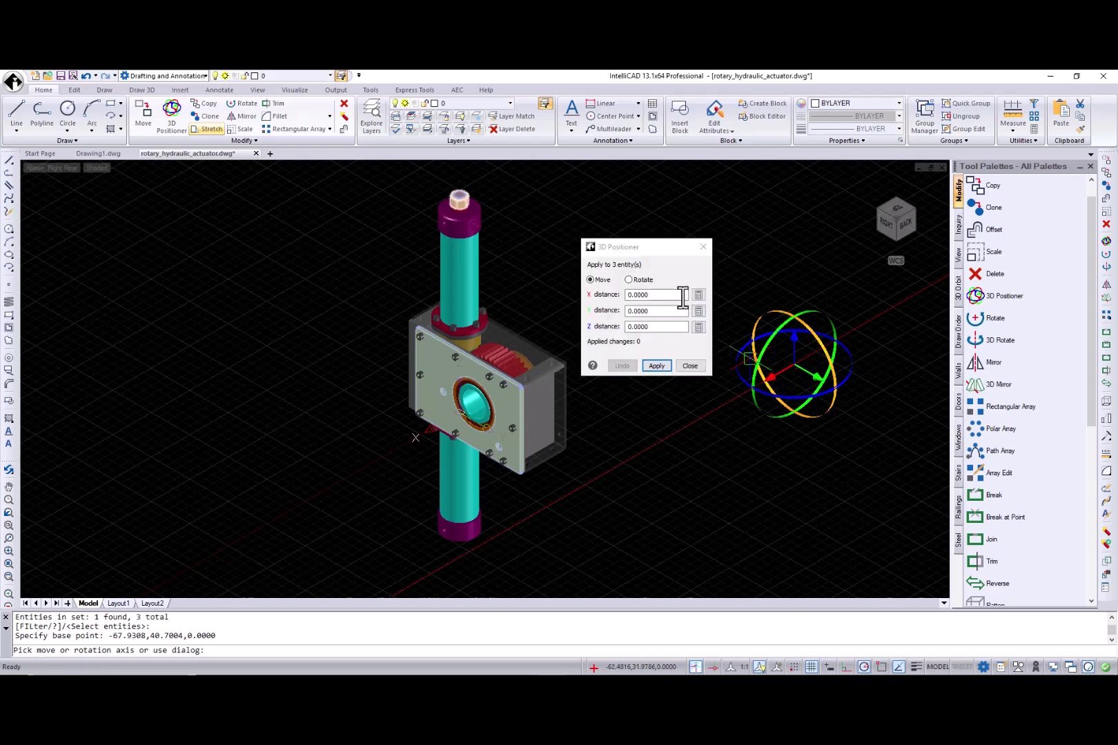
Step: Move the selected parts 10 units along X twice
double_click(660, 295)
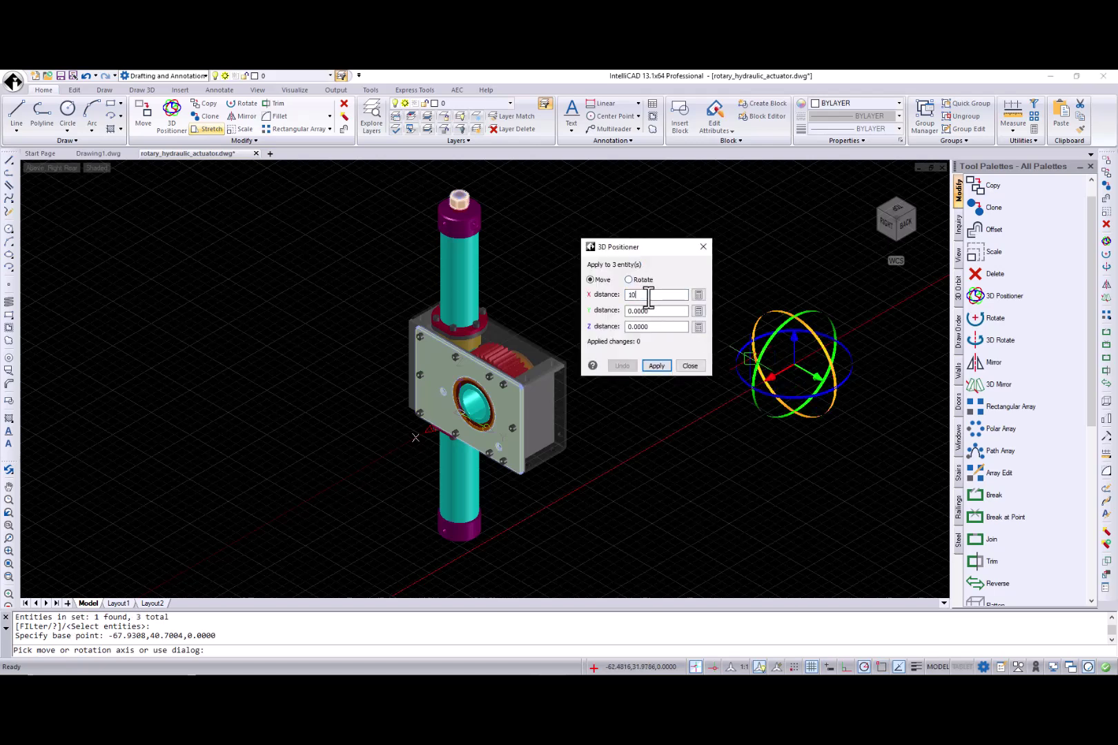
text(10)
key(Return)
double_click(648, 296)
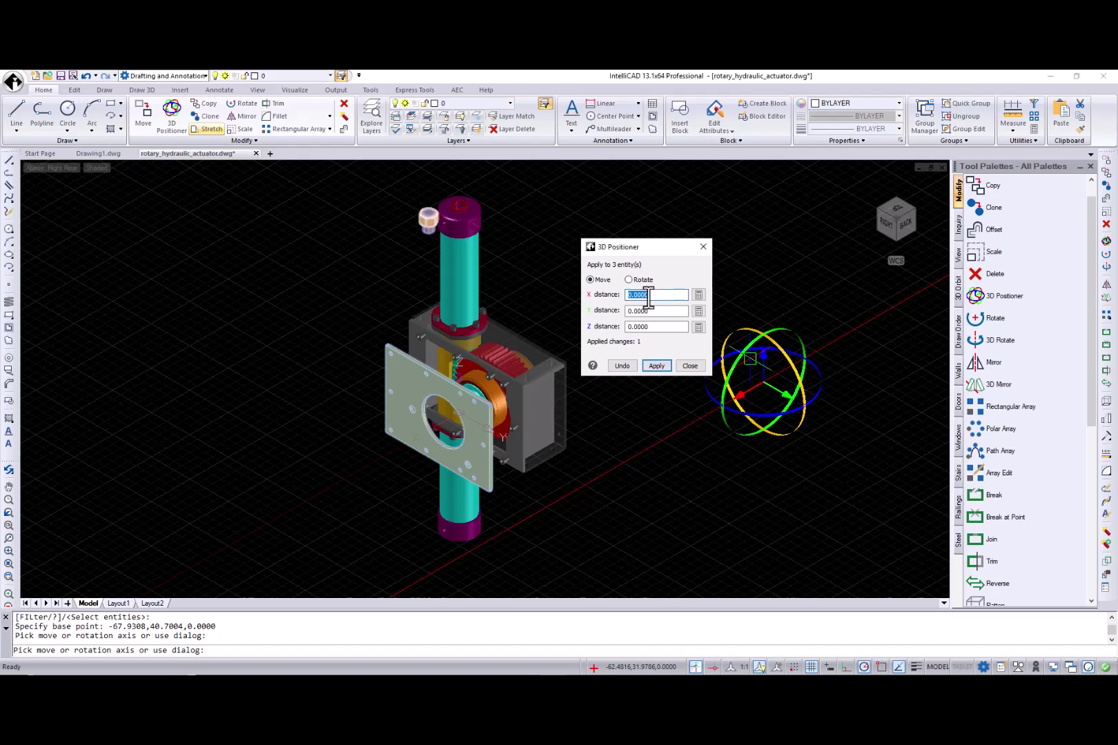
text(10)
key(Return)
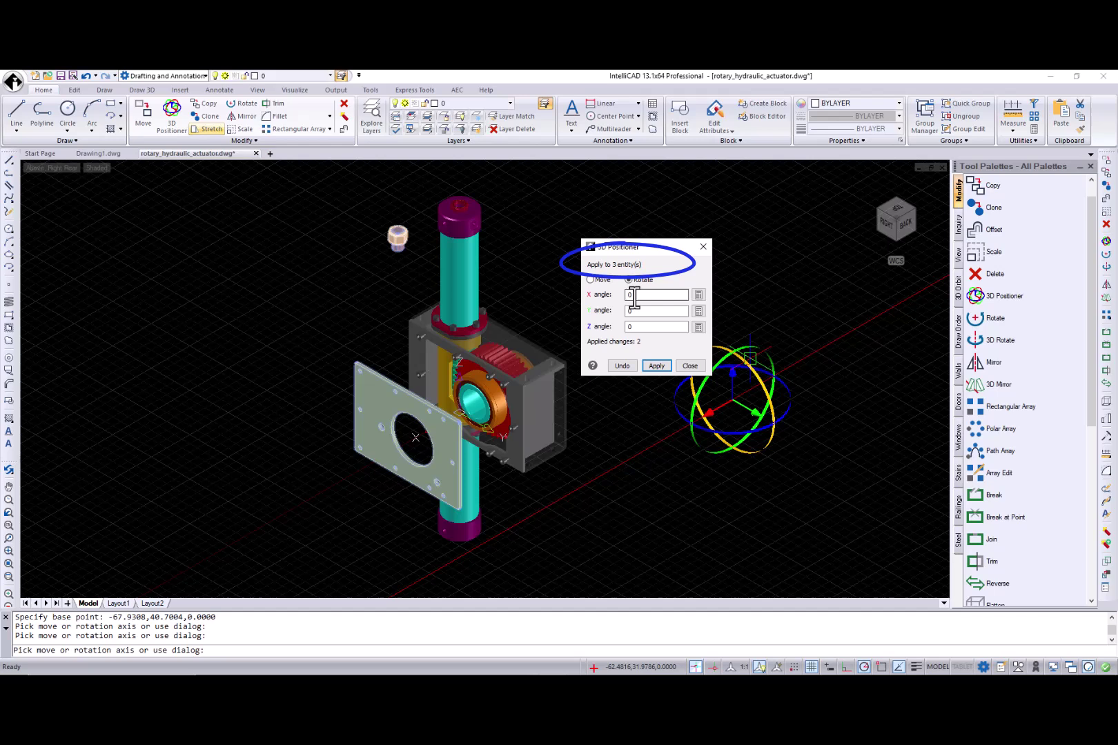
Step: Apply a 15° rotation about X, undo it, and close the positioner
click(629, 280)
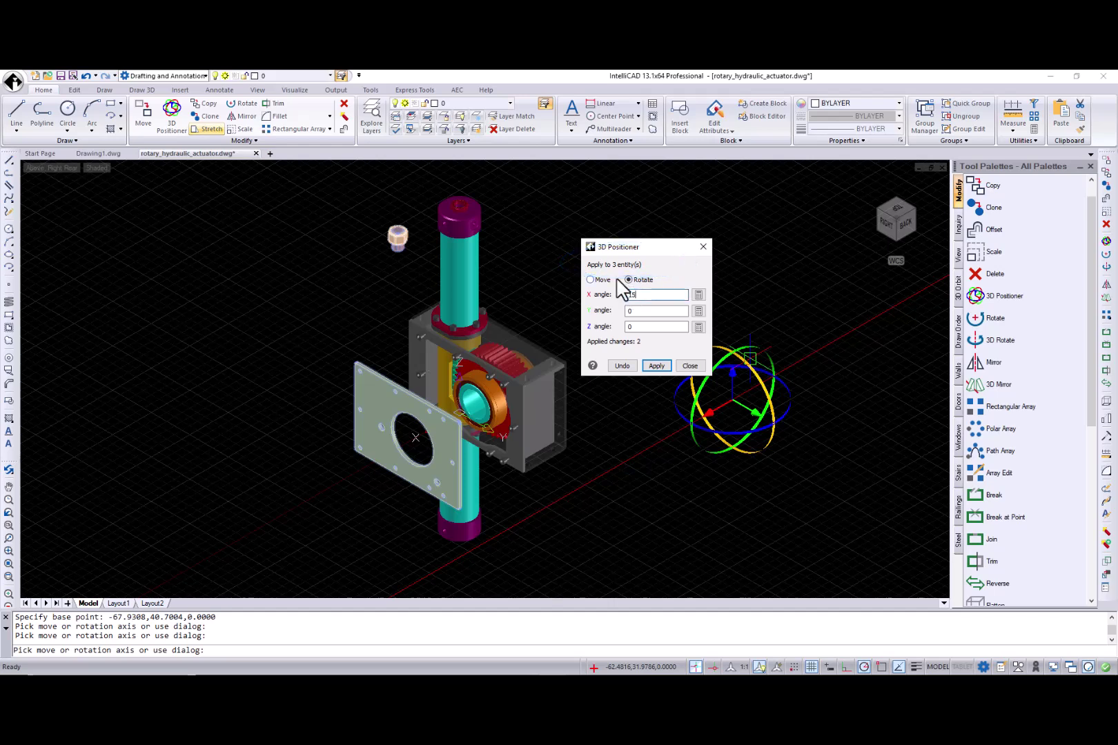
text(15)
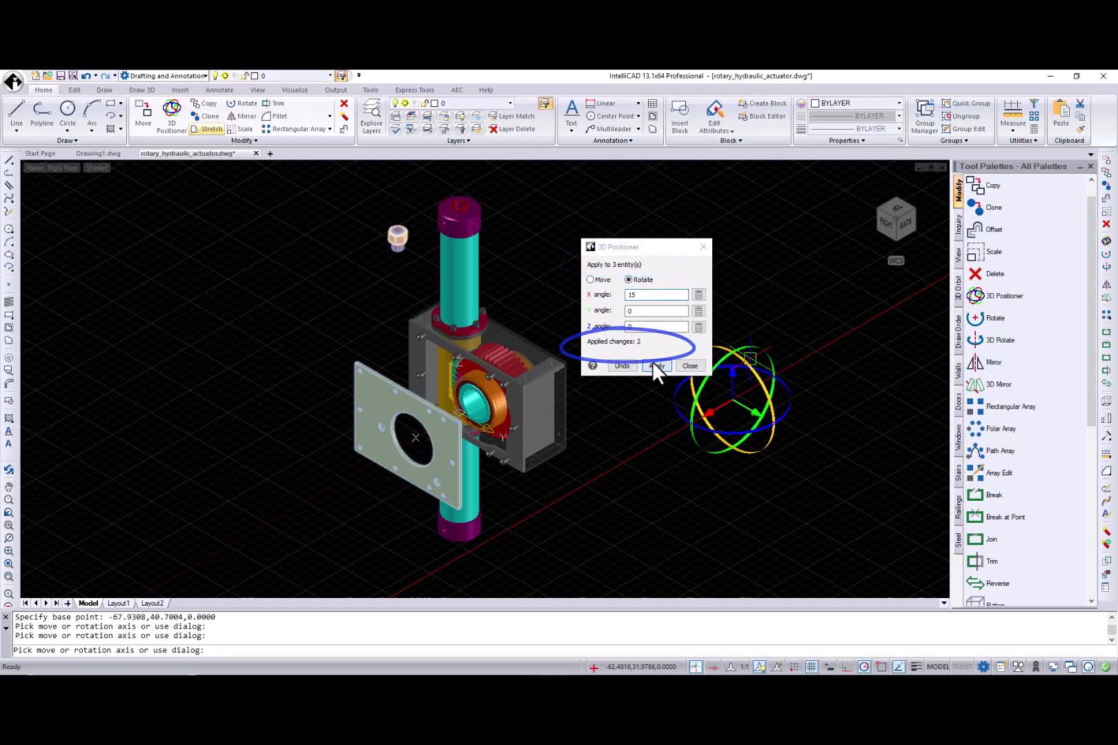
click(652, 361)
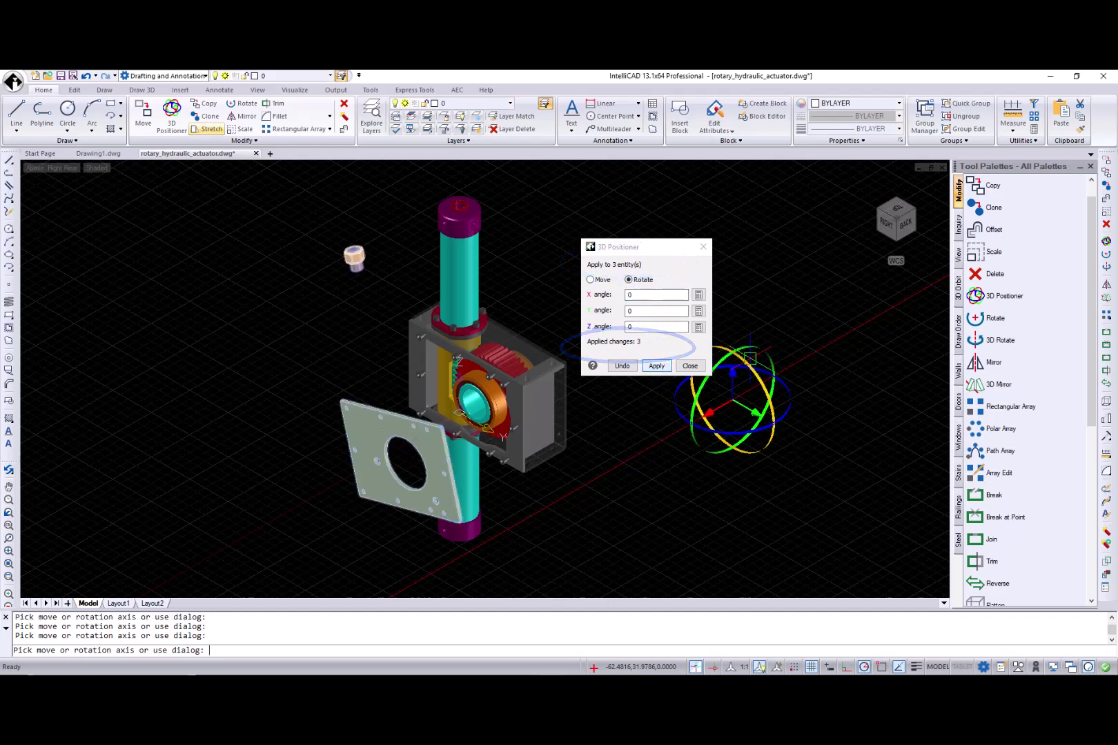
click(629, 365)
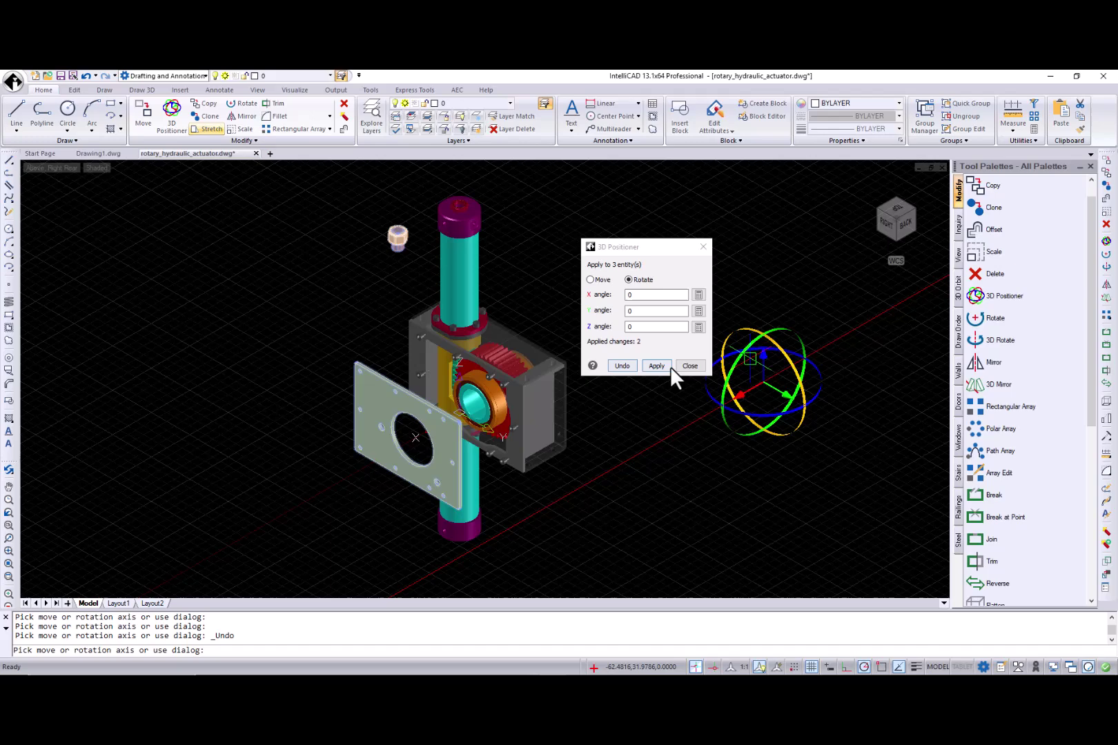
click(692, 364)
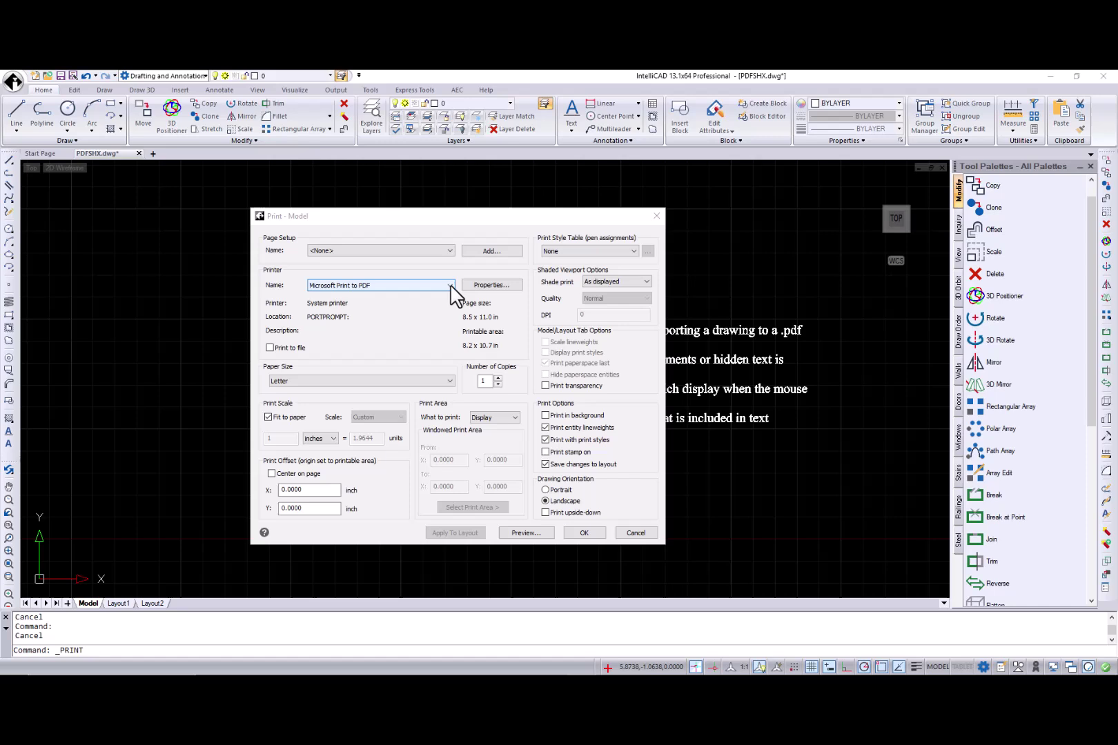
Step: Select the PublishToWeb PNG (Transparent).pc3 printer and review its device Settings
click(451, 286)
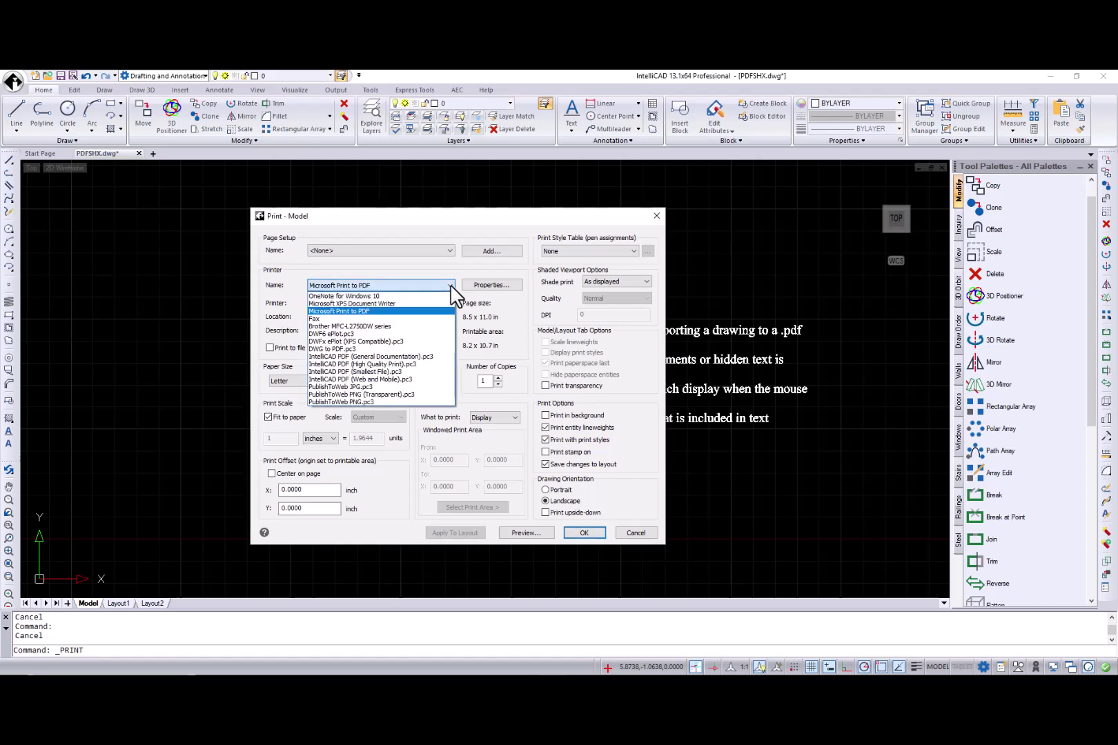
click(433, 394)
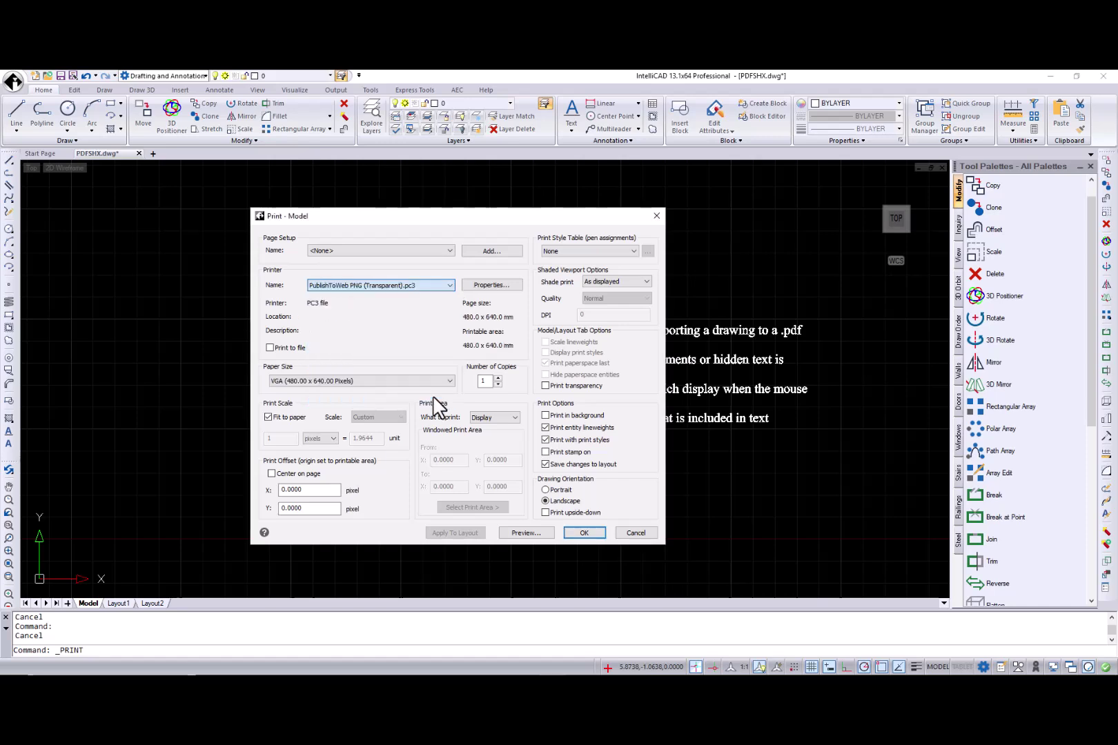
click(484, 286)
click(498, 255)
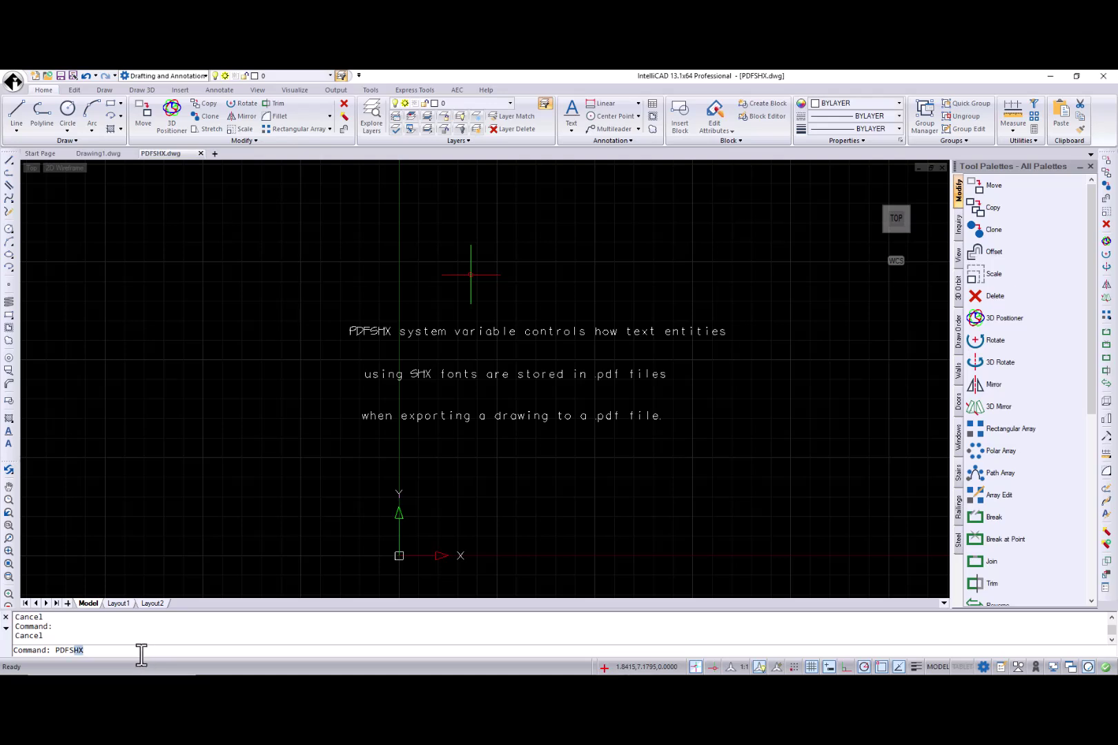
Step: With PDFSHX left at 0, export the PDFSHX-Model sheet as PDFSHX.pdf
key(Return)
key(Return)
text(PDF)
key(Return)
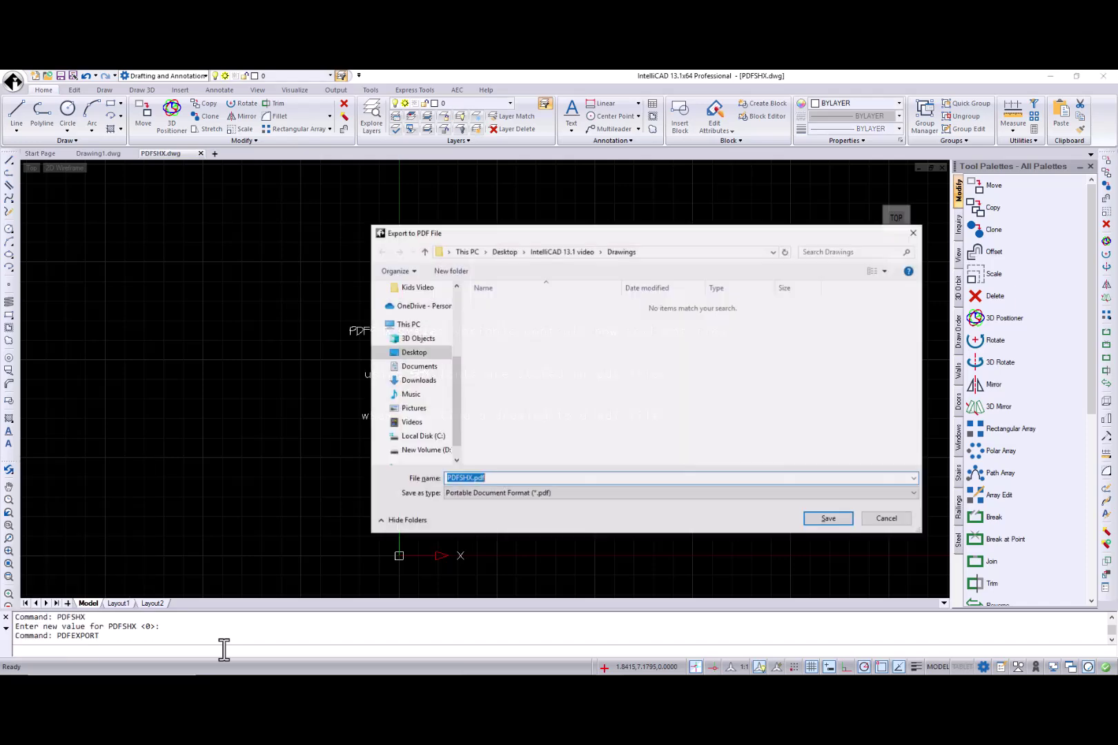
click(807, 516)
click(414, 359)
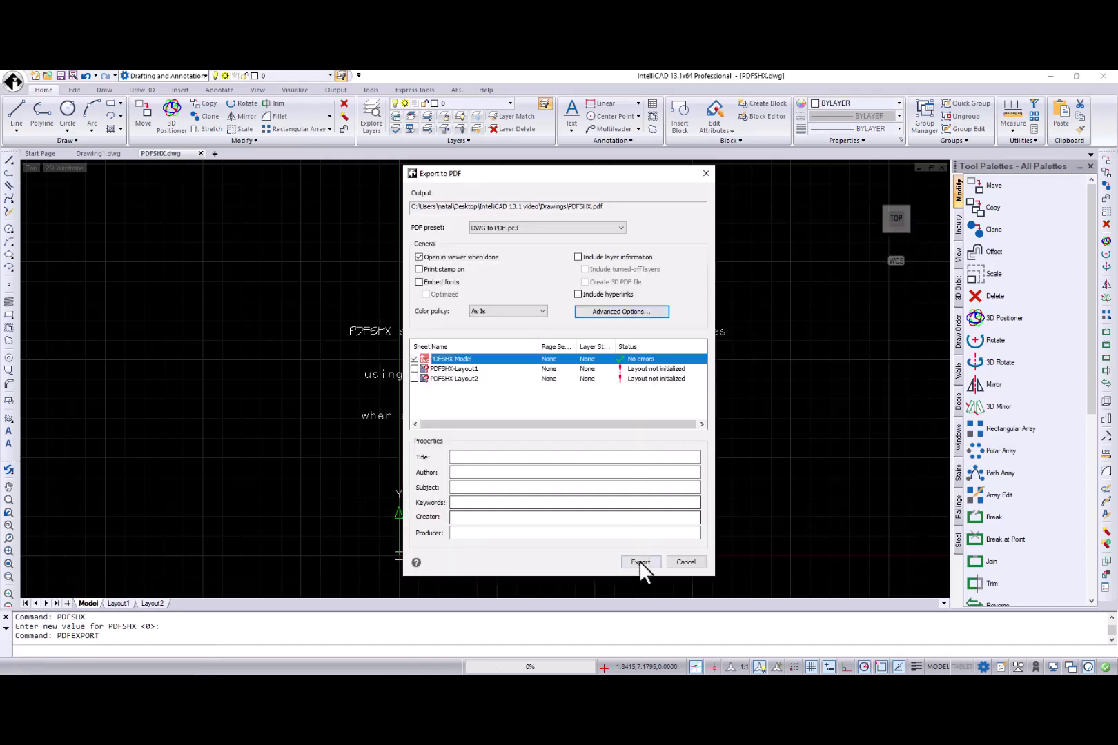
click(639, 562)
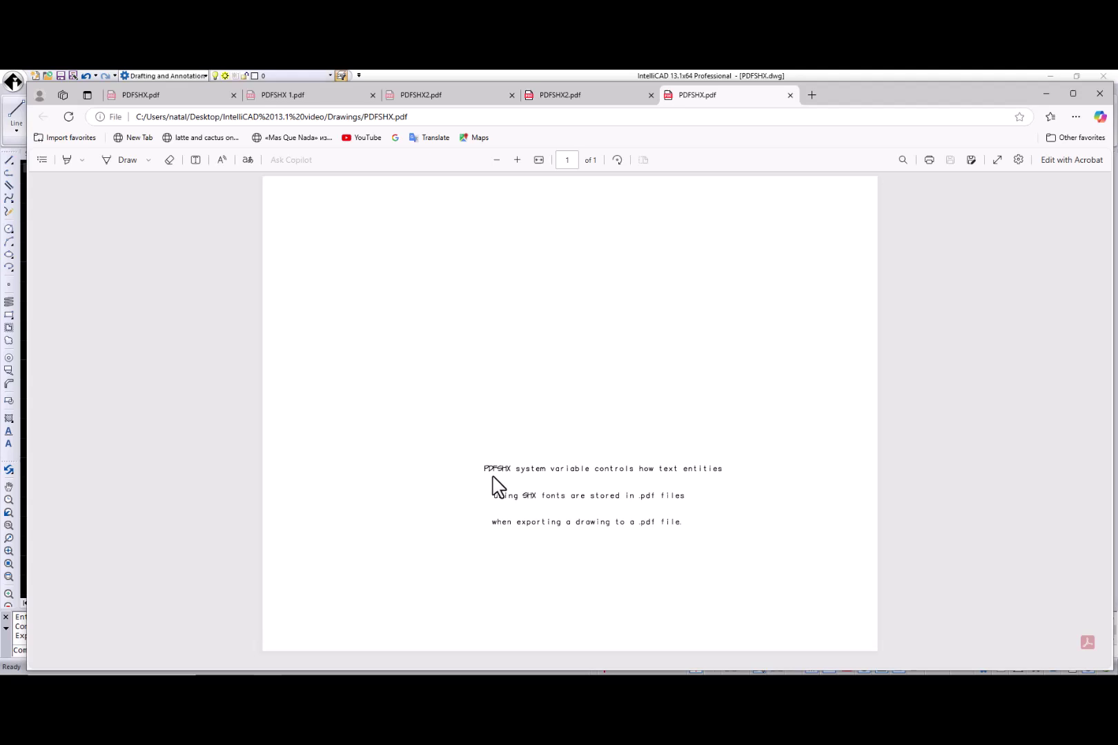
click(1046, 93)
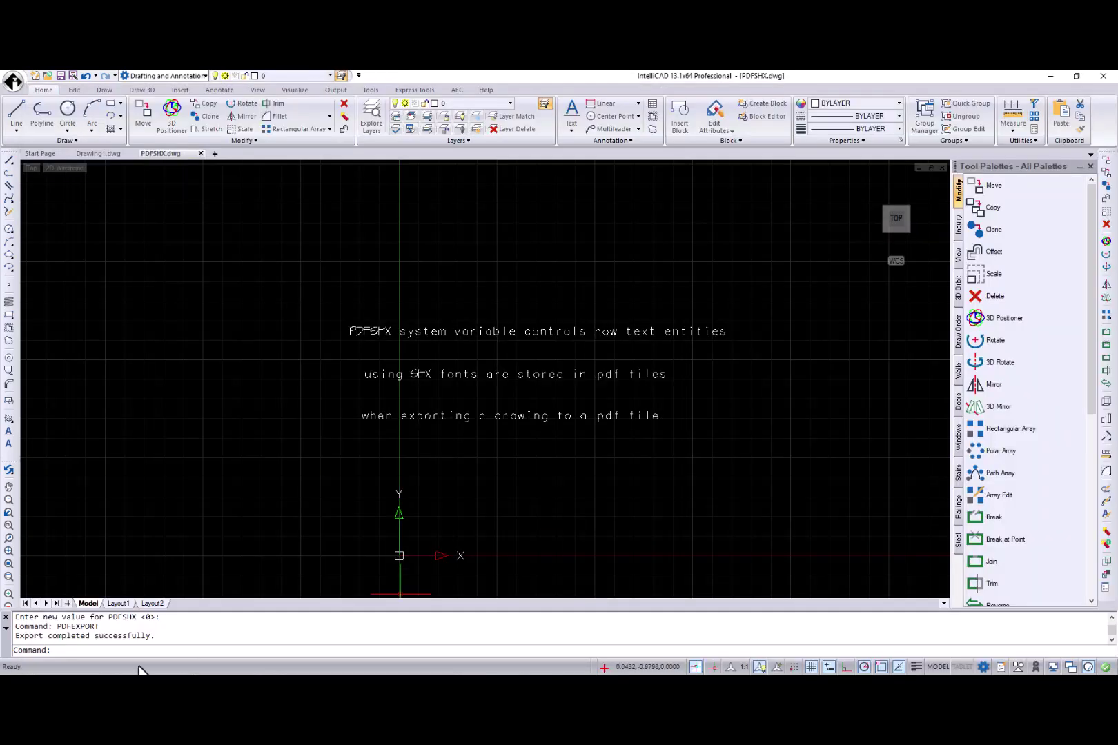
Step: Set the PDFSHX variable to 1
text(PDFSHX)
key(Return)
text(1)
key(Return)
Step: Export the PDFSHX-Model sheet with PDFEXPORT as PDFSHX 1.pdf and view it
text(PD)
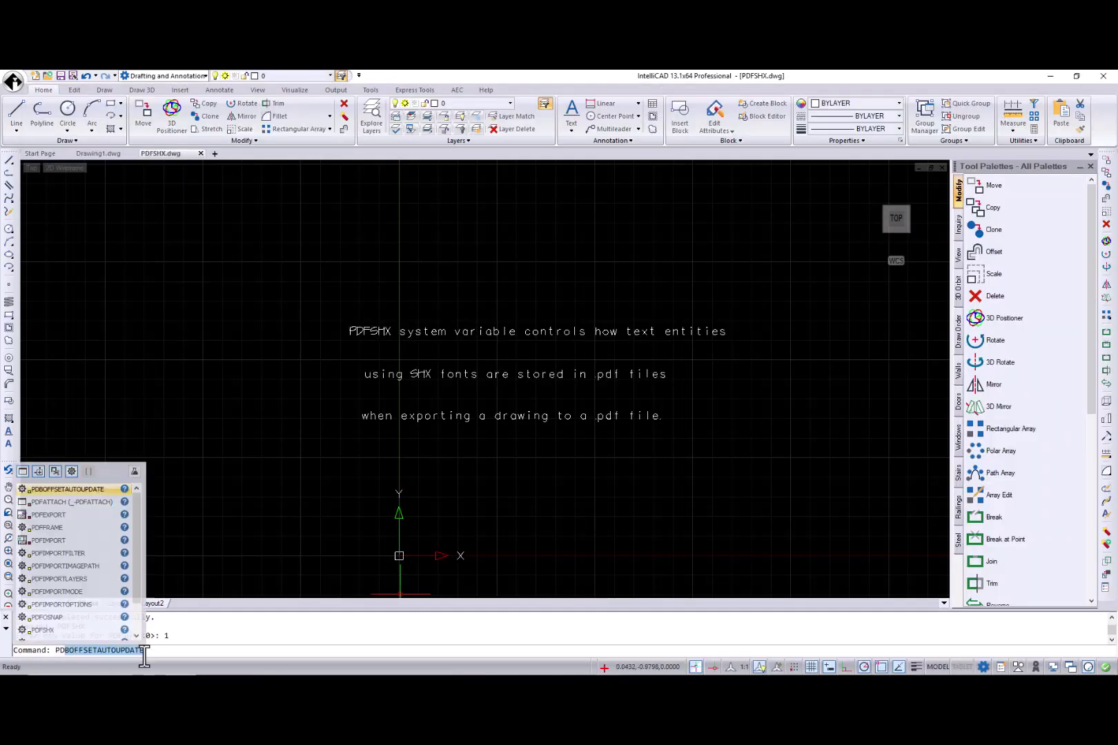
text(FEXPORT)
key(Return)
click(472, 479)
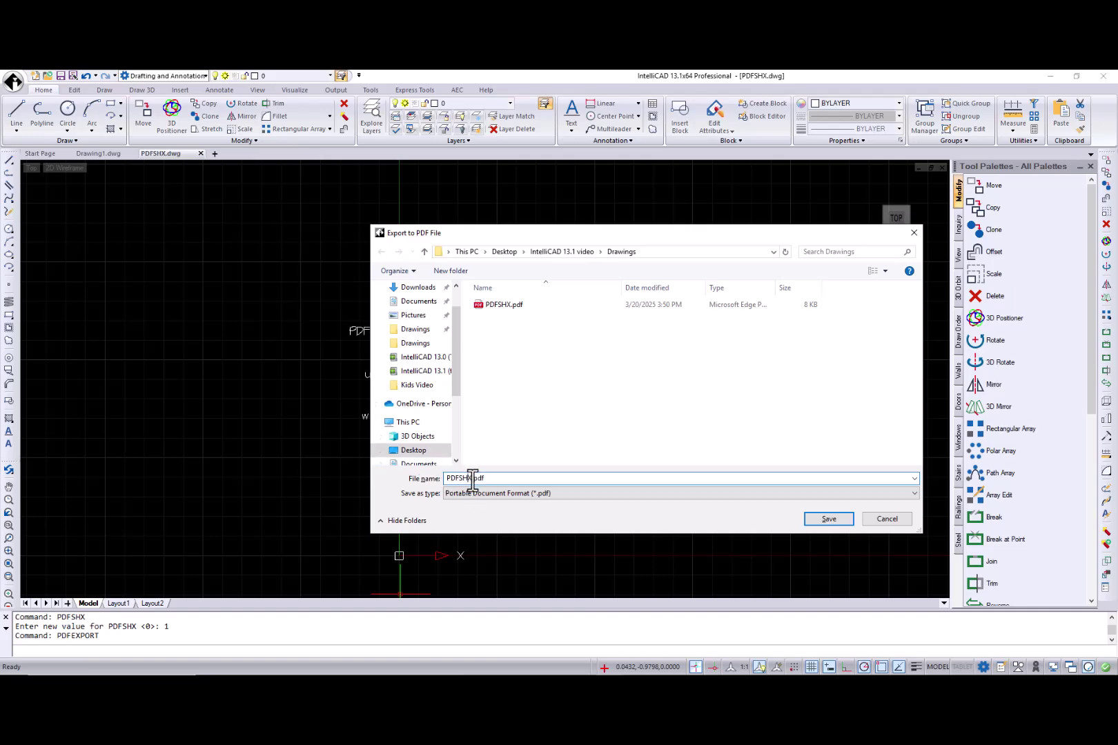
text(1)
click(826, 520)
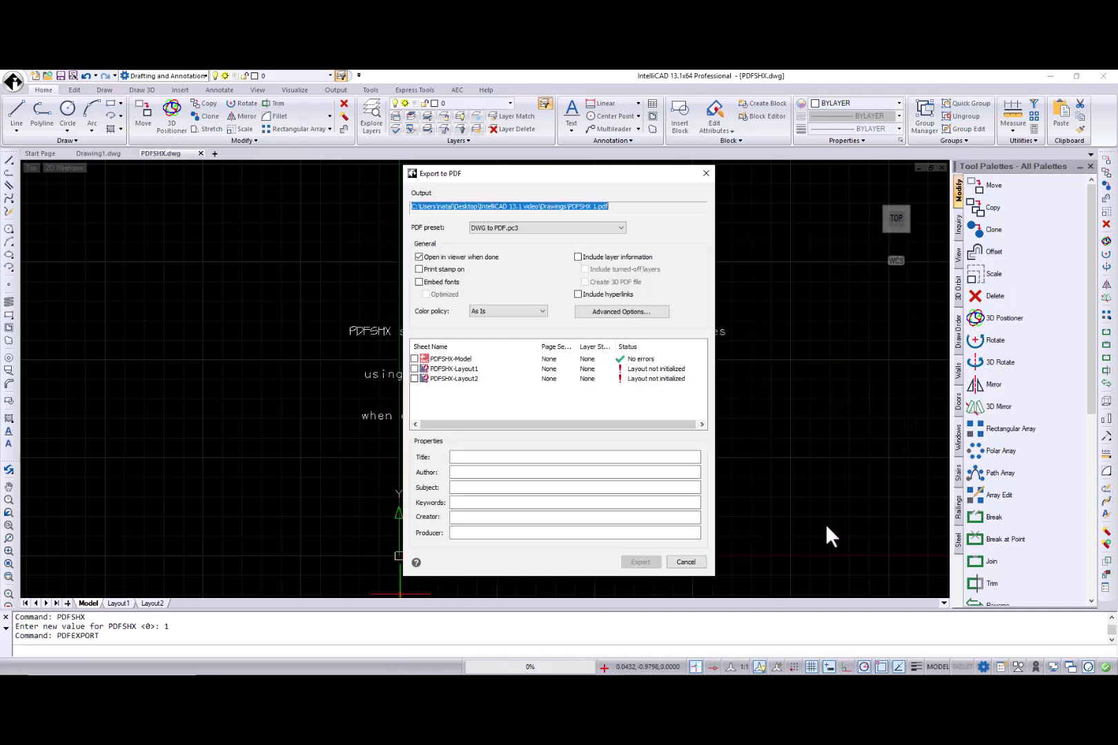
click(415, 359)
click(638, 562)
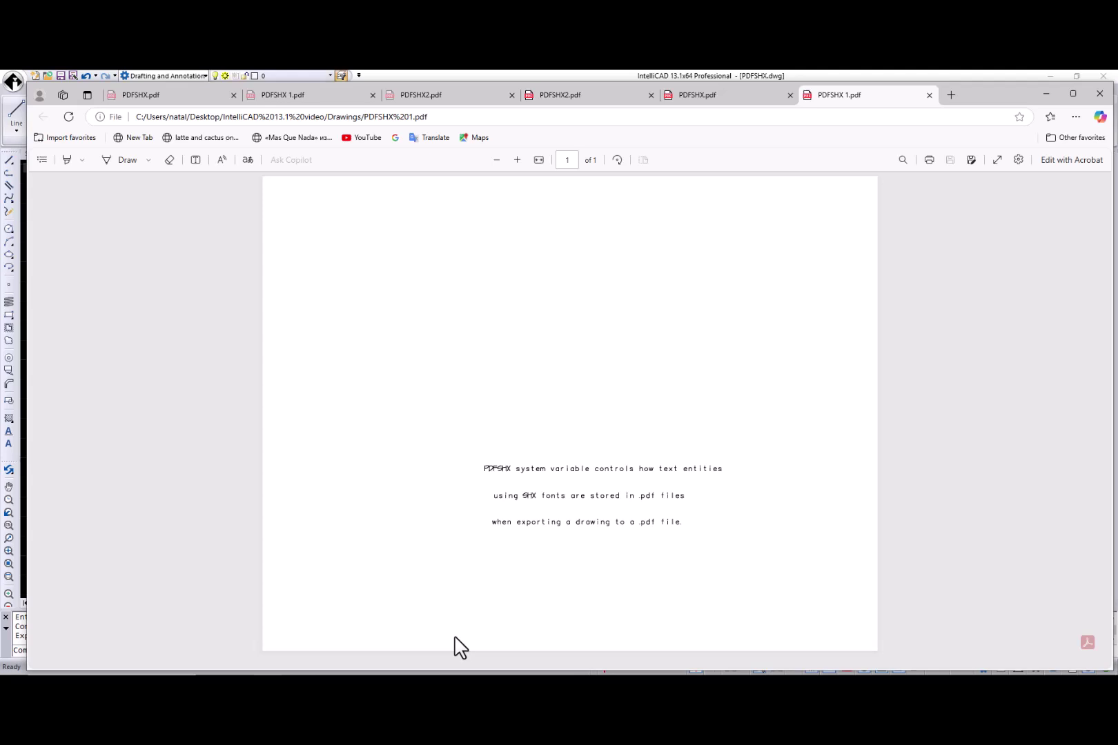
mouse_move(488, 471)
mouse_move(500, 519)
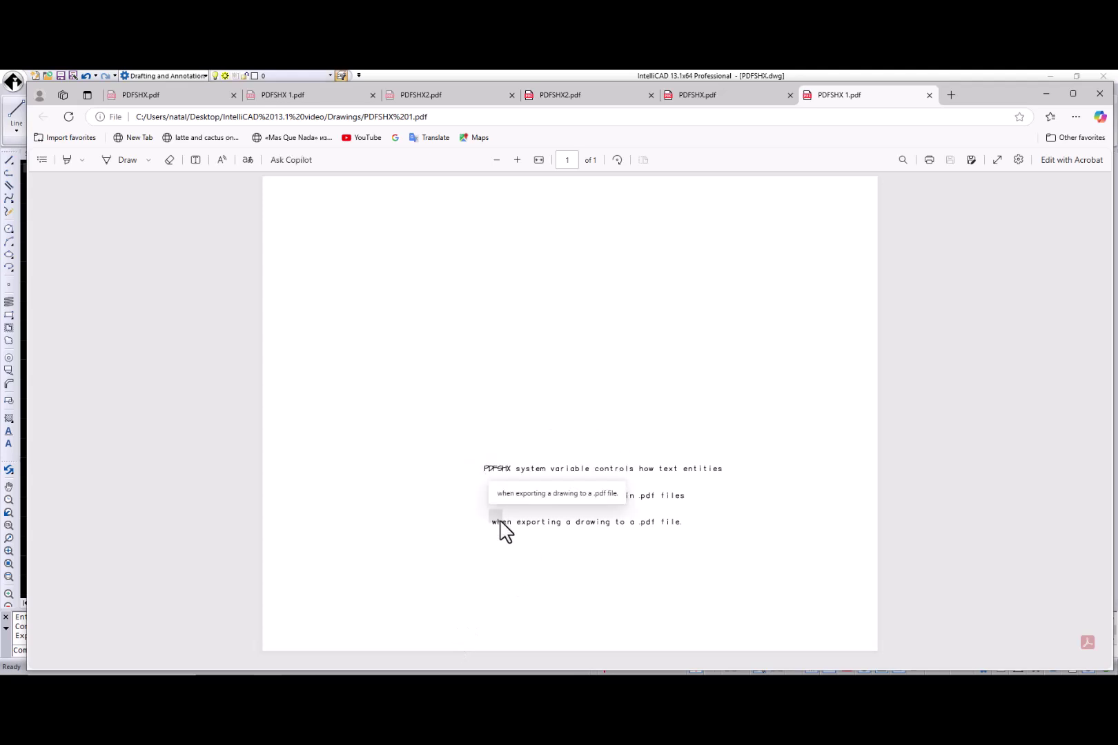
click(1047, 94)
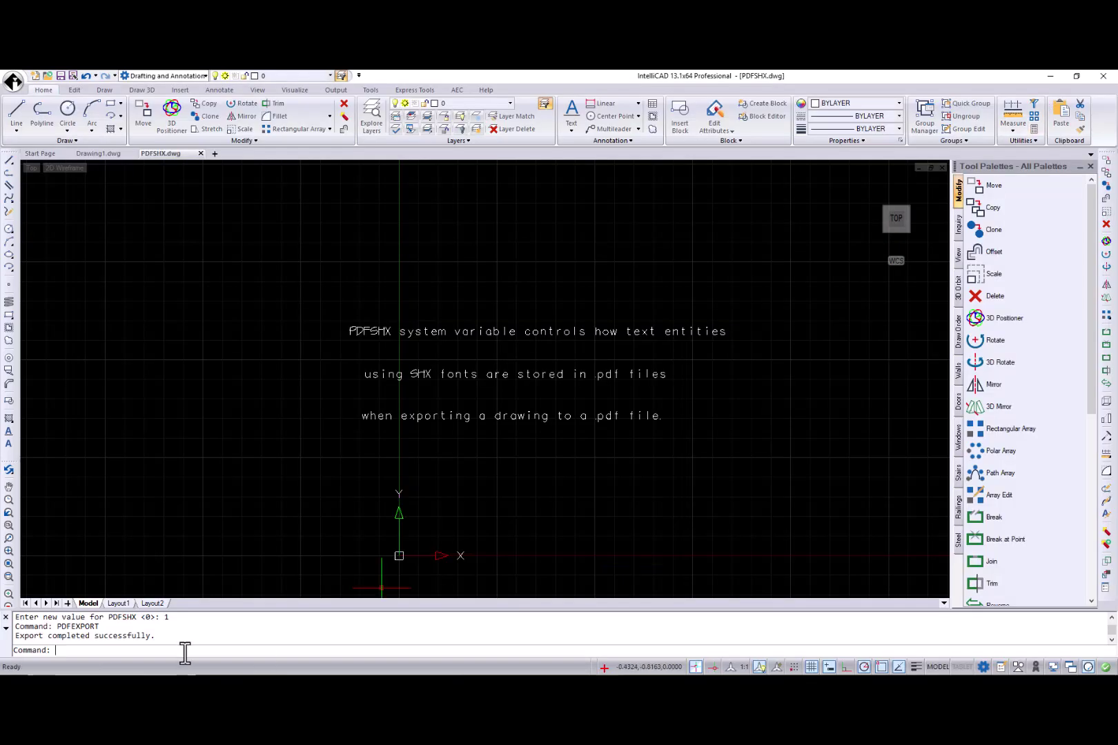
Step: Set PDFSHX to 2 and save the PDF export as PDFSHX 2.pdf
text(pdfshx)
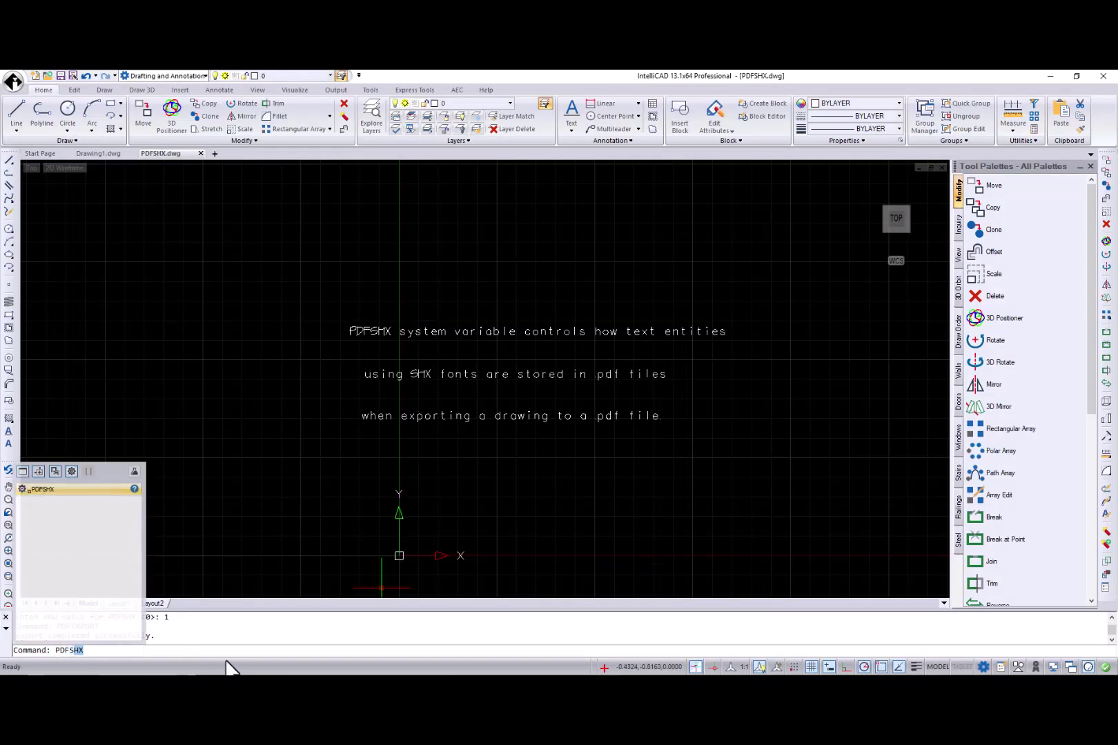
key(Return)
text(2)
key(Return)
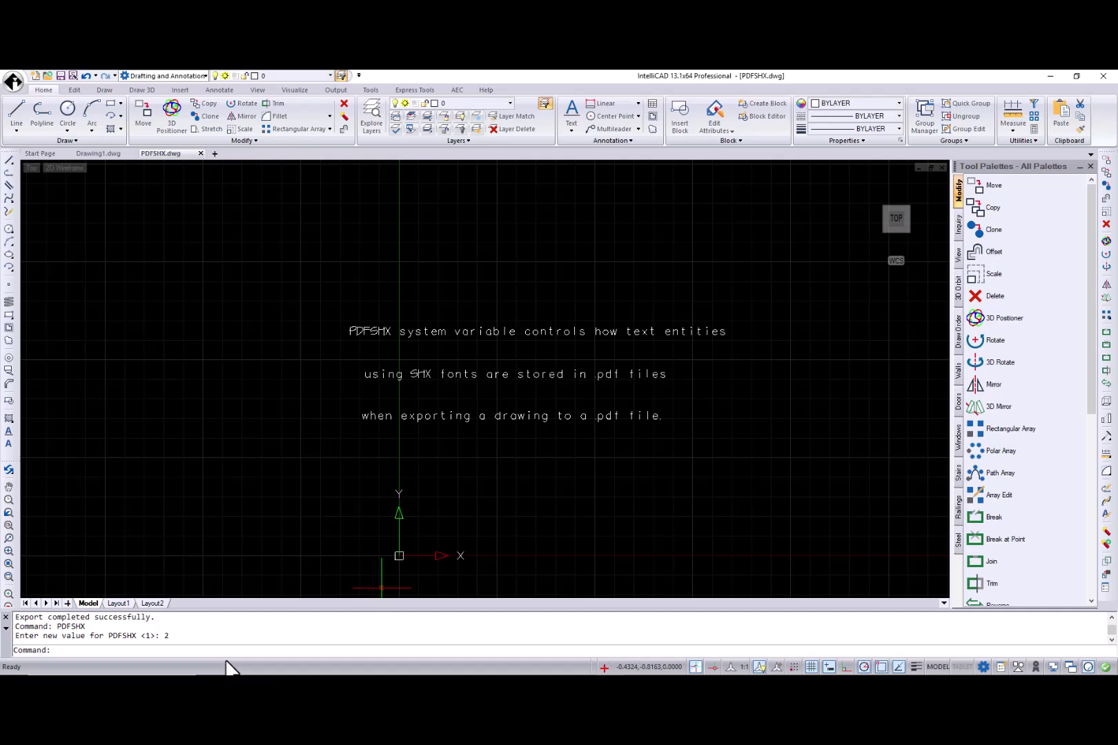
text(pdfe)
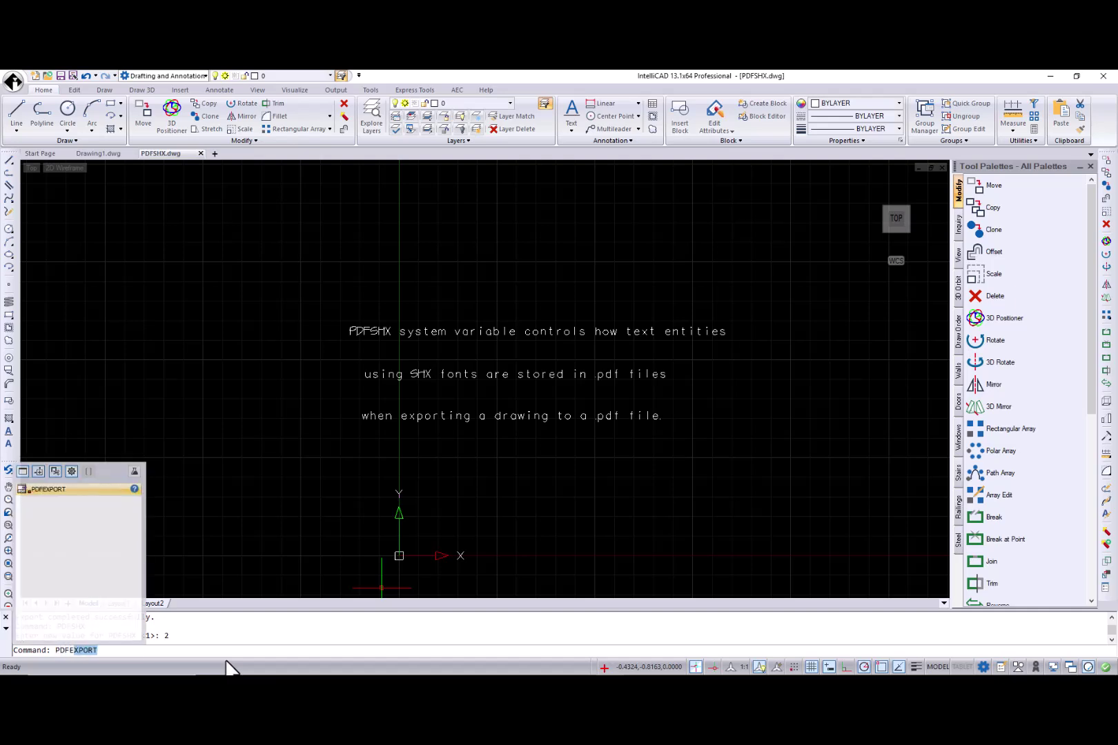
key(Return)
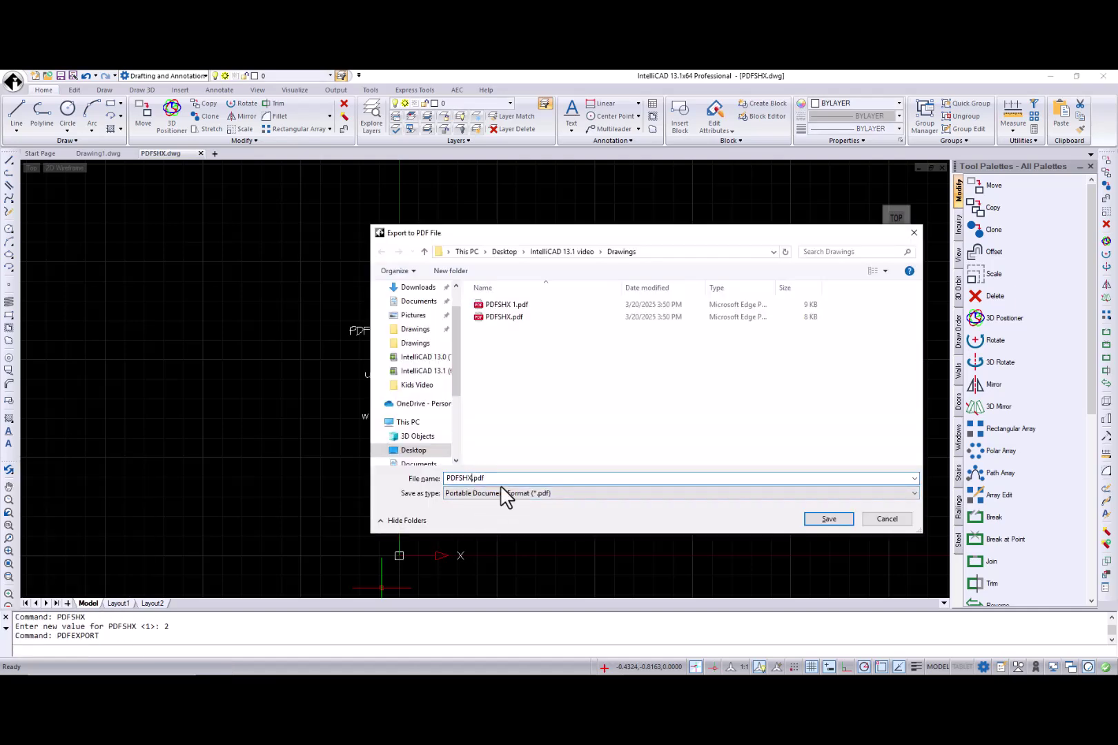
text(2)
click(847, 521)
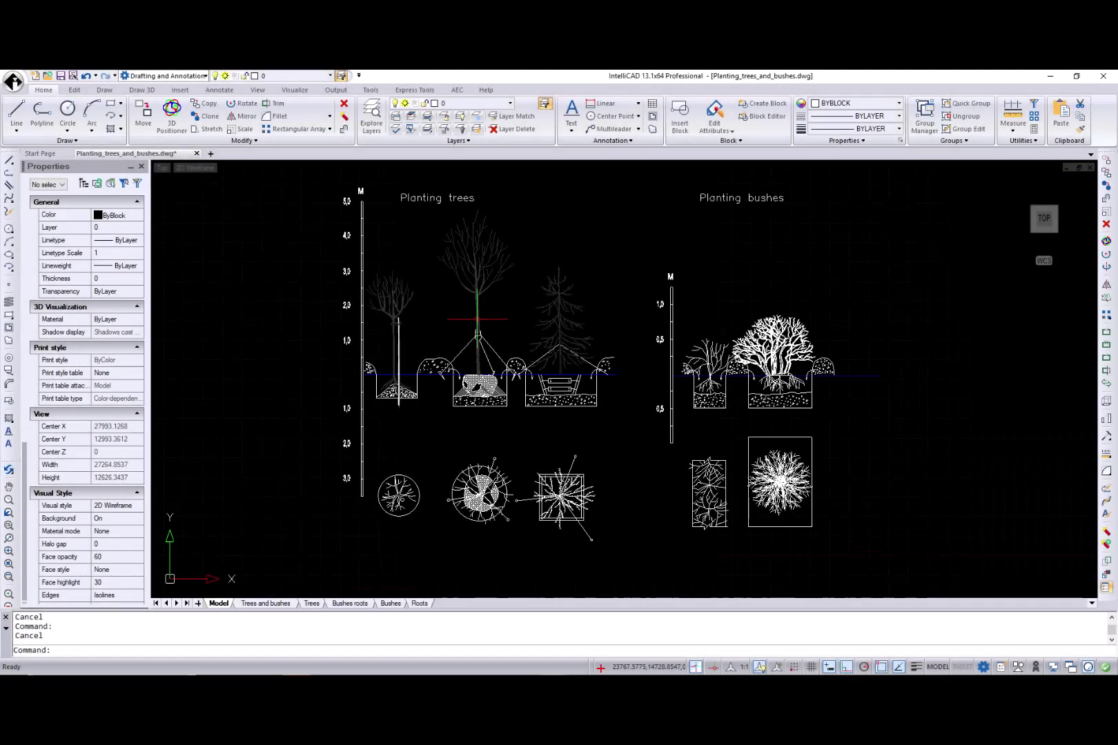
Step: Select the tall tree block and try the quick calculator on Position Y and a 3D move
click(475, 331)
click(118, 386)
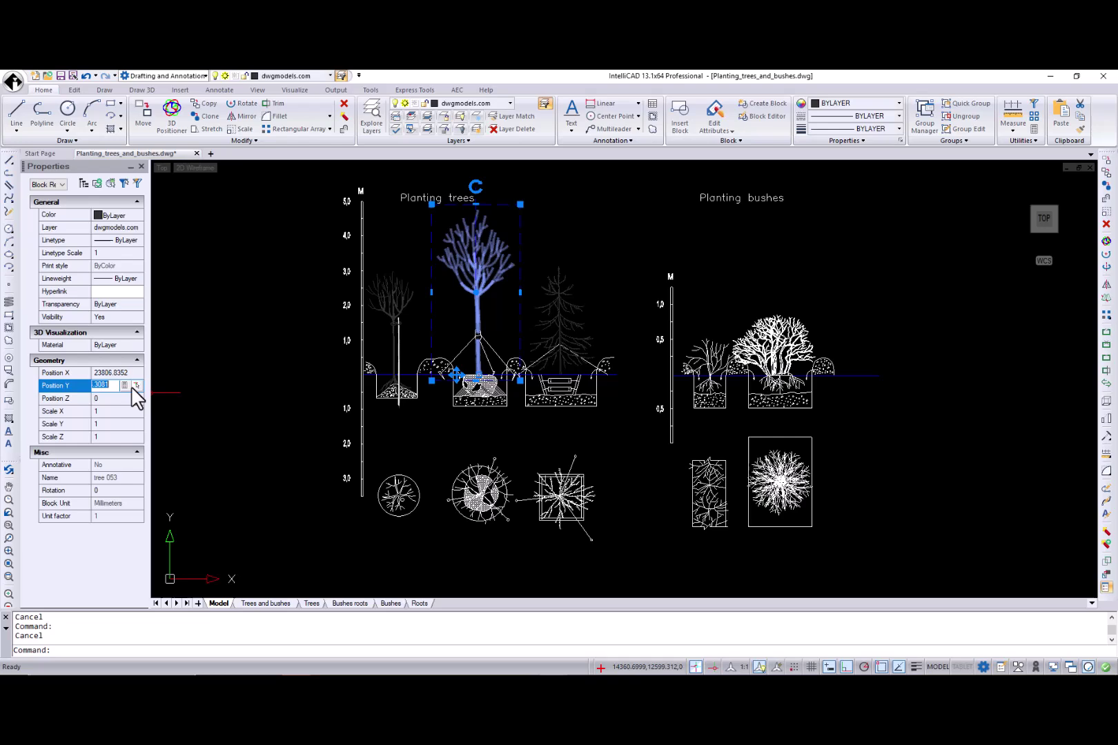
click(125, 385)
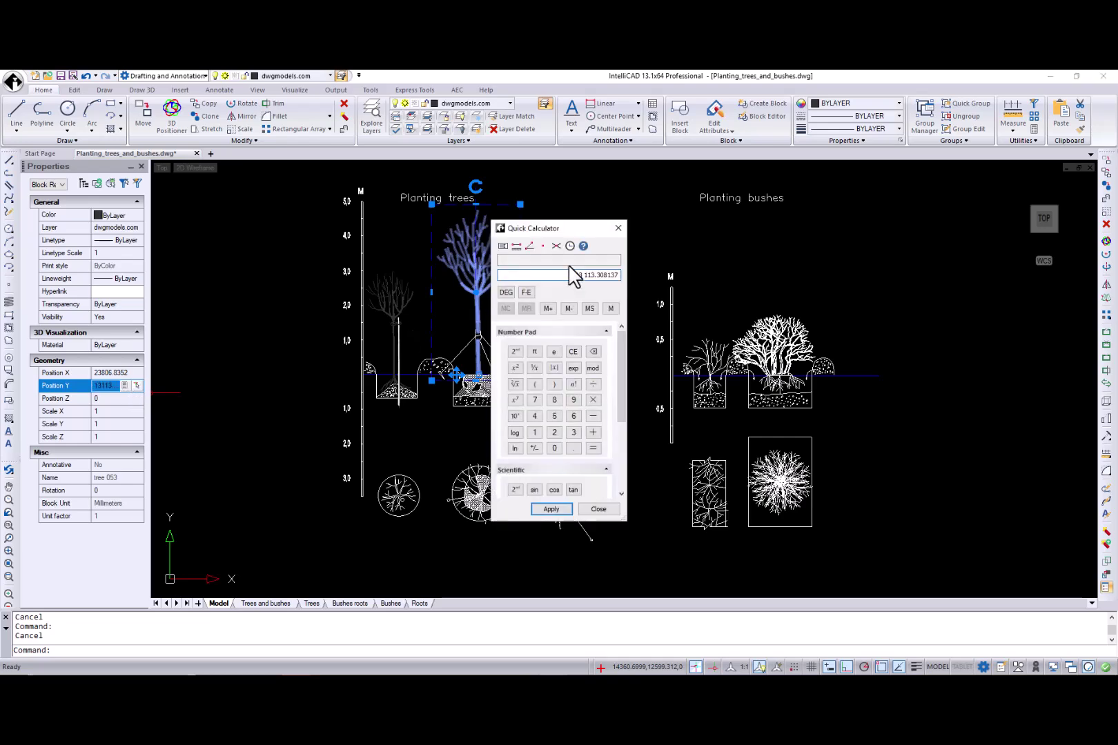
click(618, 228)
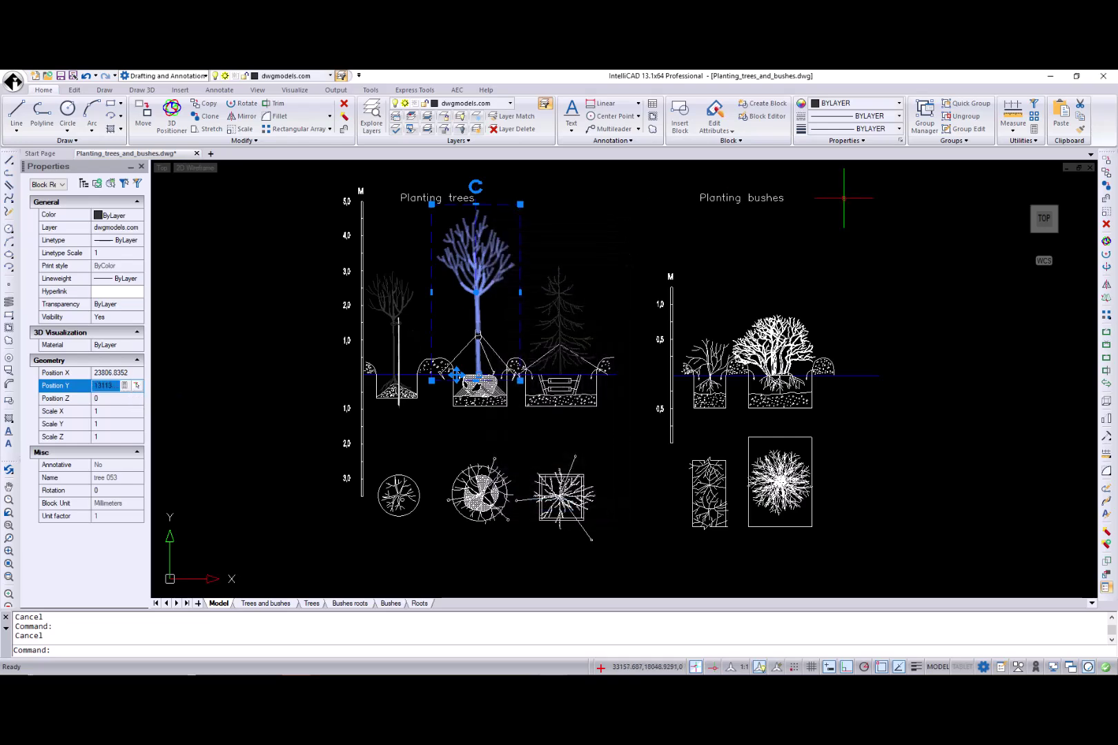
click(1105, 242)
click(607, 299)
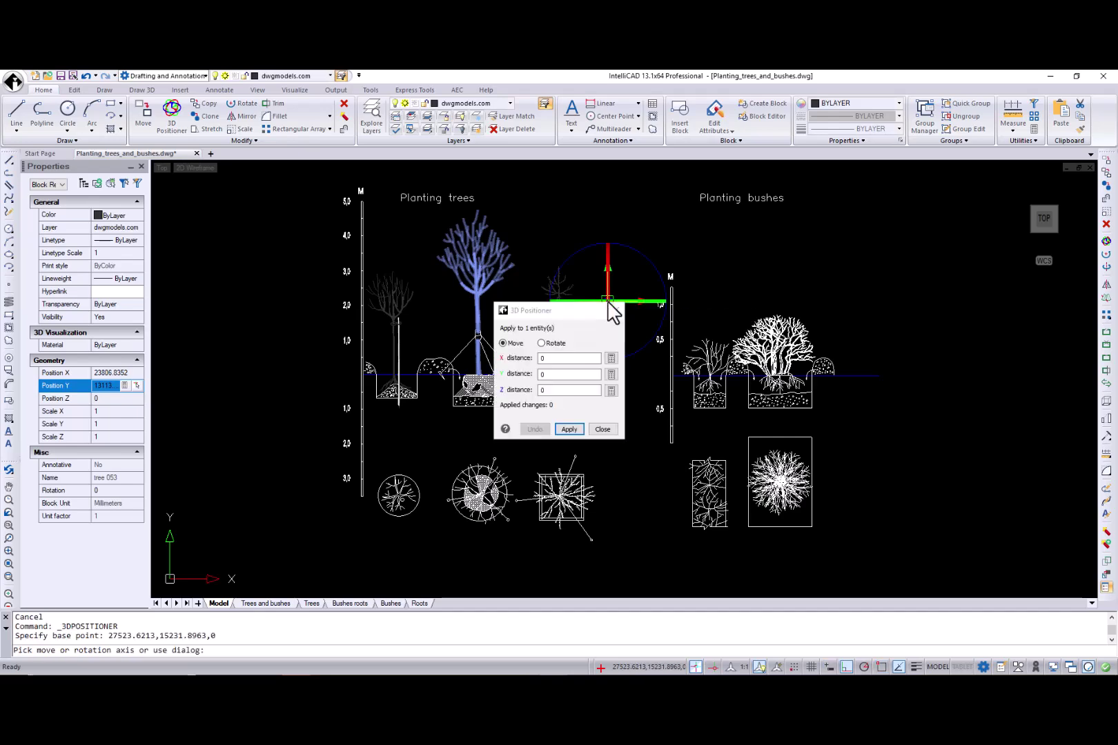
click(610, 358)
click(619, 229)
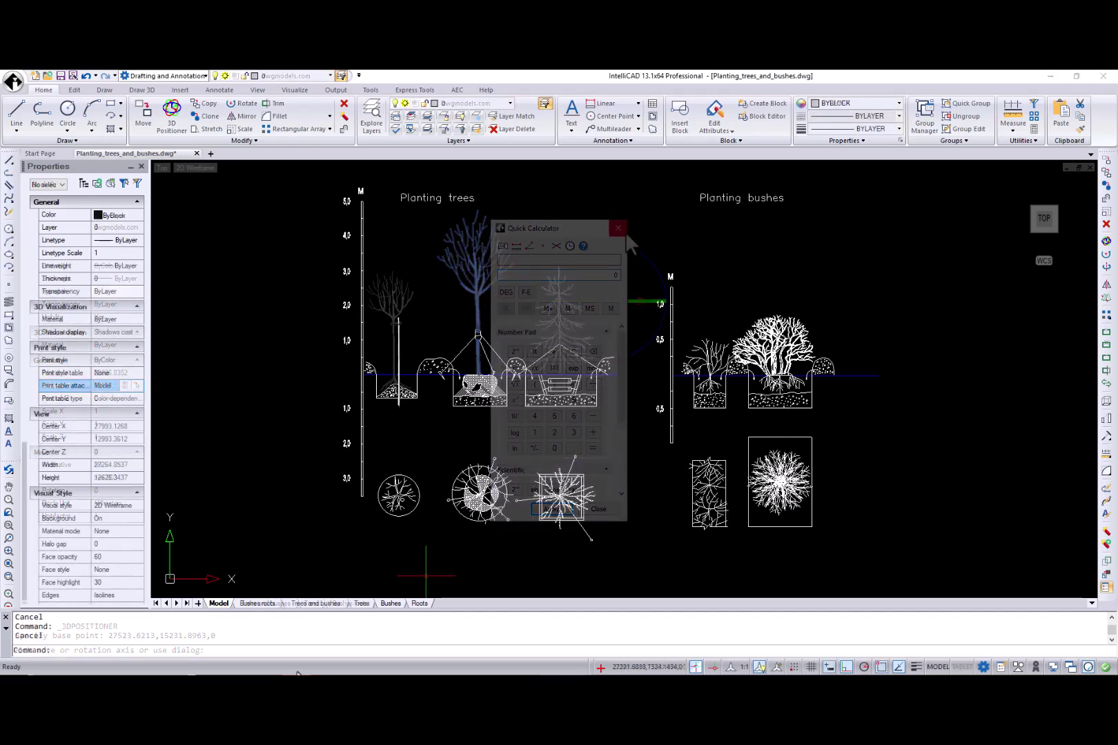
Step: Move the Bushes roots layout tab between Bushes and Roots
drag(265, 606, 395, 605)
click(266, 604)
click(218, 604)
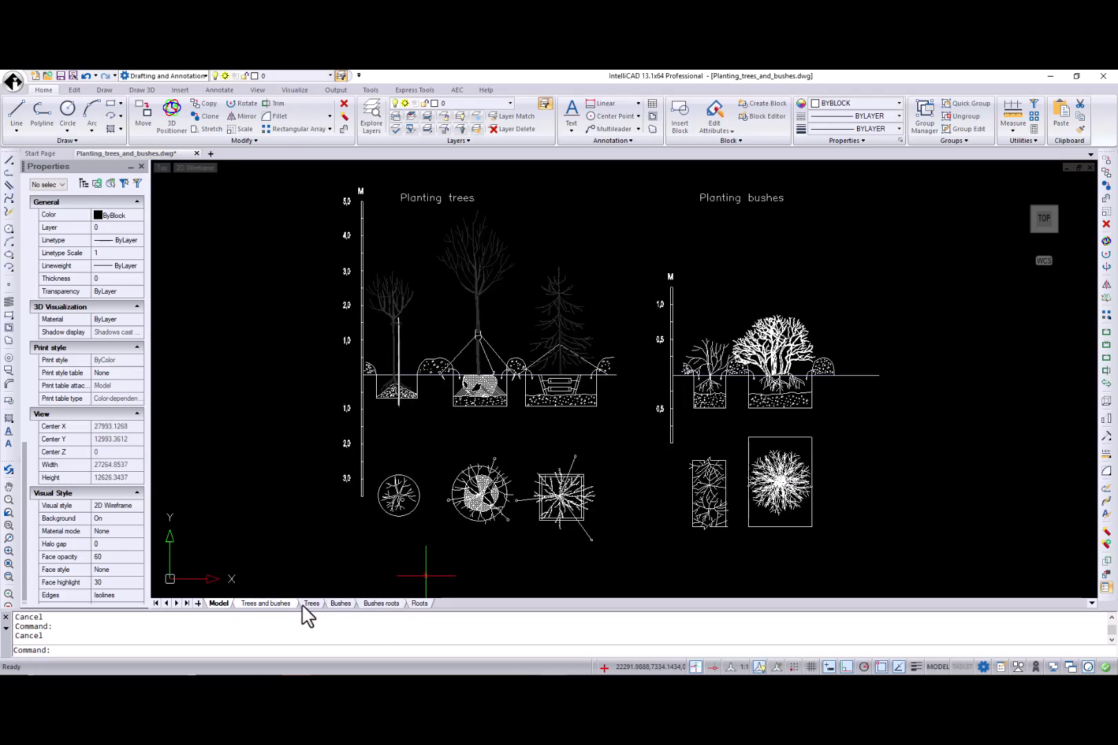
Step: Copy a layout, naming the copy Bushes
right_click(339, 604)
click(369, 405)
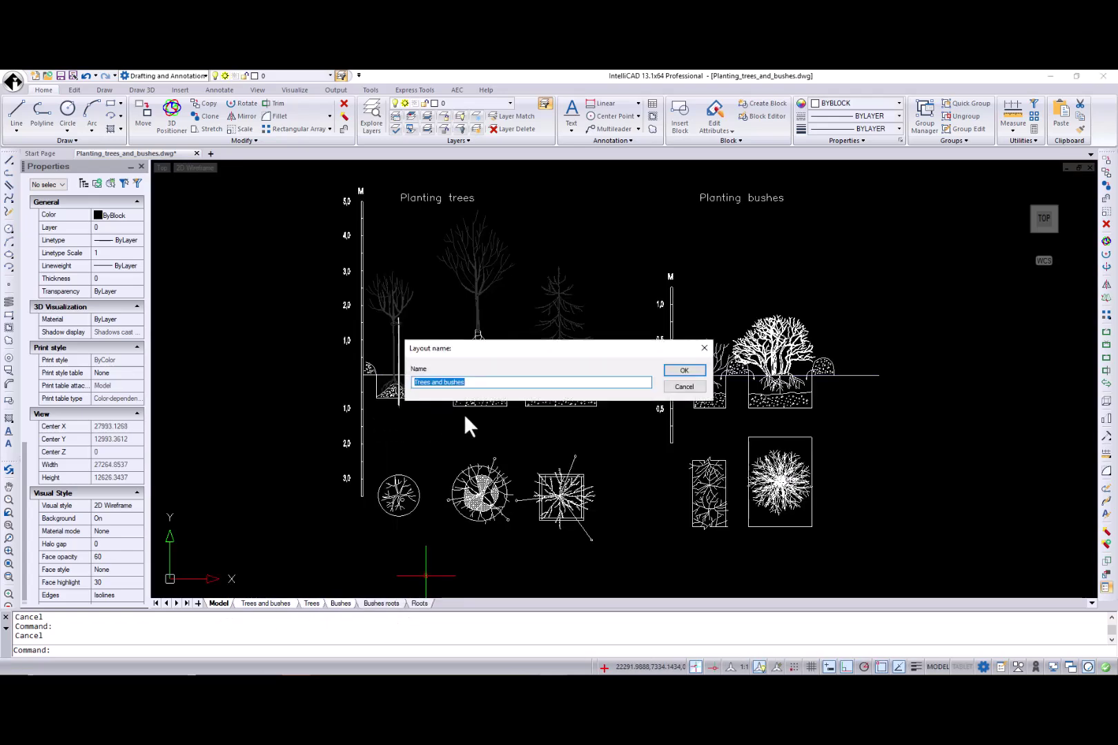
text(Bushes)
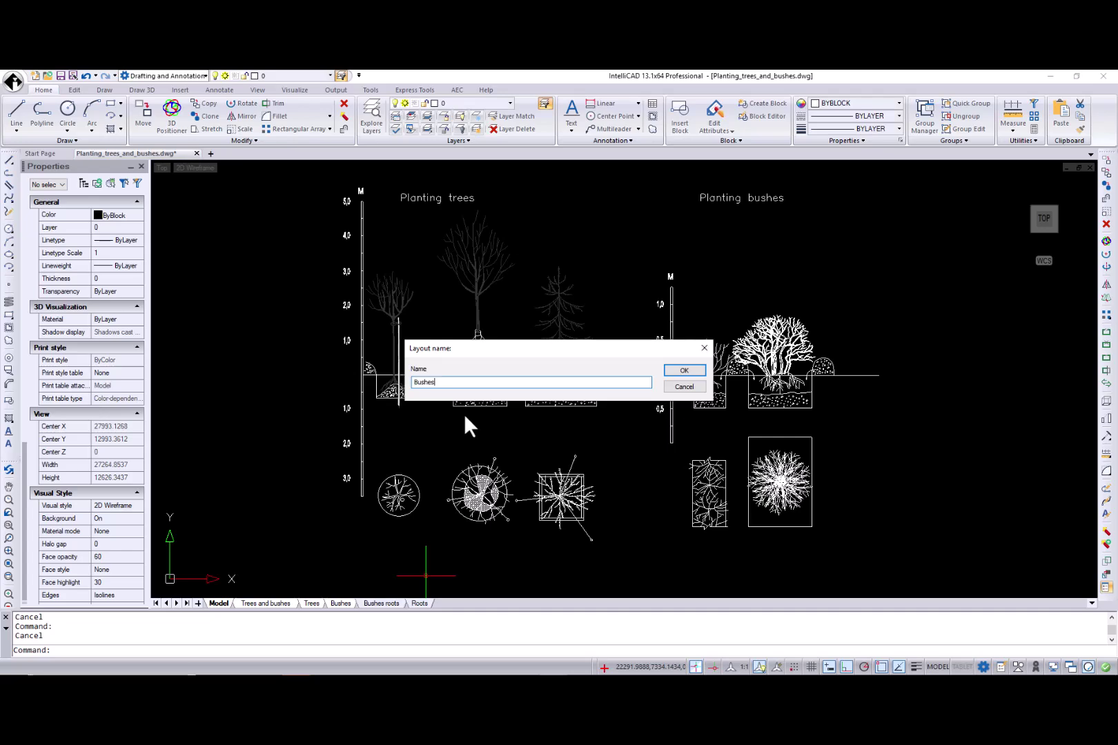
key(Return)
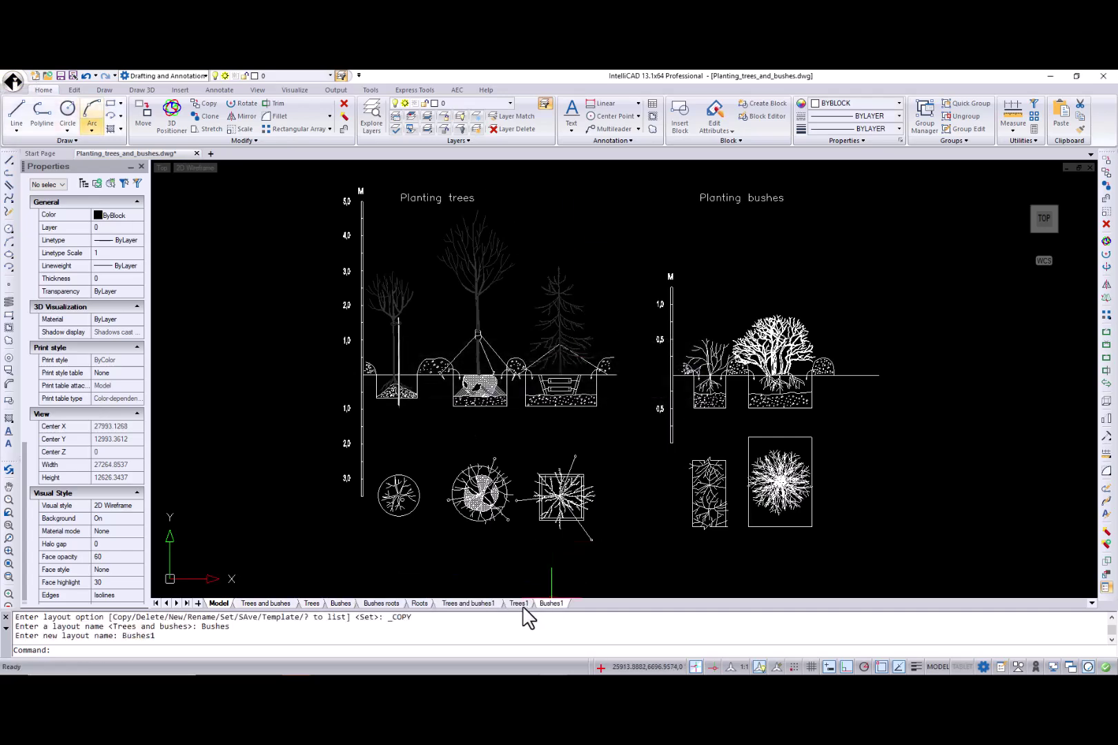
Step: Delete the copied layouts
shift+click(474, 605)
right_click(474, 604)
click(499, 398)
click(565, 411)
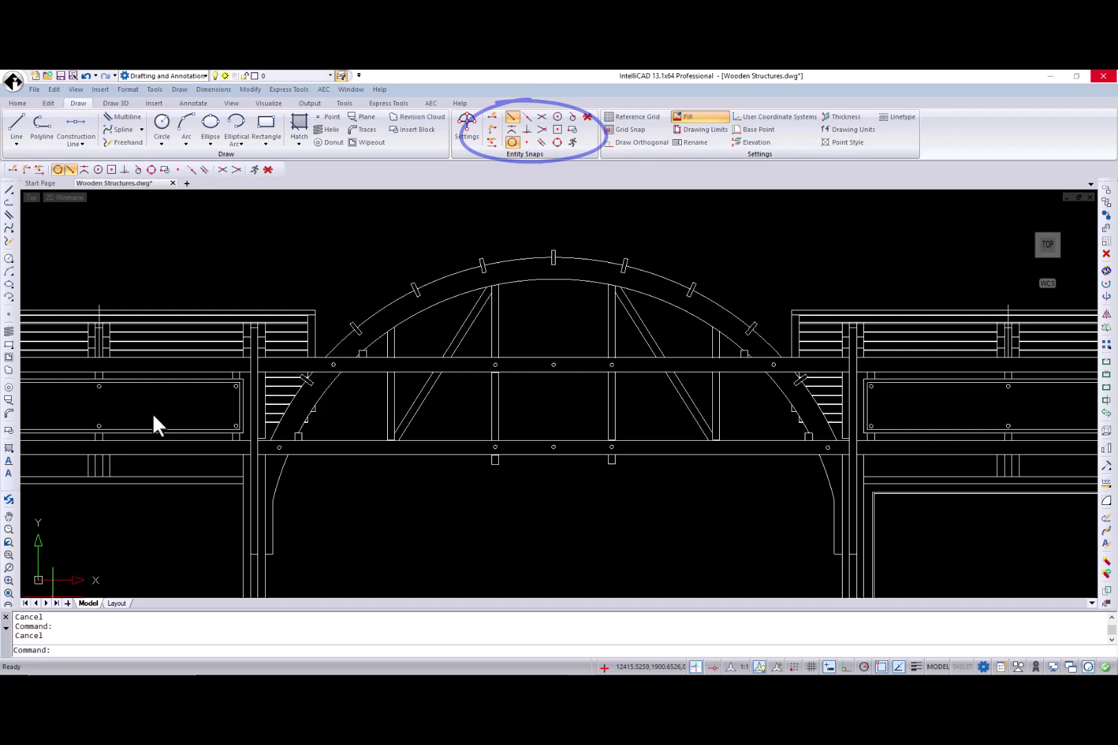
Step: Check the Tools menu's Entity Snaps entry, then show the status-bar entity snap modes list
click(154, 89)
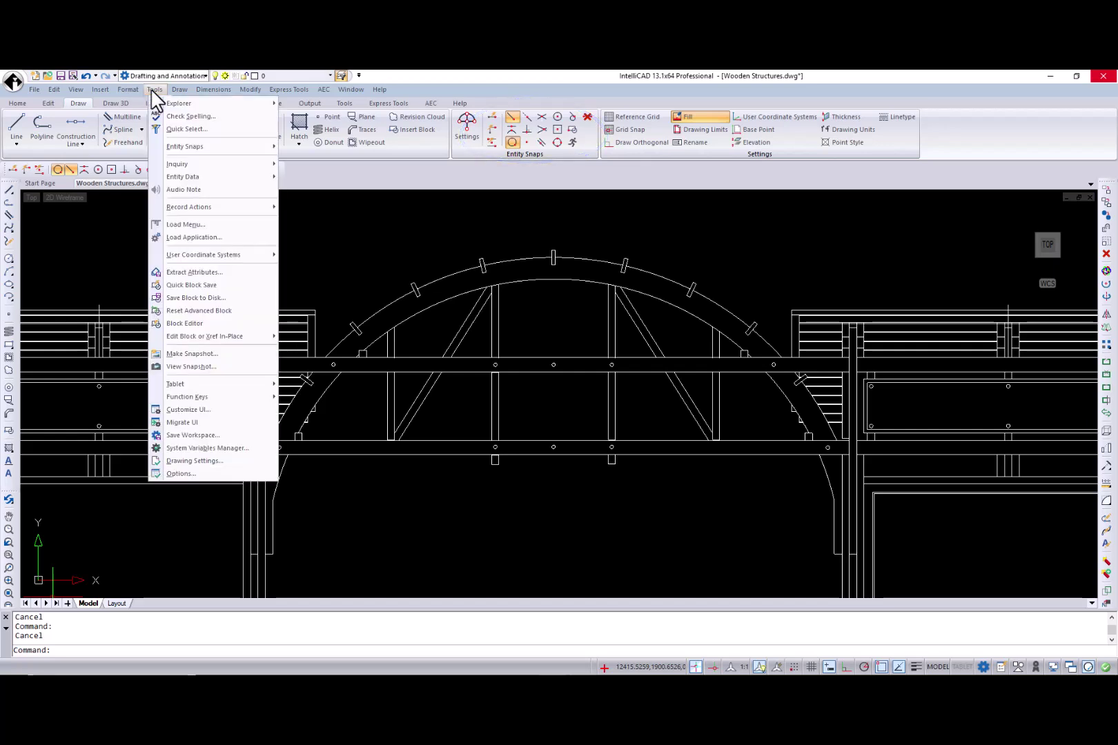
mouse_move(201, 148)
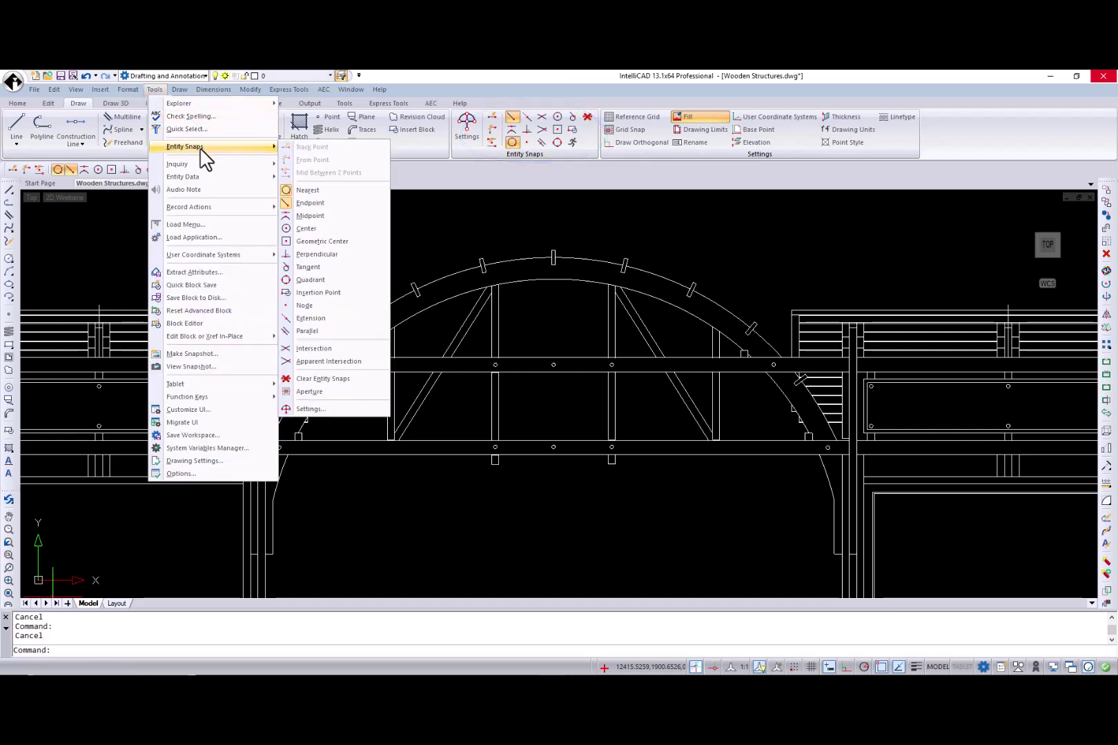
key(Escape)
key(Escape)
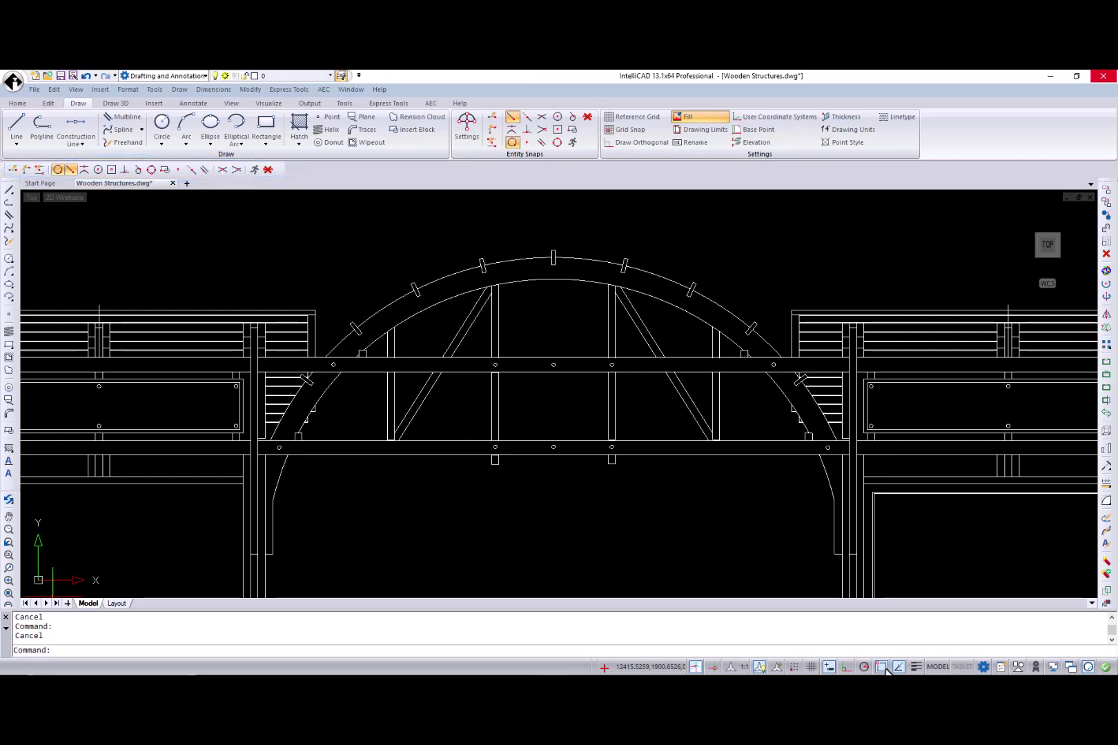
right_click(886, 668)
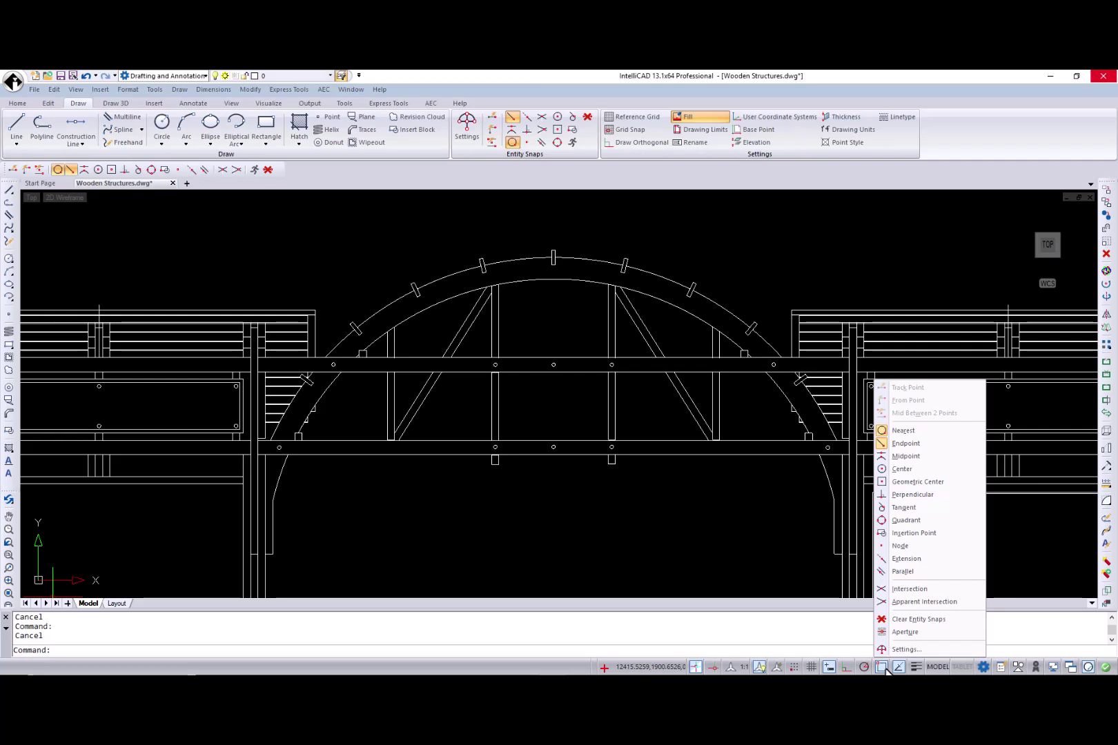
Step: Close the snap list and cancel a first SNAPUIDISPLAY prompt
click(321, 649)
text(SNAPUIDISPLAY)
key(Return)
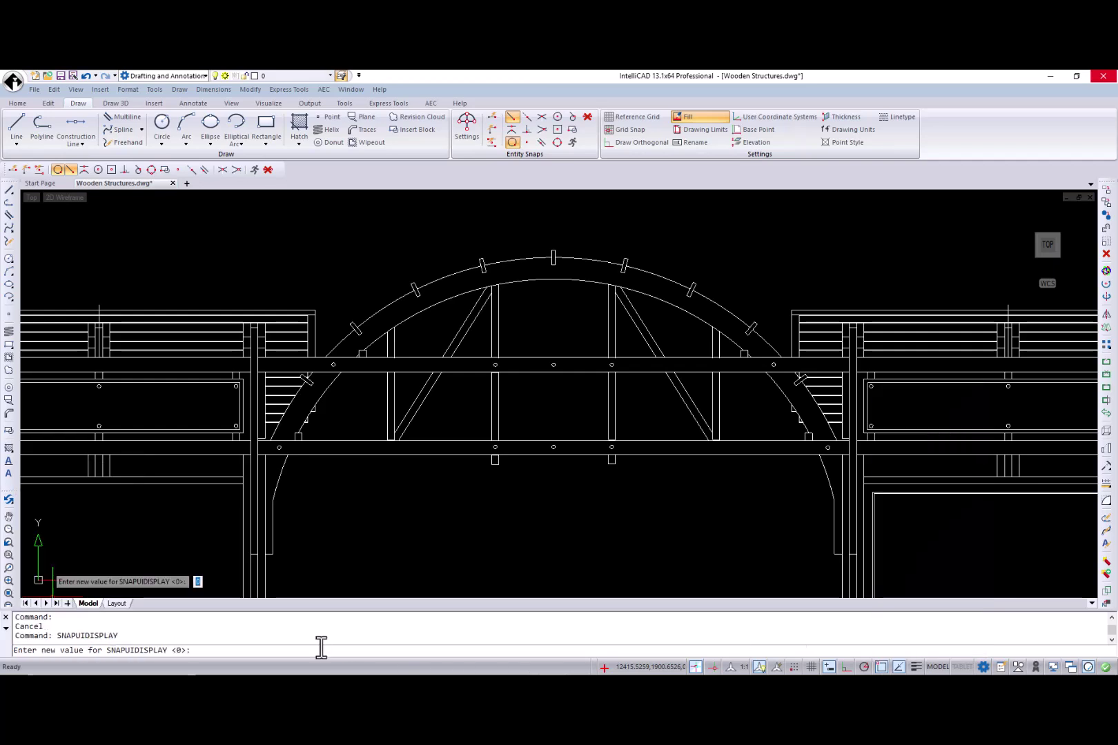
key(Escape)
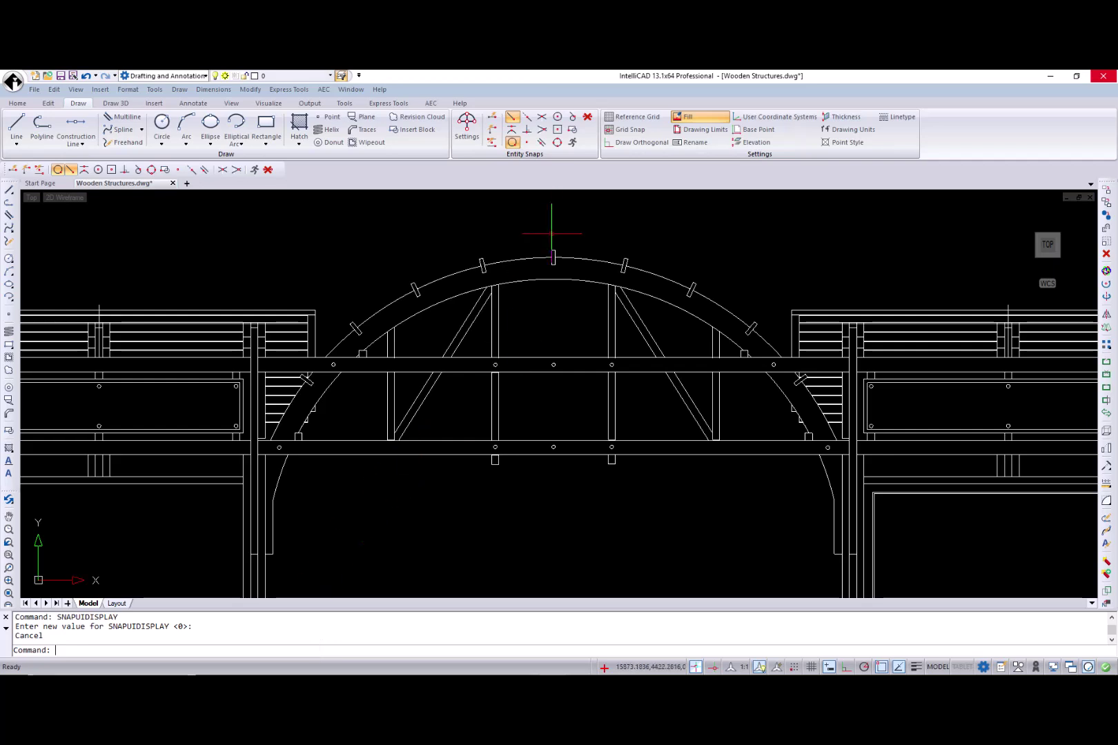
Step: Draw a polyline from the arch's midpoint perpendicular down to the beam
click(542, 130)
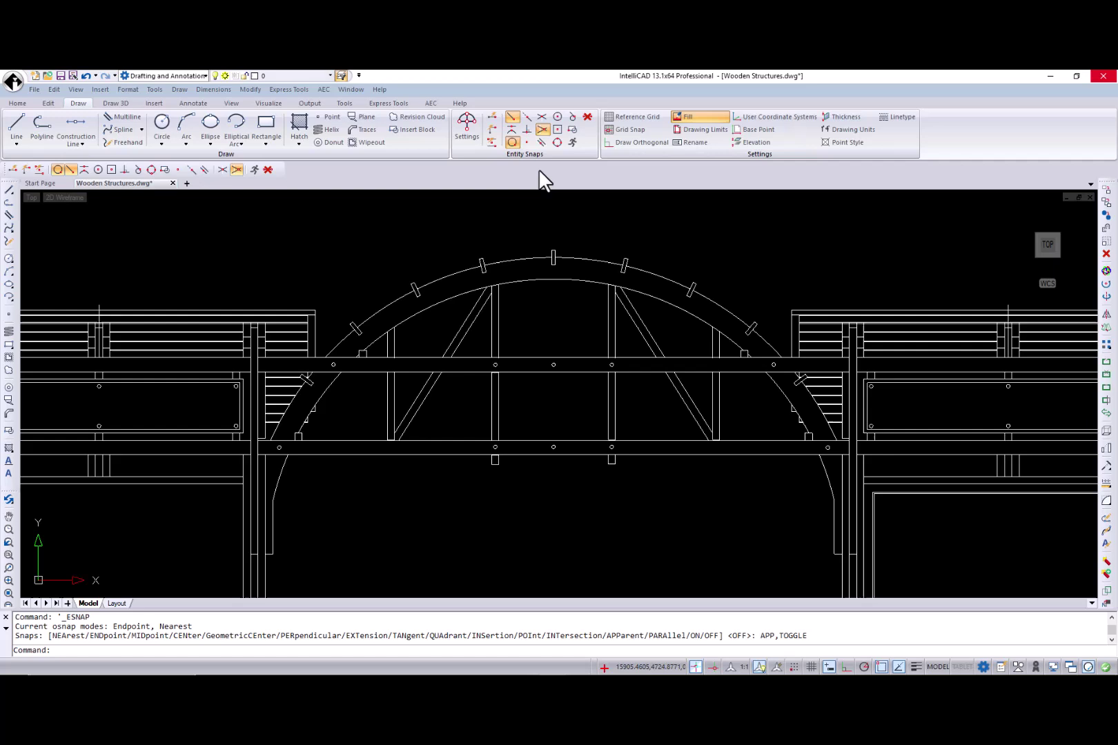
click(50, 135)
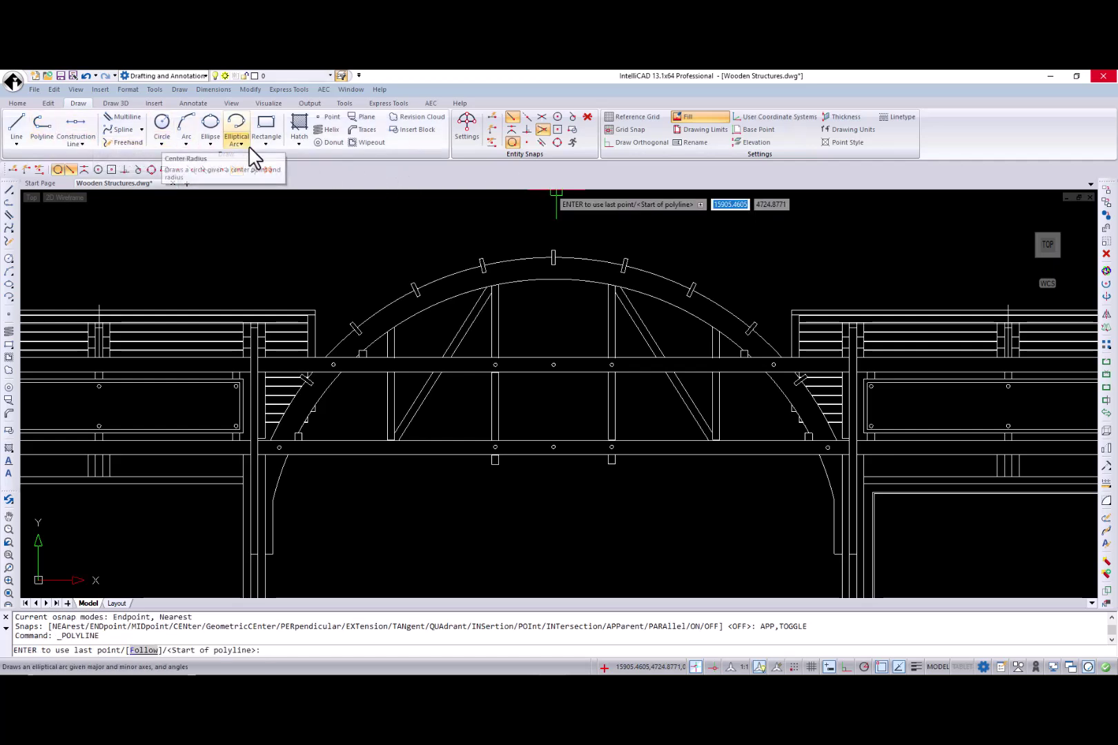
click(511, 129)
click(560, 263)
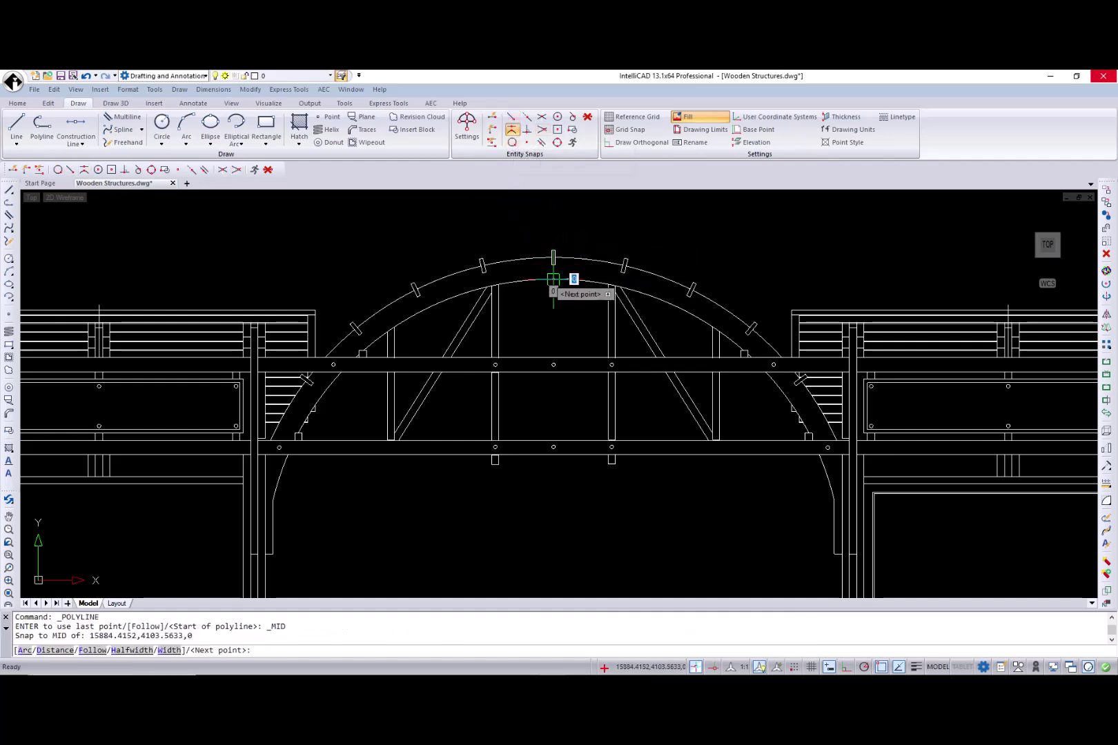
click(528, 131)
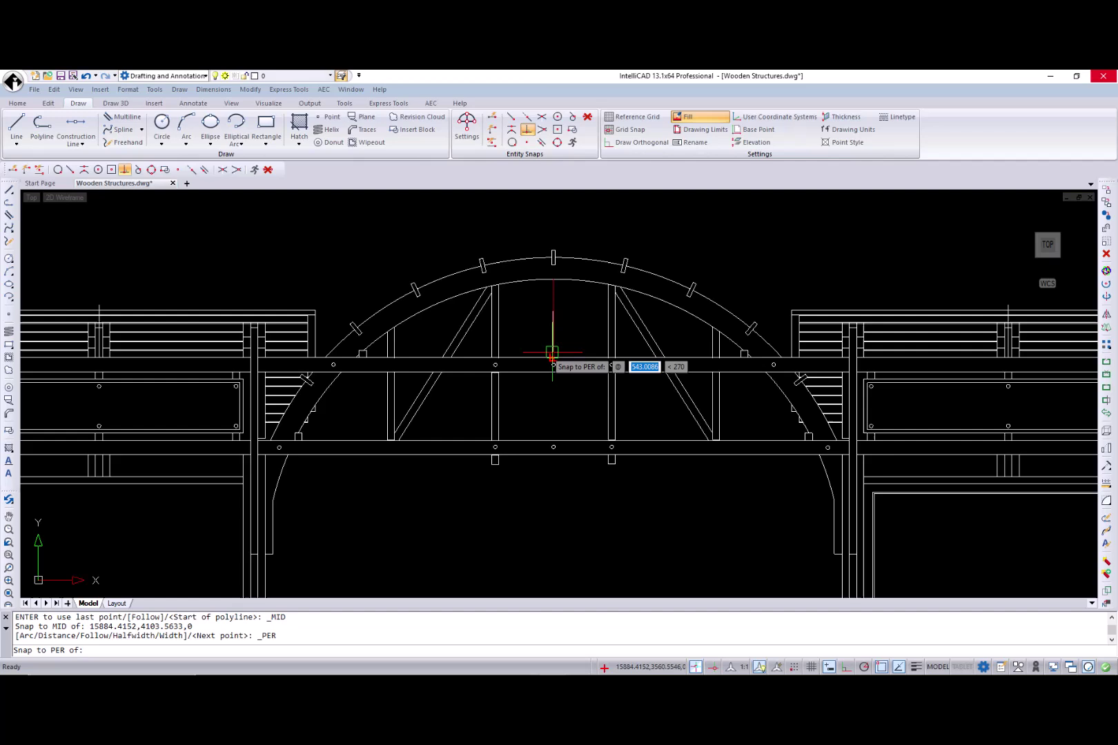
click(552, 358)
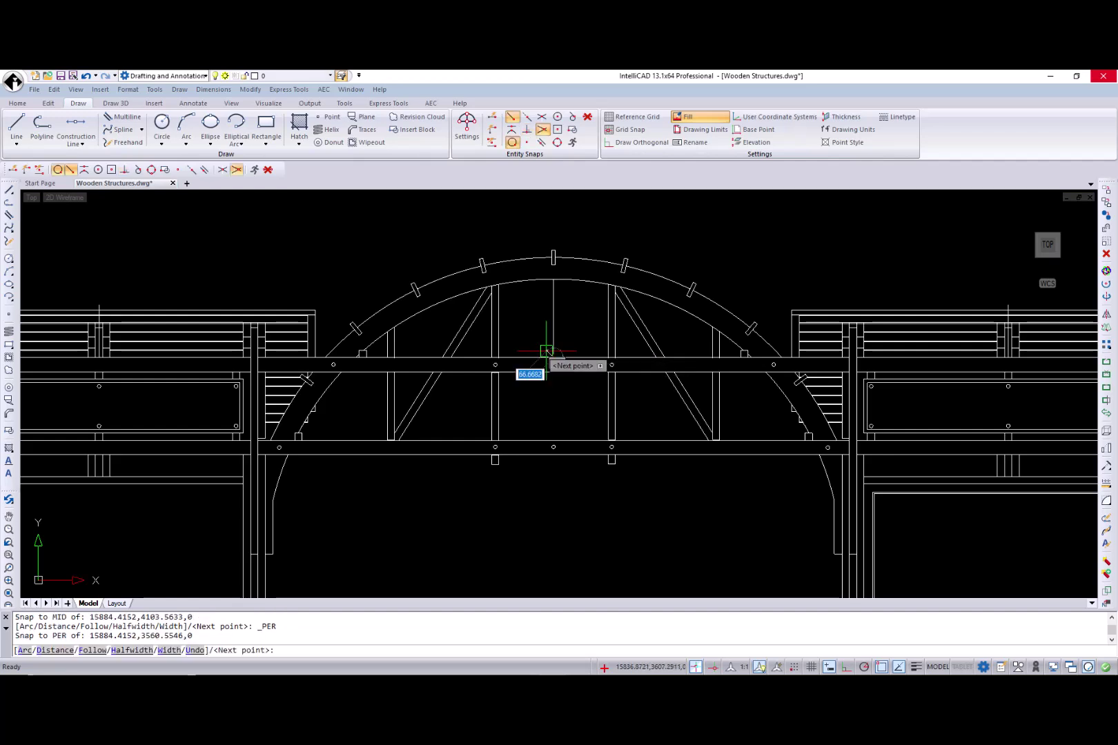
key(Return)
Step: Set SNAPUIDISPLAY to 1
text(SNAPUIDISPLAY)
key(Return)
text(1)
key(Return)
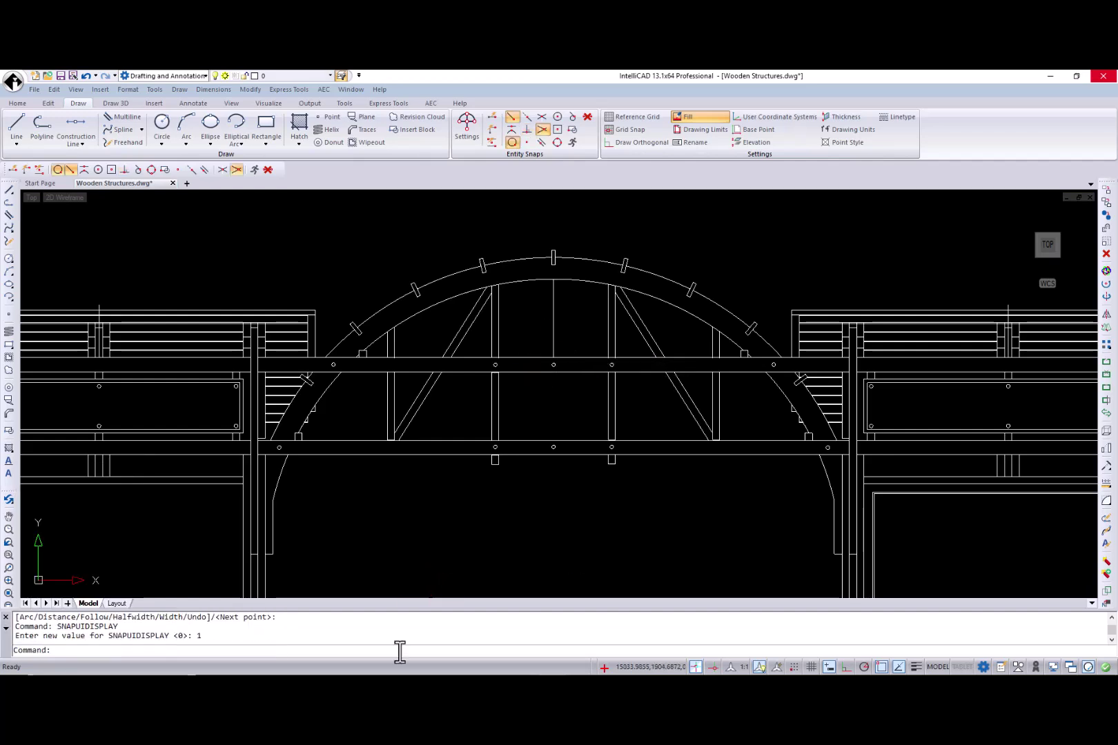
Step: Copy the short vertical post midpoint-to-midpoint onto the centre line, then run SNAPUIDISPLAY
click(543, 131)
click(1105, 202)
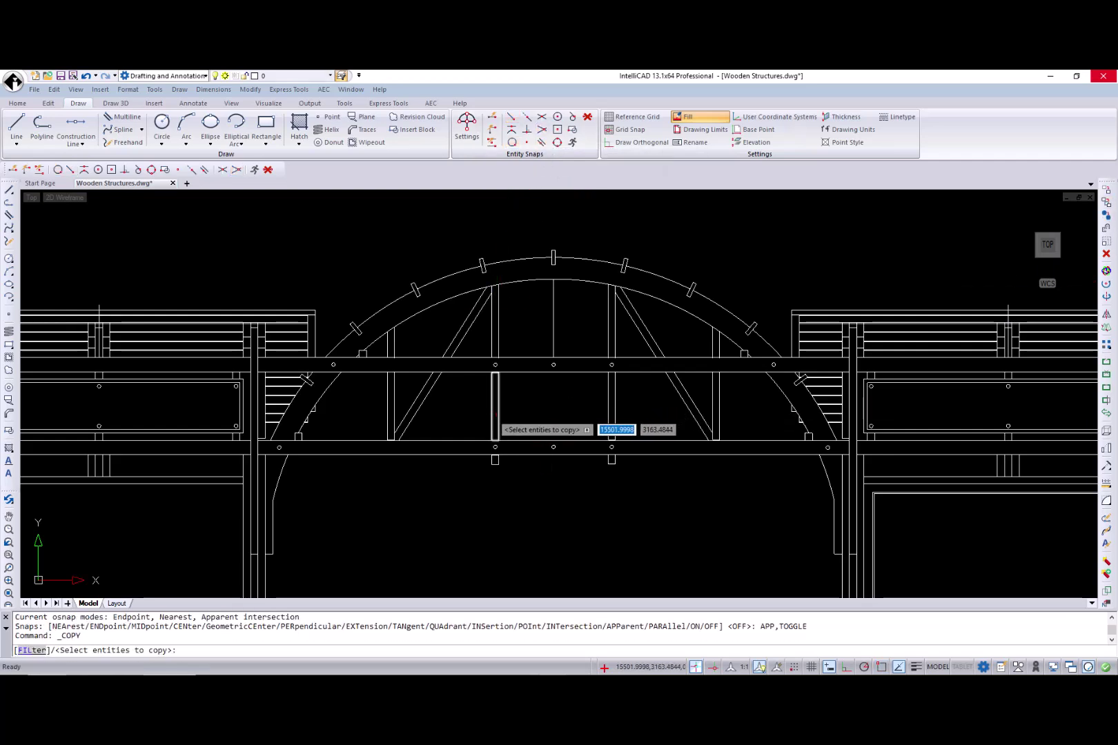
click(495, 422)
key(Return)
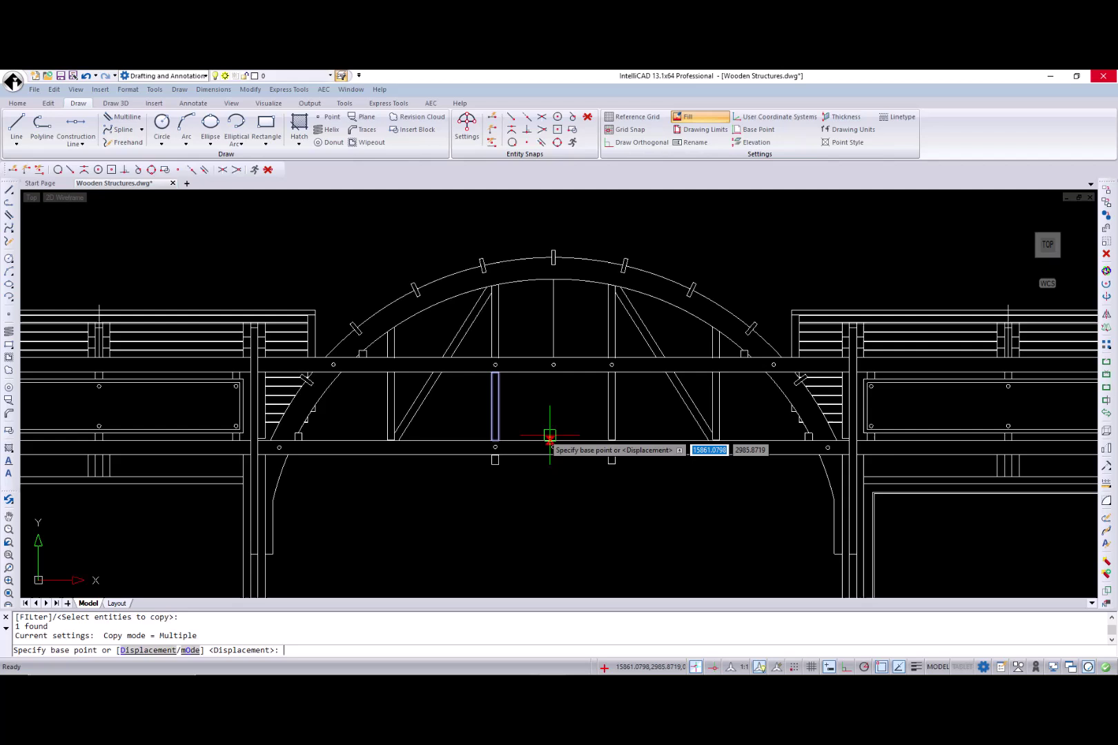
click(512, 129)
click(495, 373)
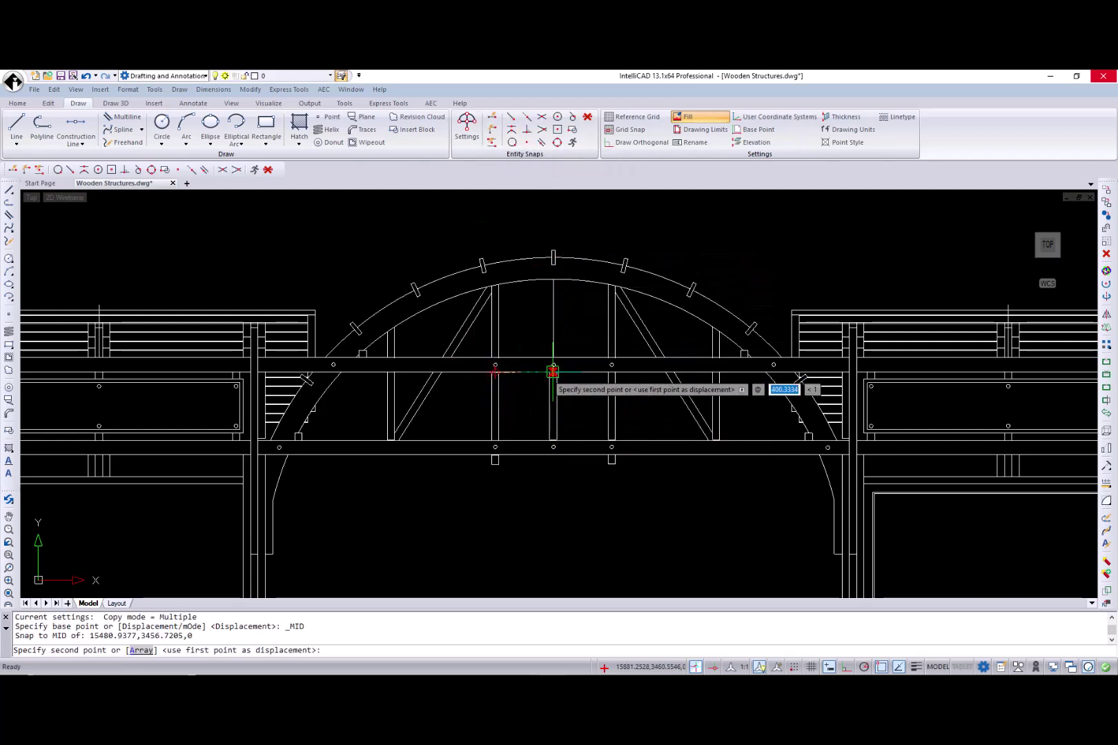
click(511, 129)
click(553, 371)
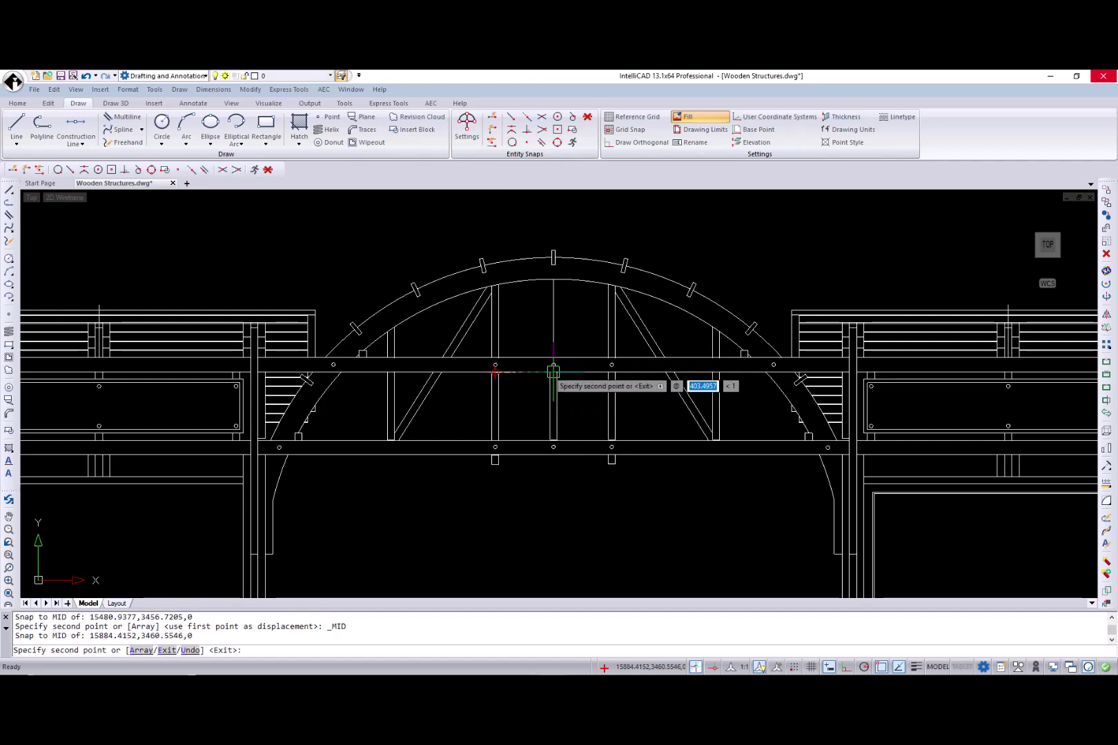
key(Return)
text(snapuidisplay)
key(Return)
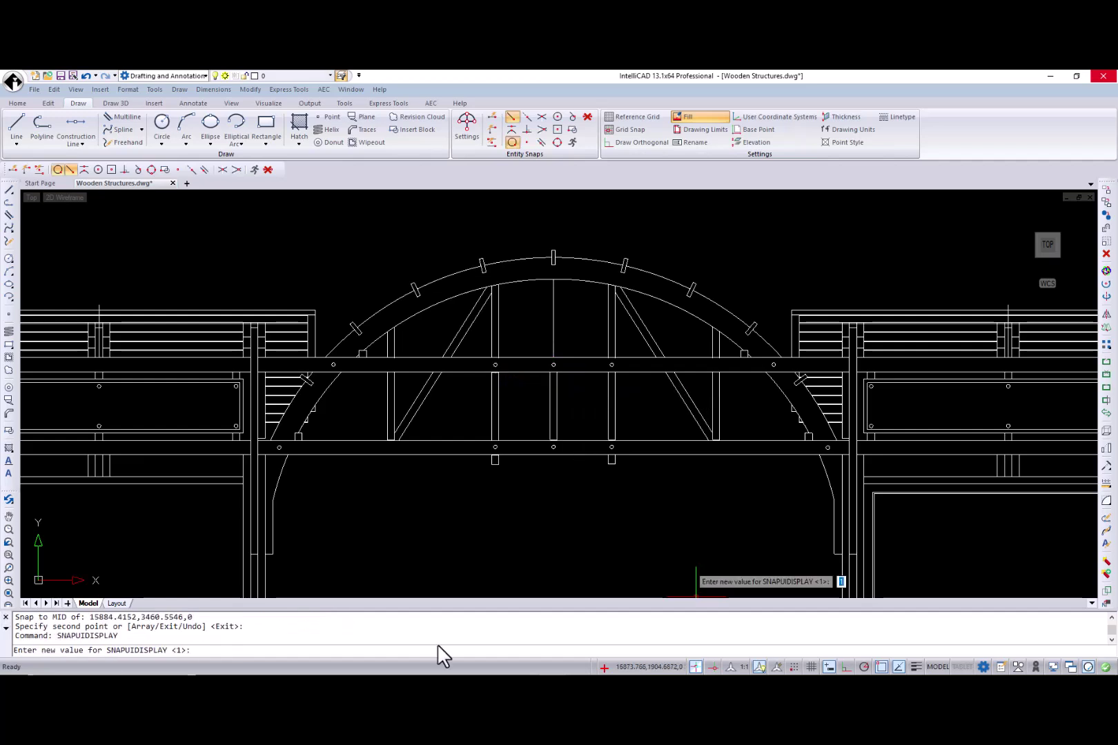
Step: Enter the SNAPUIDISPLAY value and clear the leftover command
text(0)
key(Return)
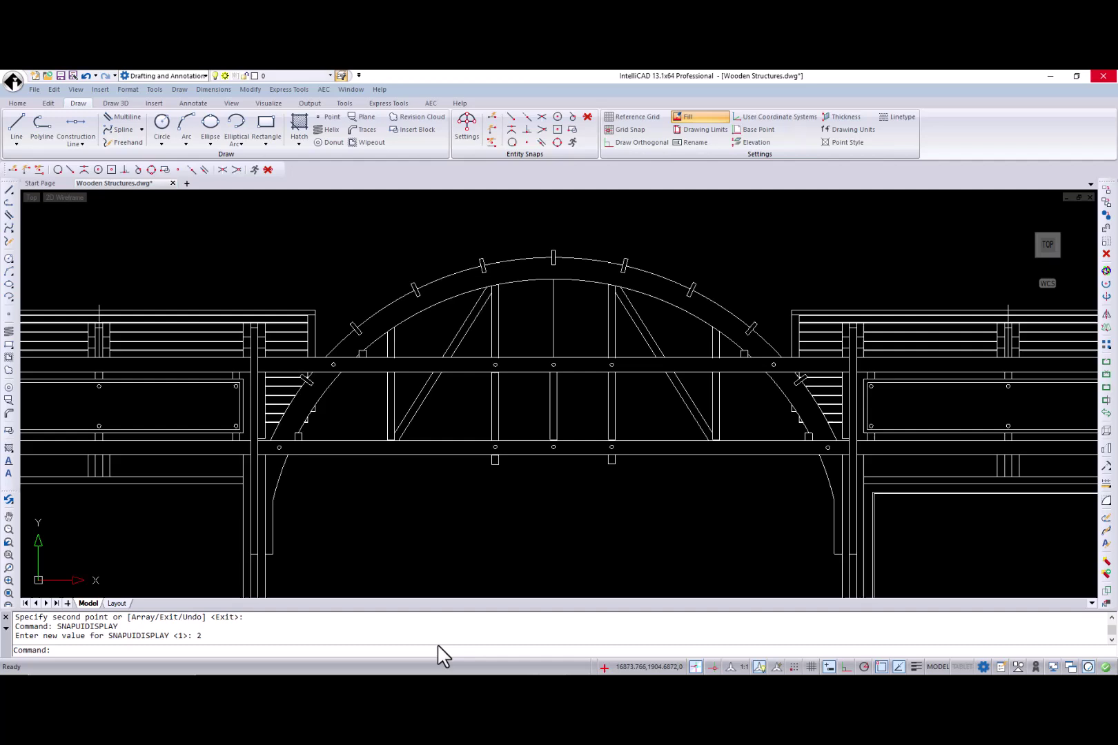
key(Delete)
key(Escape)
Step: Copy the small block midpoint-to-midpoint to beneath the beam centre
click(1105, 203)
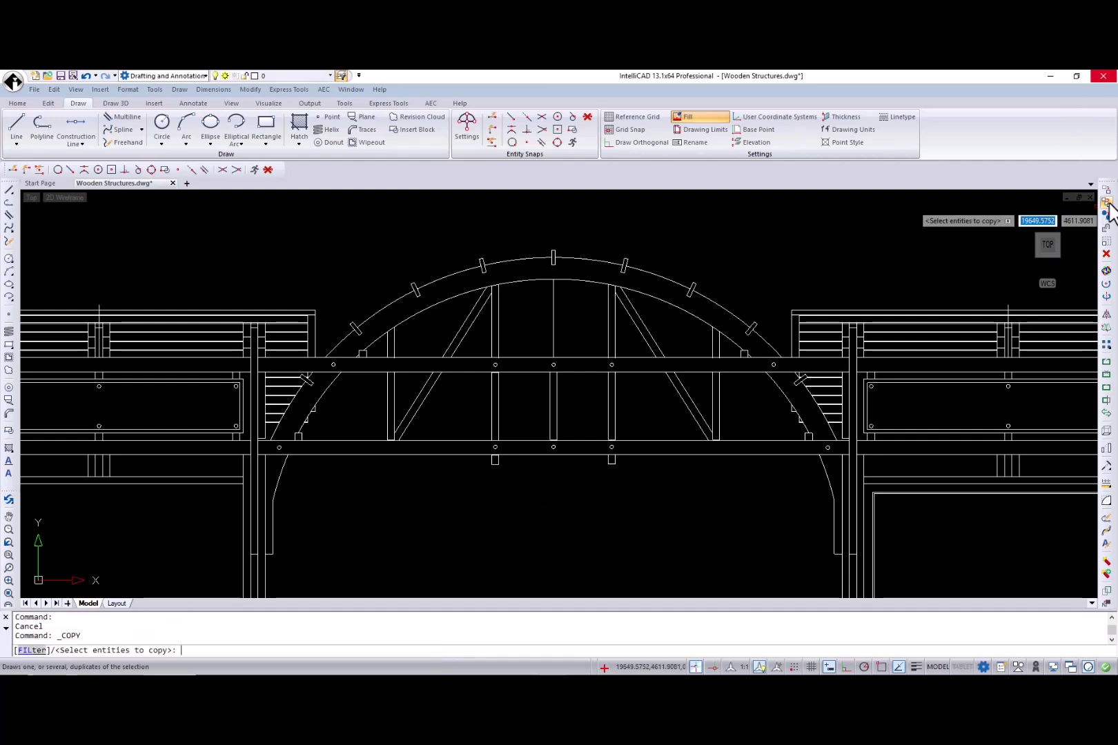
click(494, 460)
key(Return)
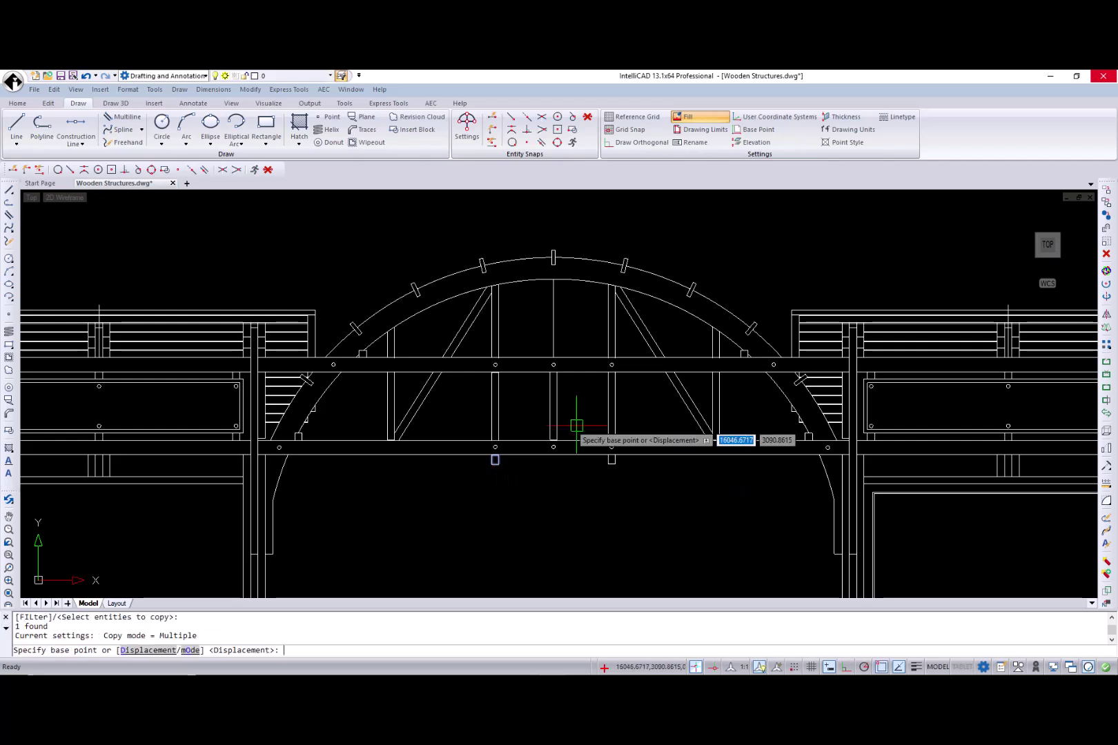
click(511, 130)
click(495, 457)
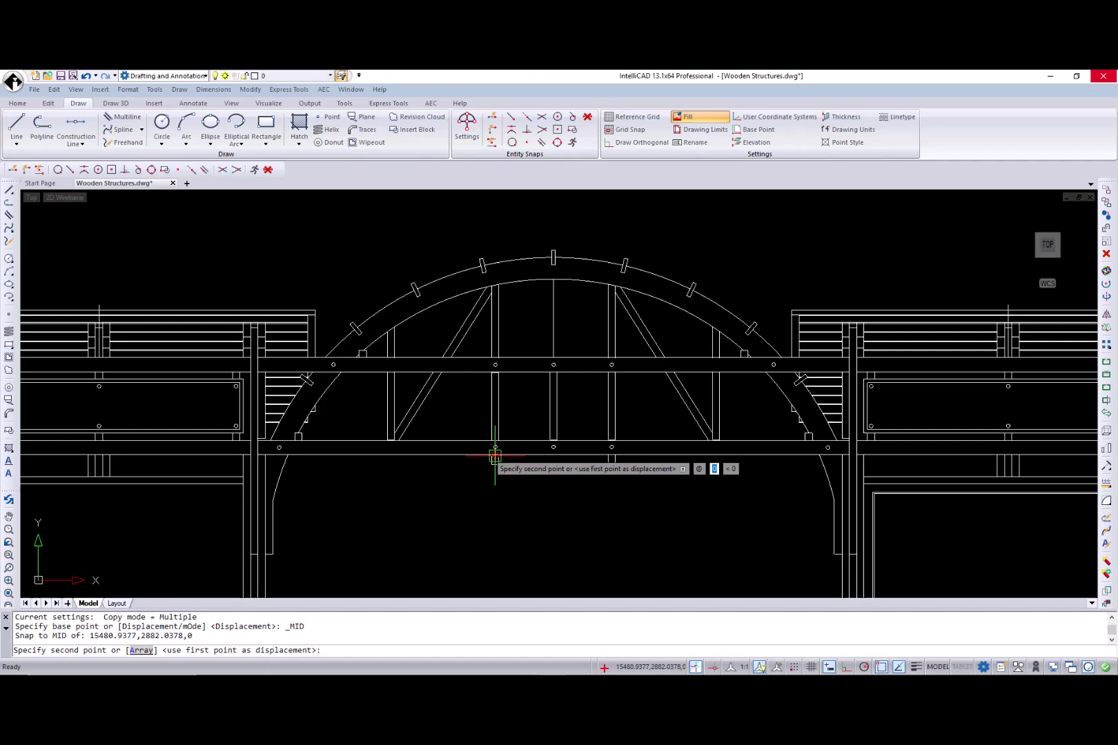
click(511, 130)
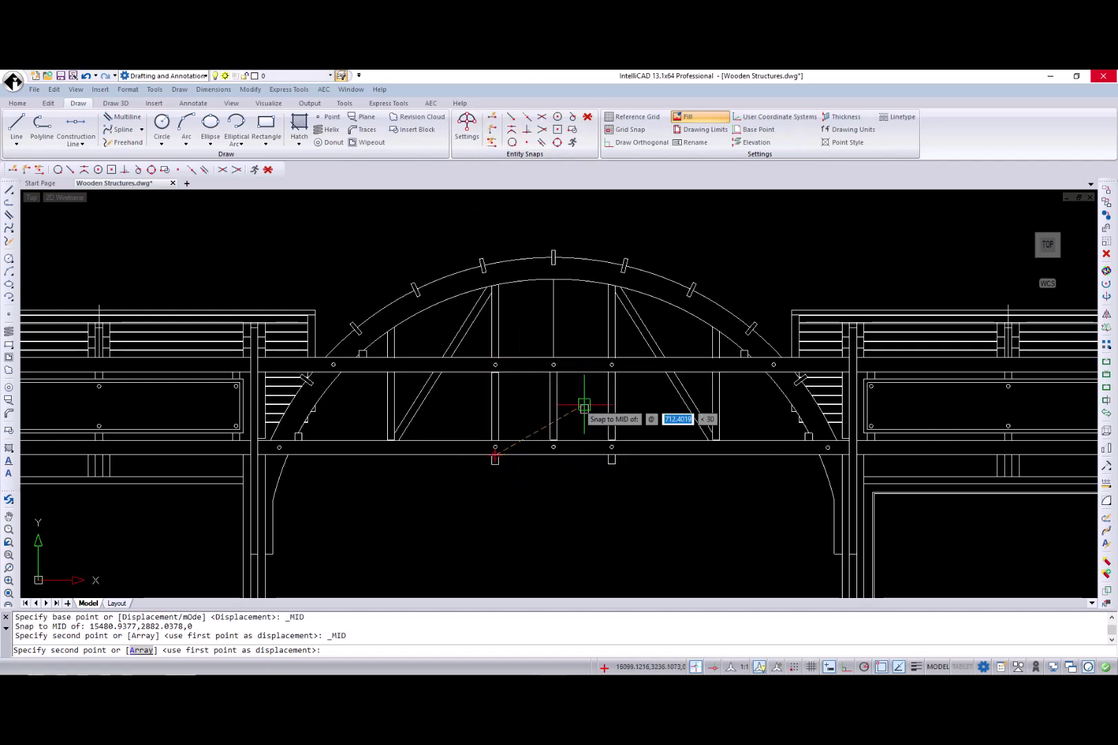
click(554, 454)
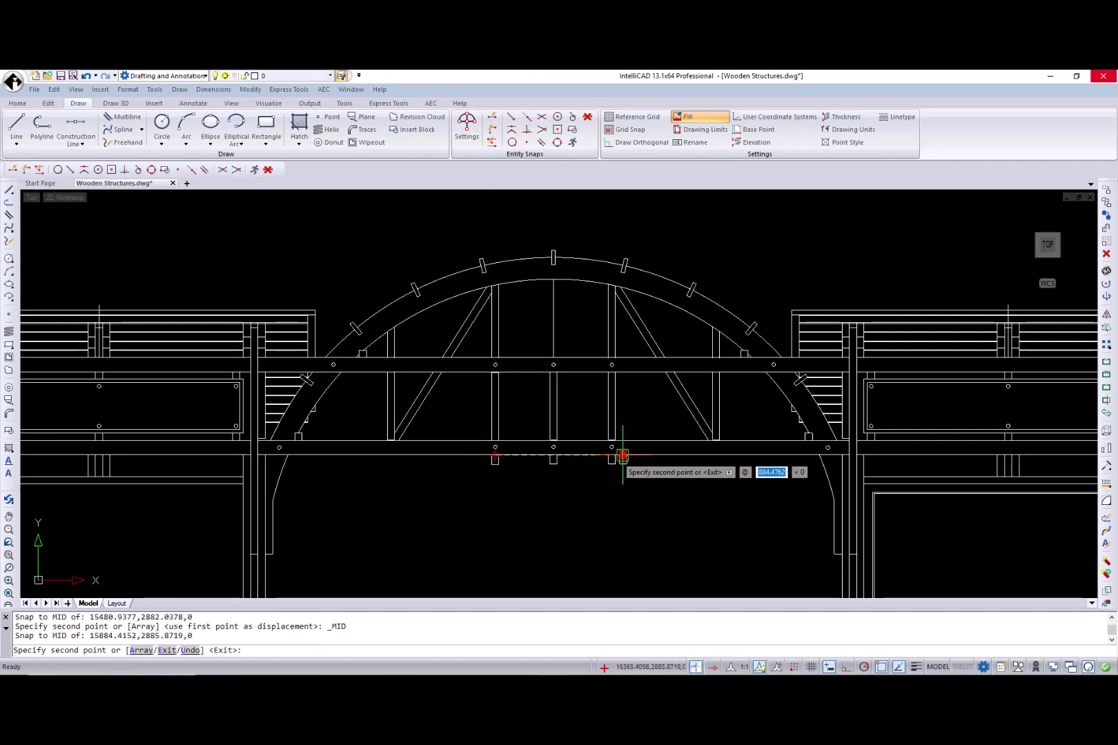
key(Return)
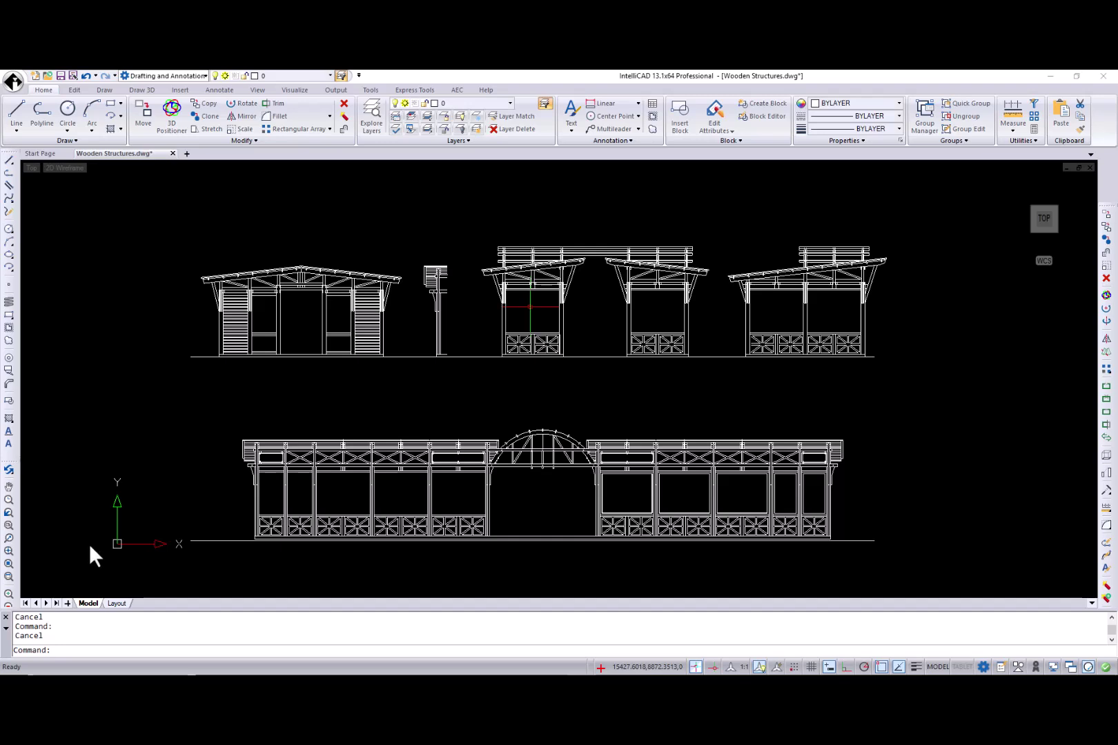
Step: Set STATBARMENUMODE to 0 and toggle Quadrant snap from the status-bar snap list
click(96, 652)
text(STATBARMENUMODE)
key(Return)
text(0)
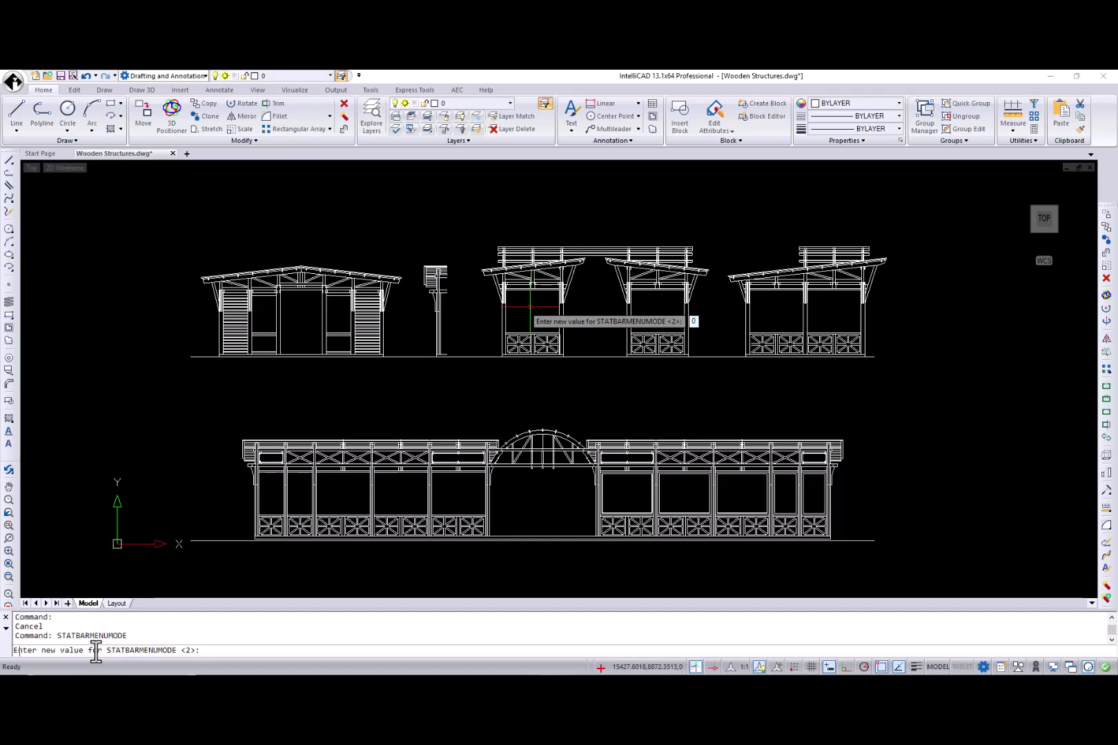
key(Return)
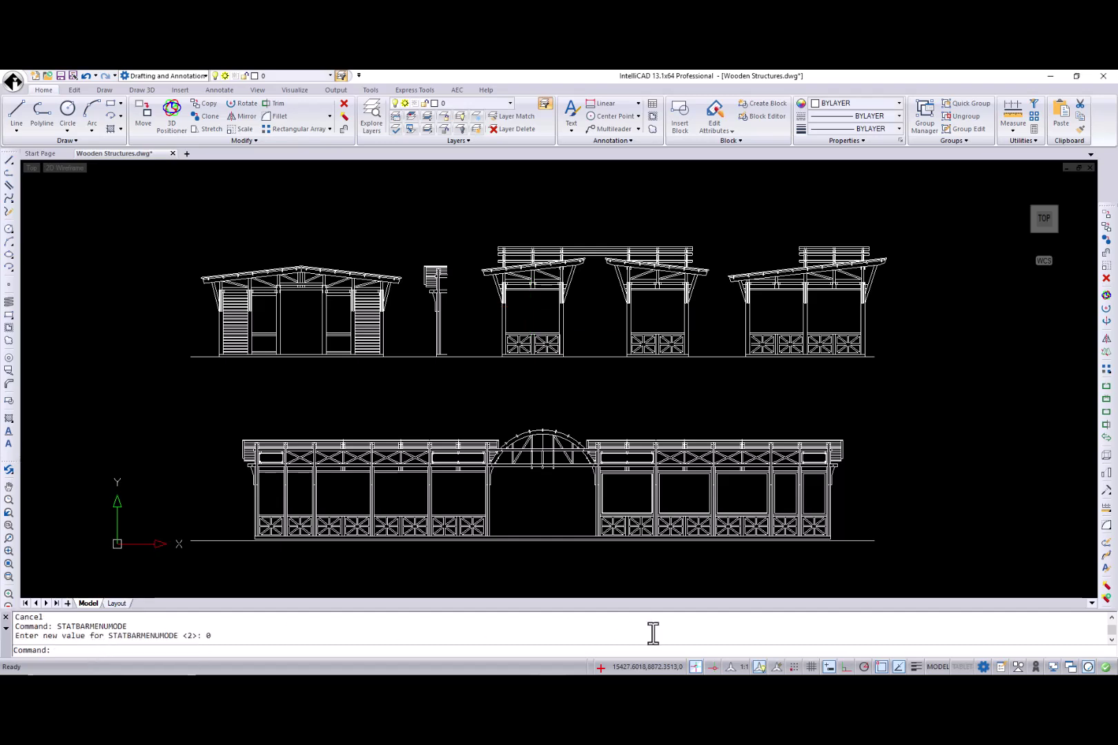
right_click(881, 668)
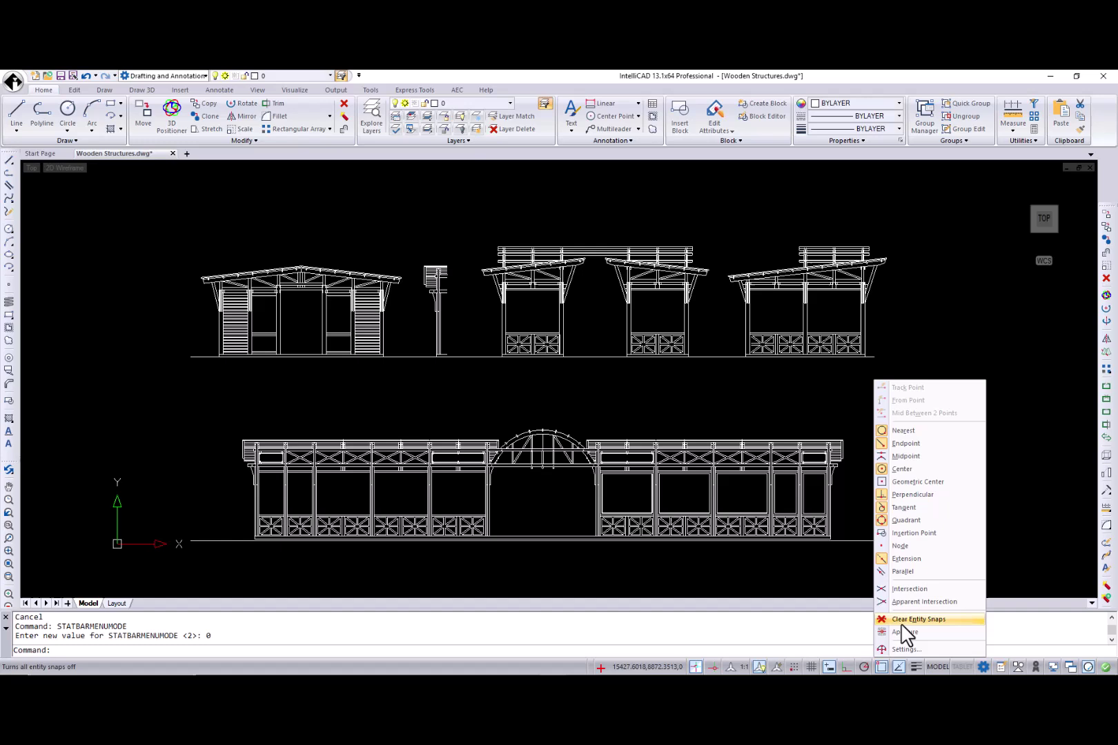
click(905, 520)
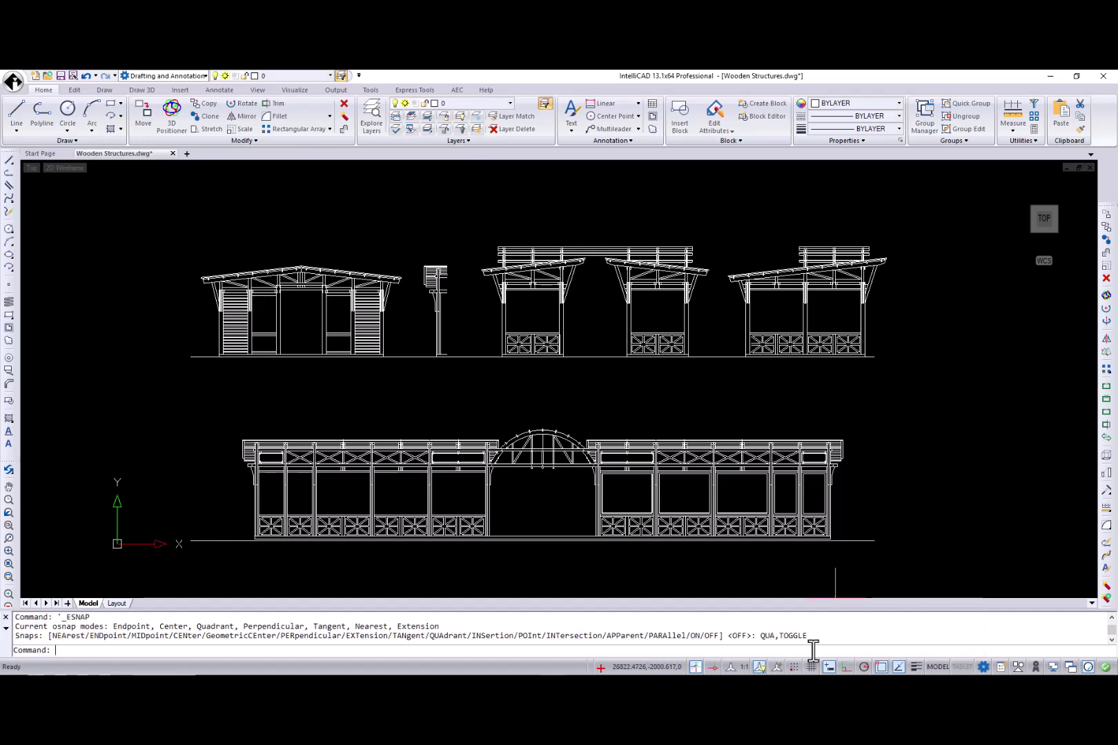
Step: Set STATBARMENUMODE to 1 and toggle Perpendicular snap from the status bar
text(STATBARMENUMODE)
key(Return)
text(1)
key(Return)
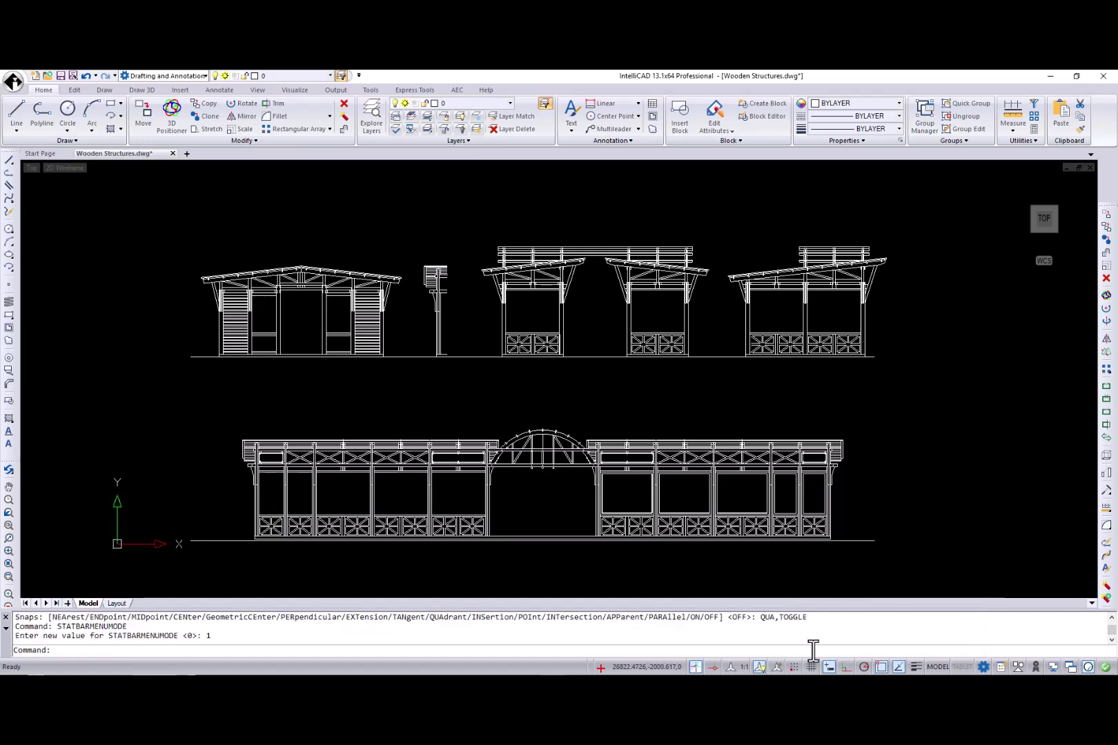
click(881, 668)
click(926, 496)
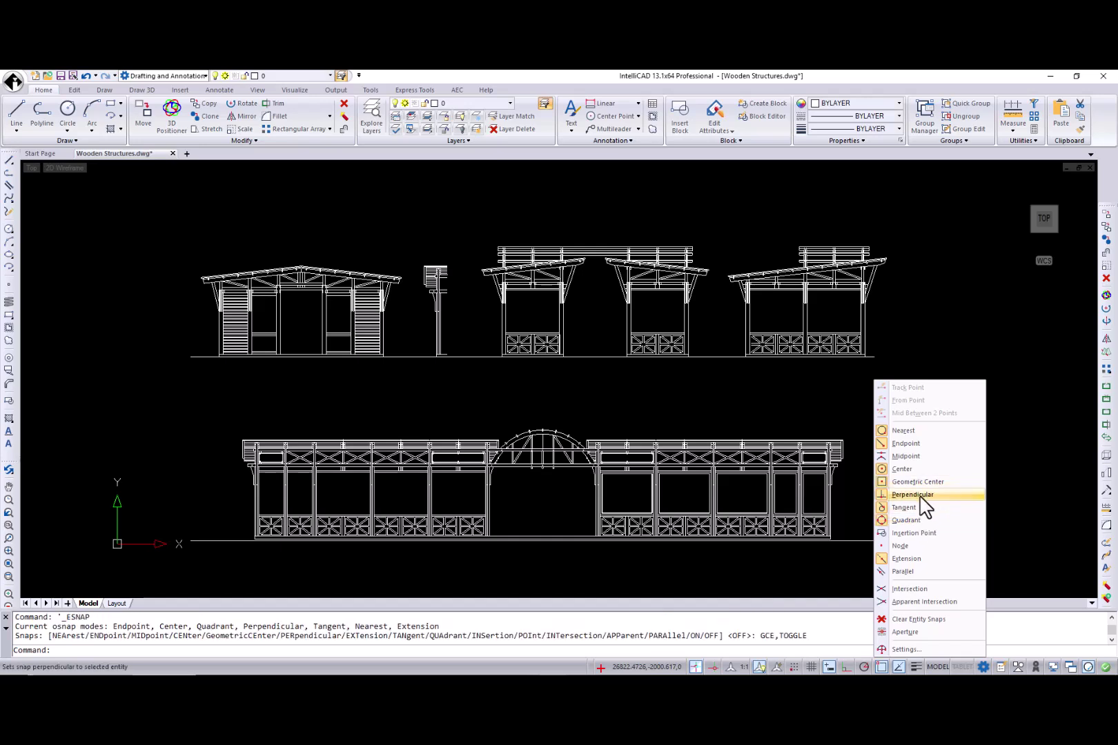
Step: Set STATBARMENUMODE to 2 and toggle Extension snap from the status bar
text(STATBARMENUMODE)
key(Return)
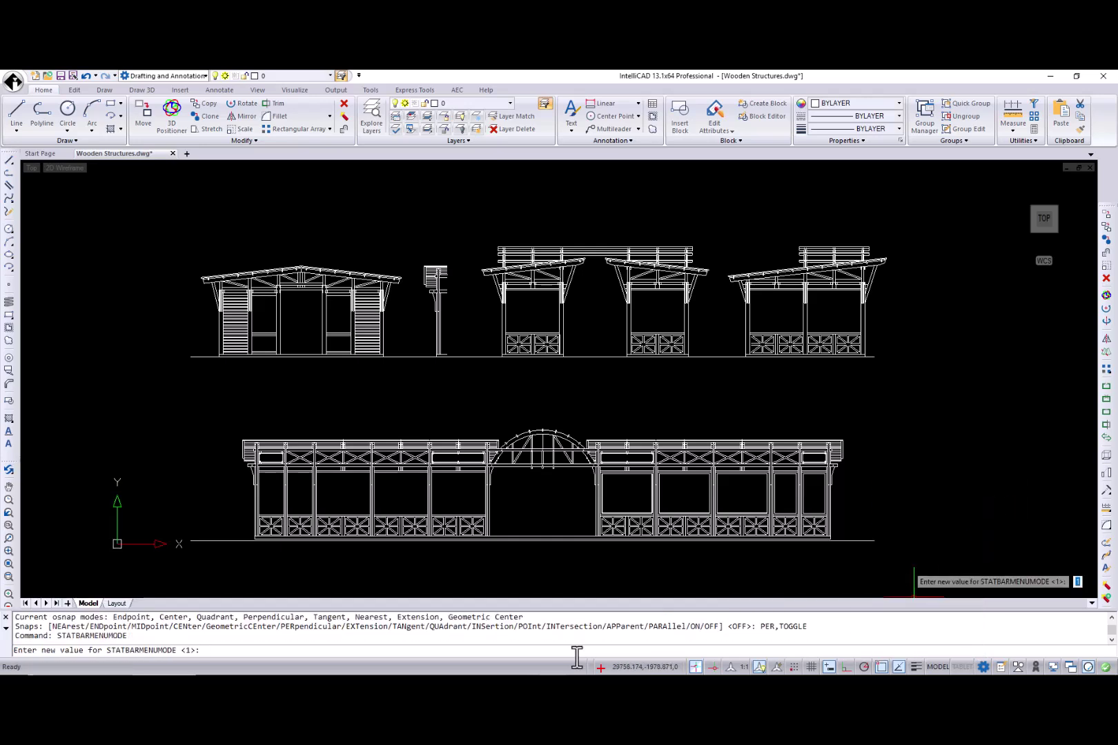
text(2)
key(Return)
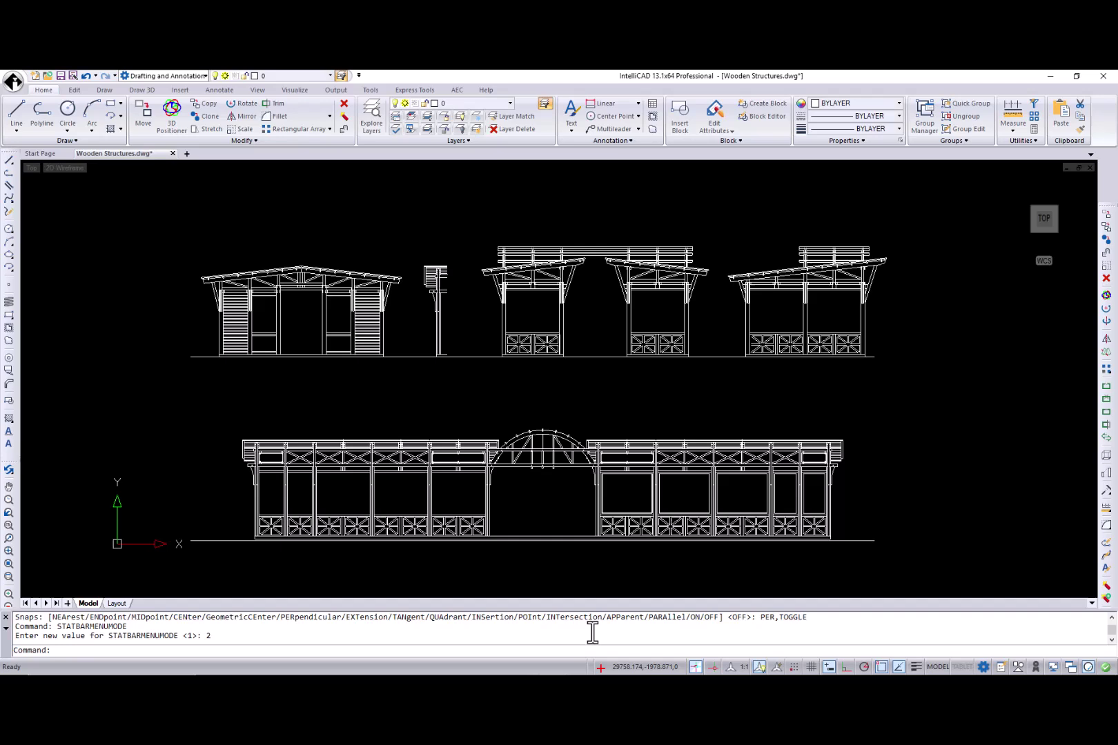
click(880, 666)
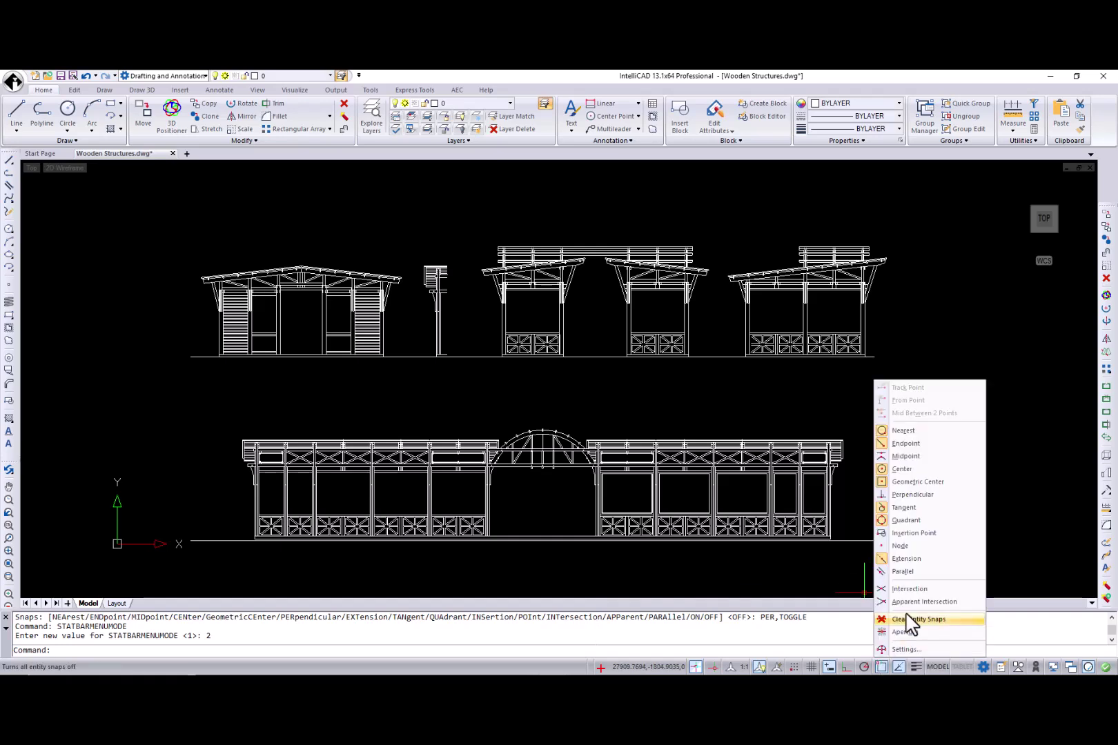
click(904, 559)
click(716, 569)
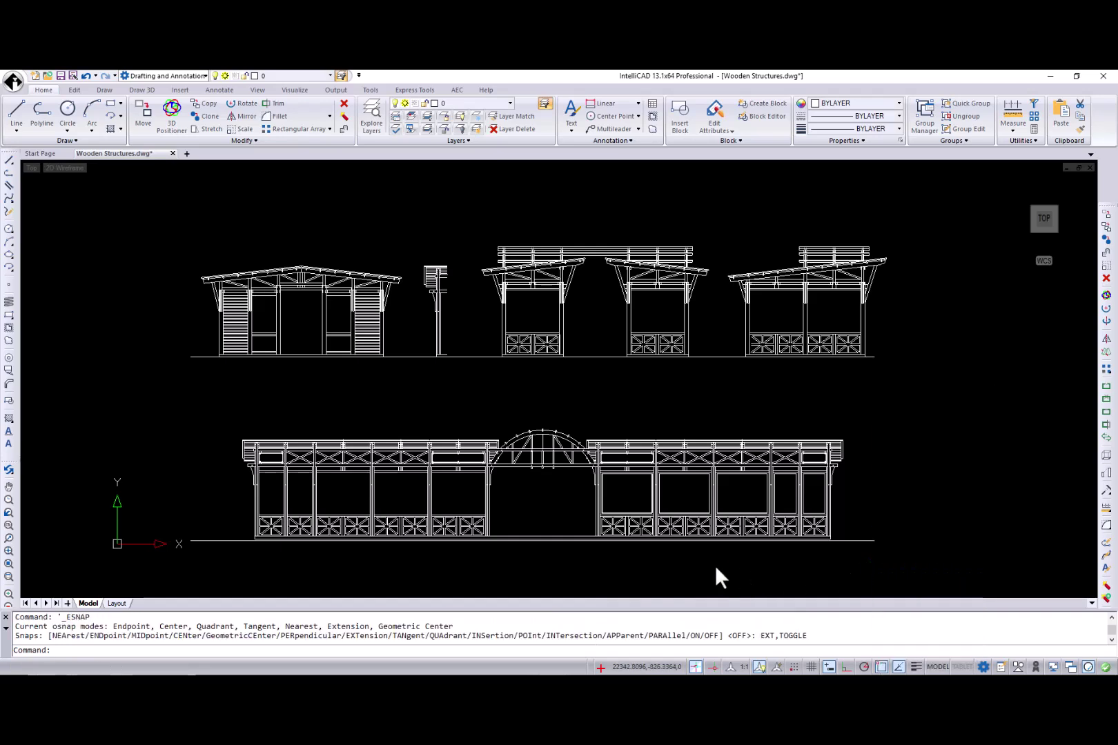